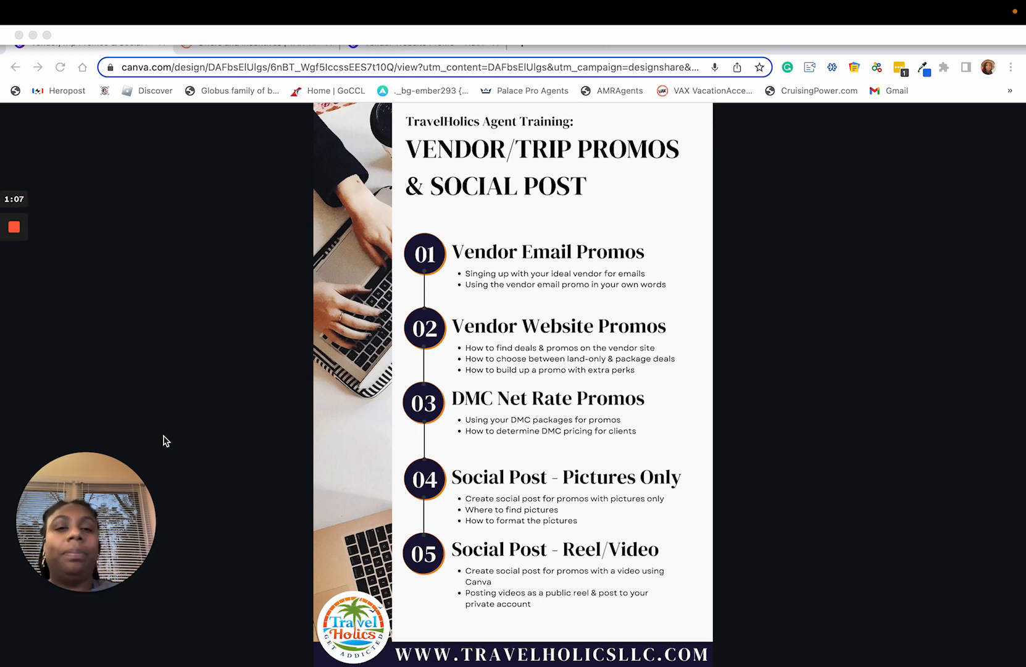
Step: Switch to the VAX VacationAccess Offers and Incentives page and bring up the Offer Wizard's list of deals
click(176, 369)
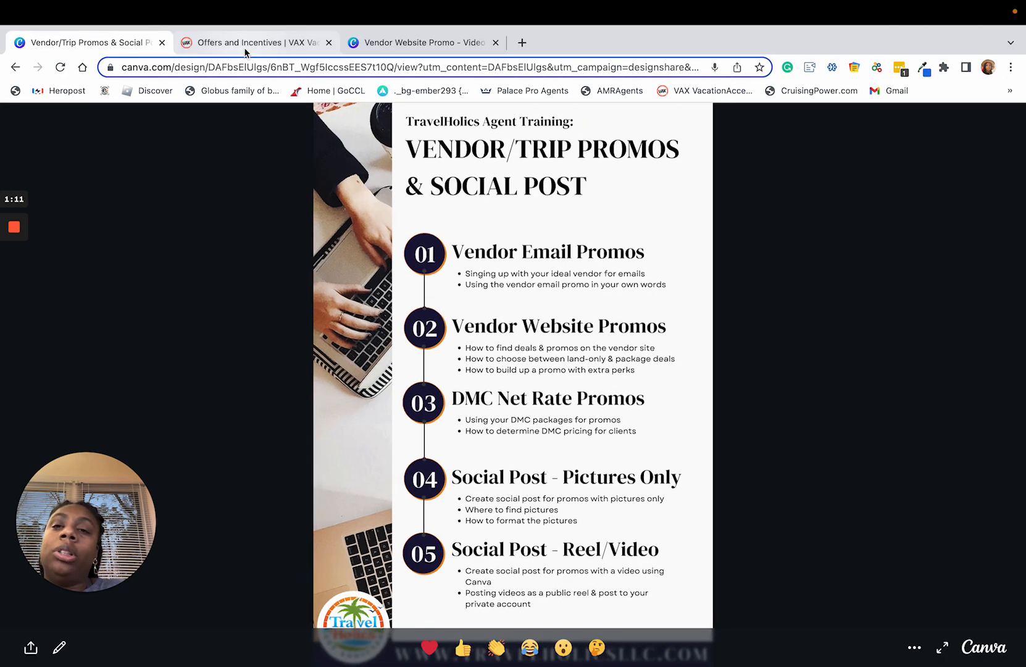
click(245, 49)
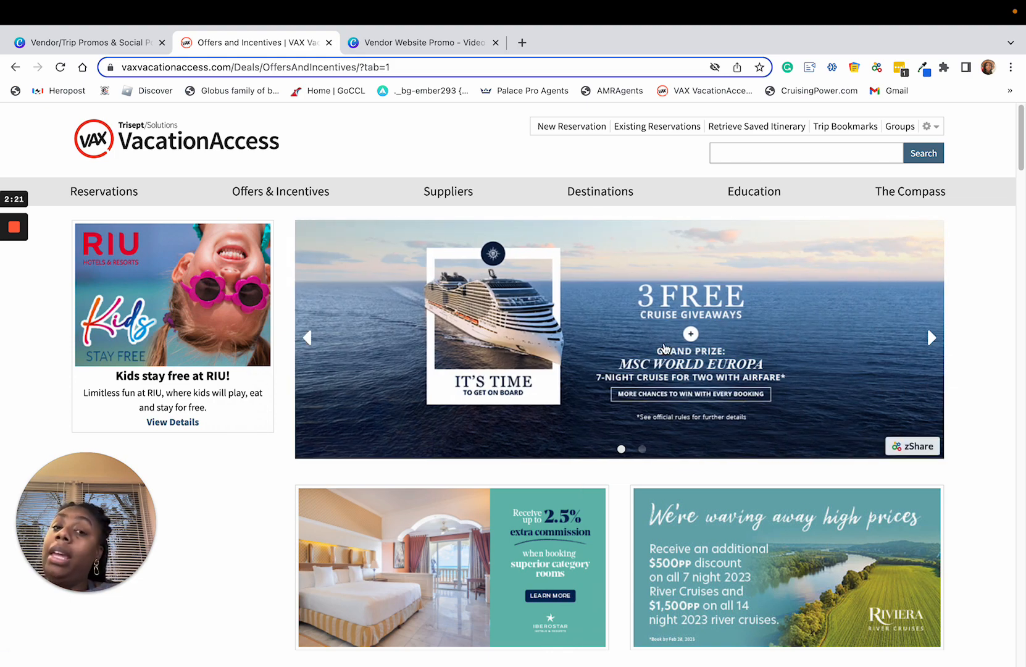
scroll(648, 349, down, 3)
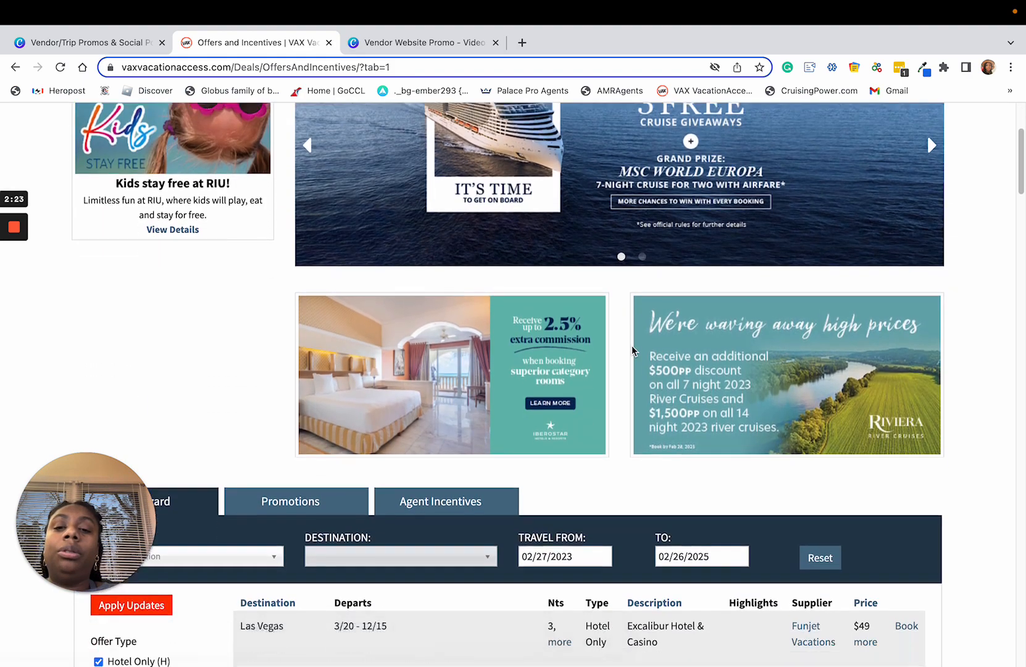
scroll(631, 346, down, 5)
scroll(603, 223, up, 7)
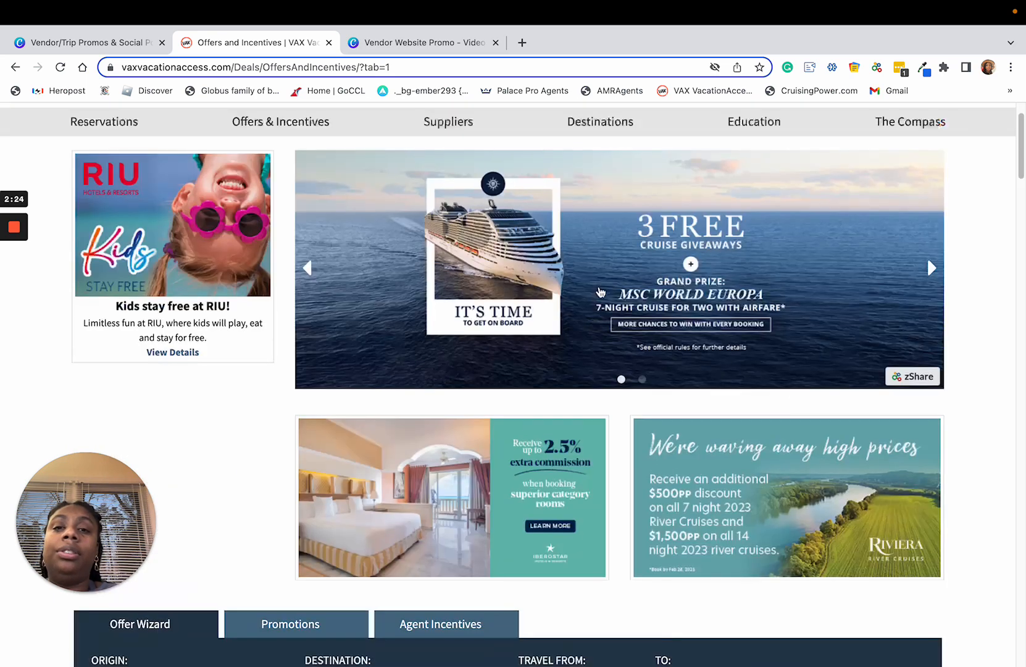
scroll(600, 291, up, 1)
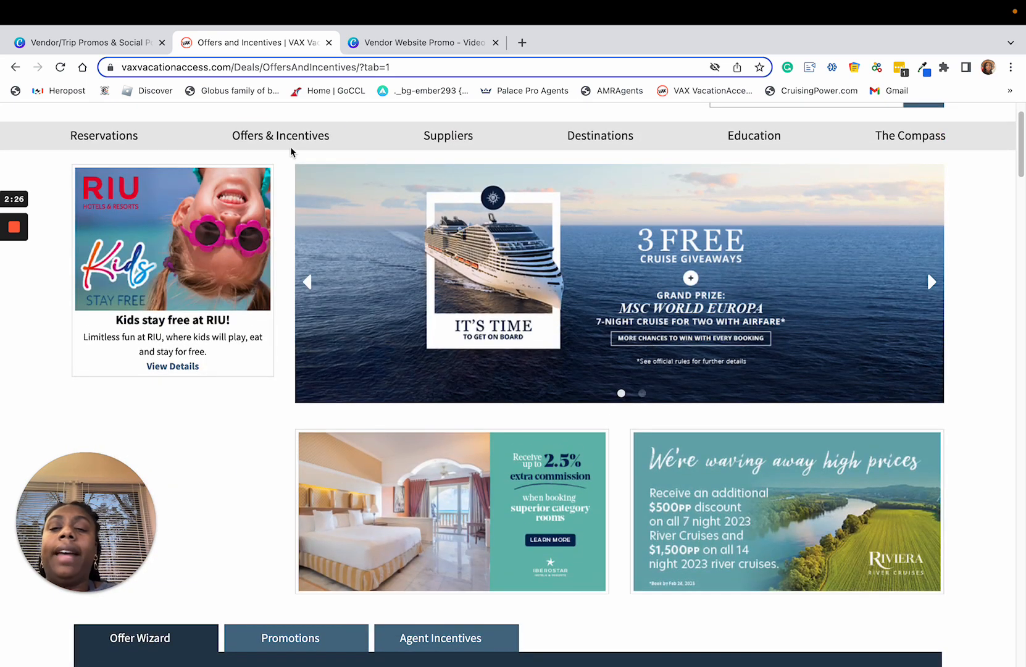
mouse_move(306, 134)
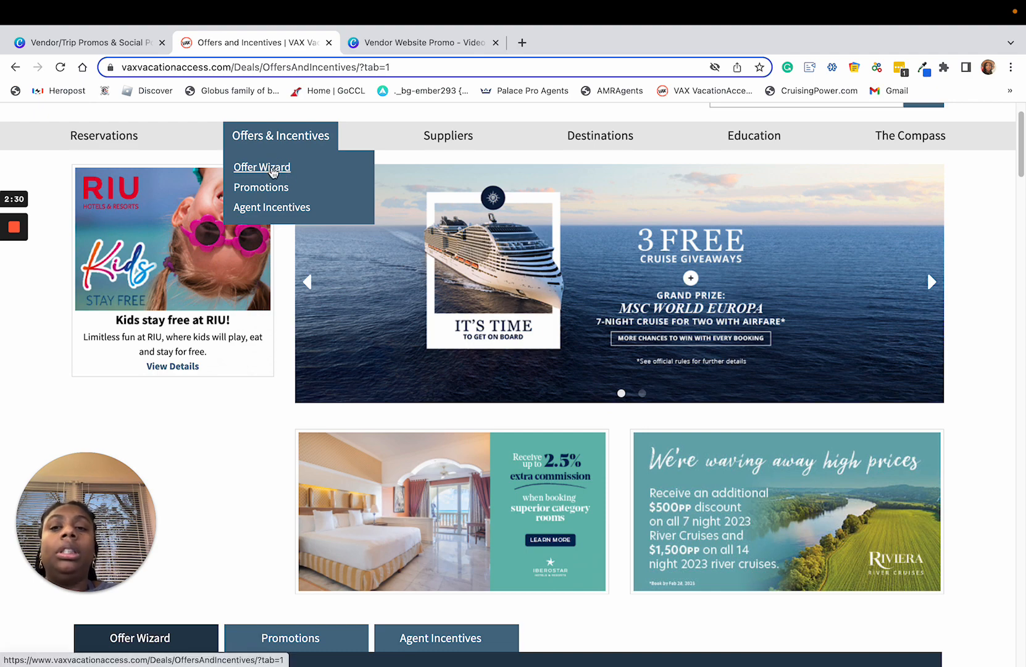
scroll(253, 424, down, 8)
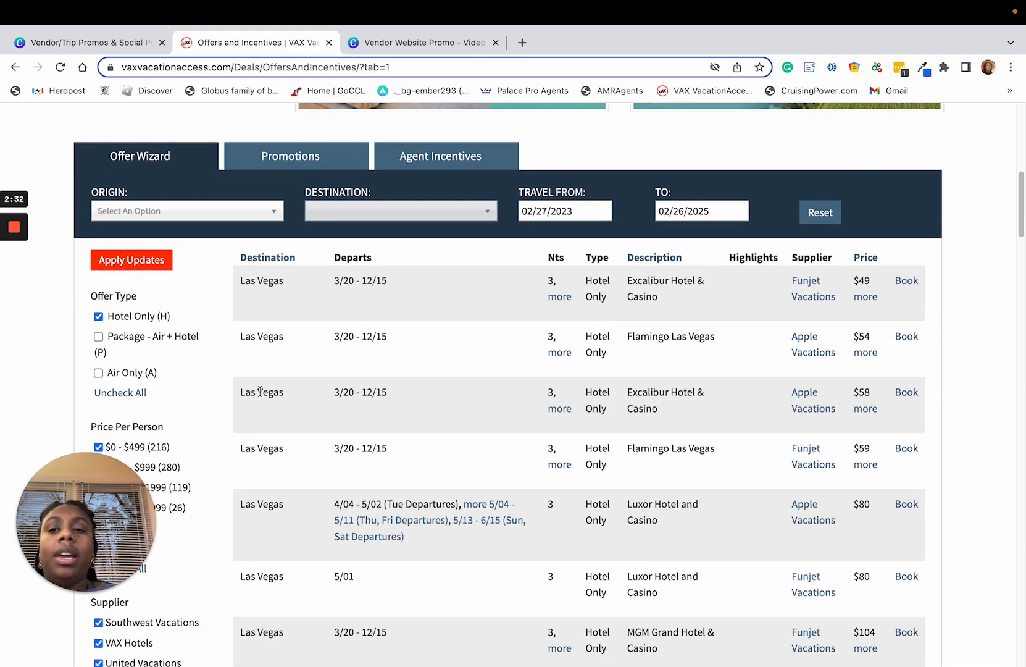
scroll(235, 358, down, 1)
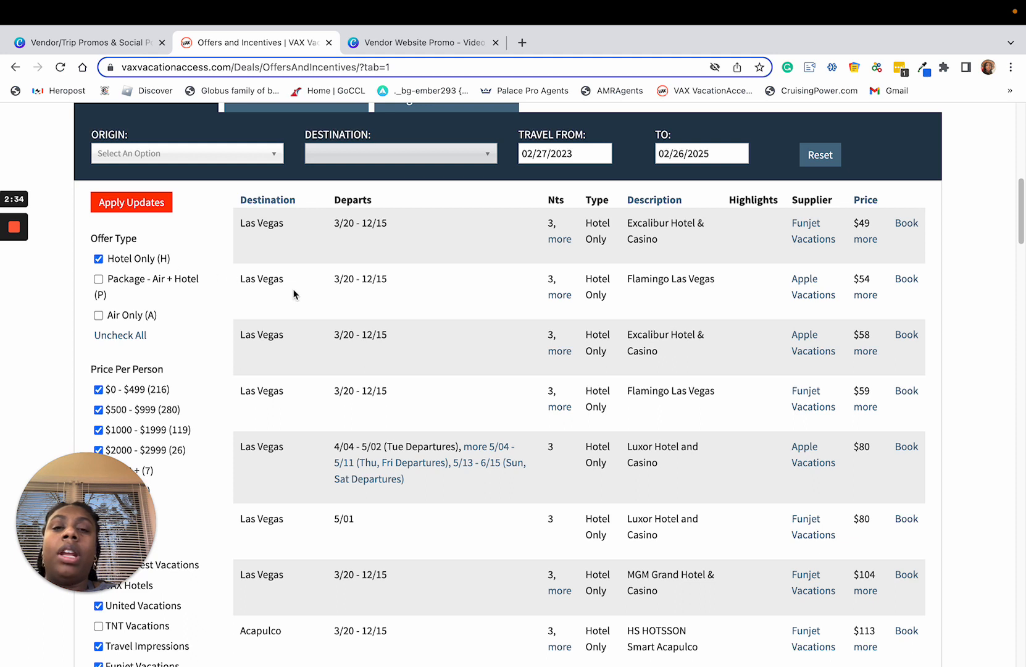
mouse_move(479, 467)
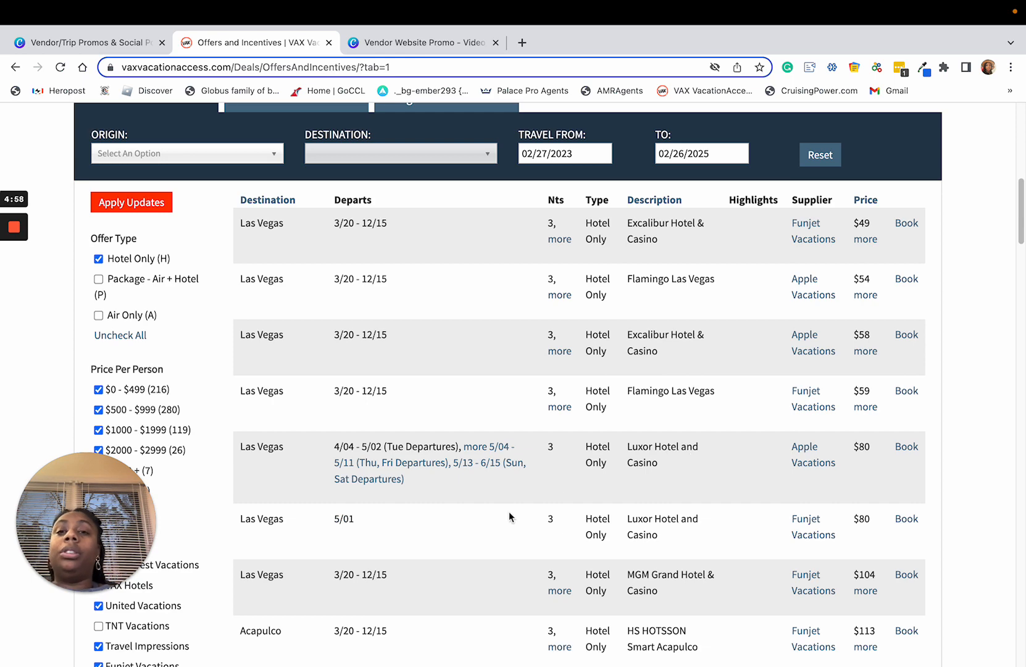
Step: Examine the Offer Wizard filters for offer type, price per person, supplier and number of nights
scroll(304, 324, down, 1)
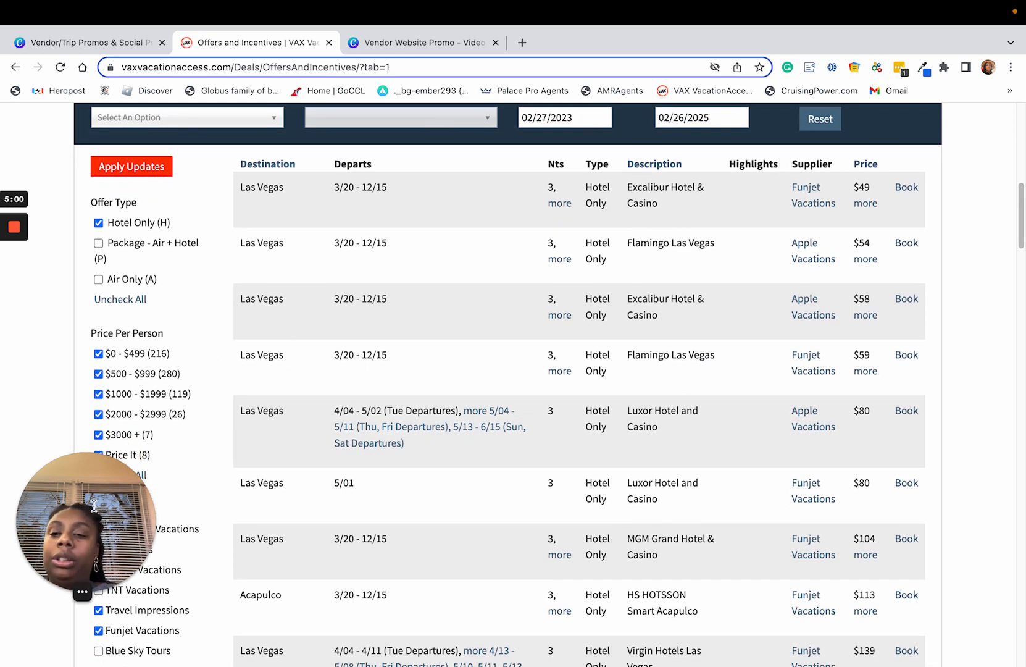
drag(87, 522, 940, 516)
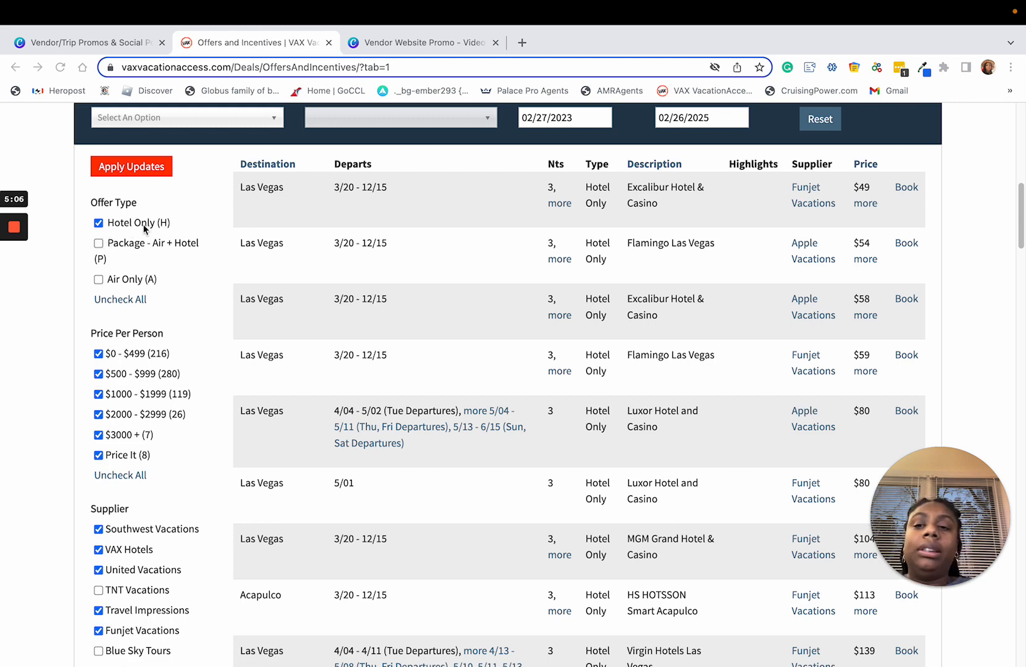
scroll(102, 358, down, 2)
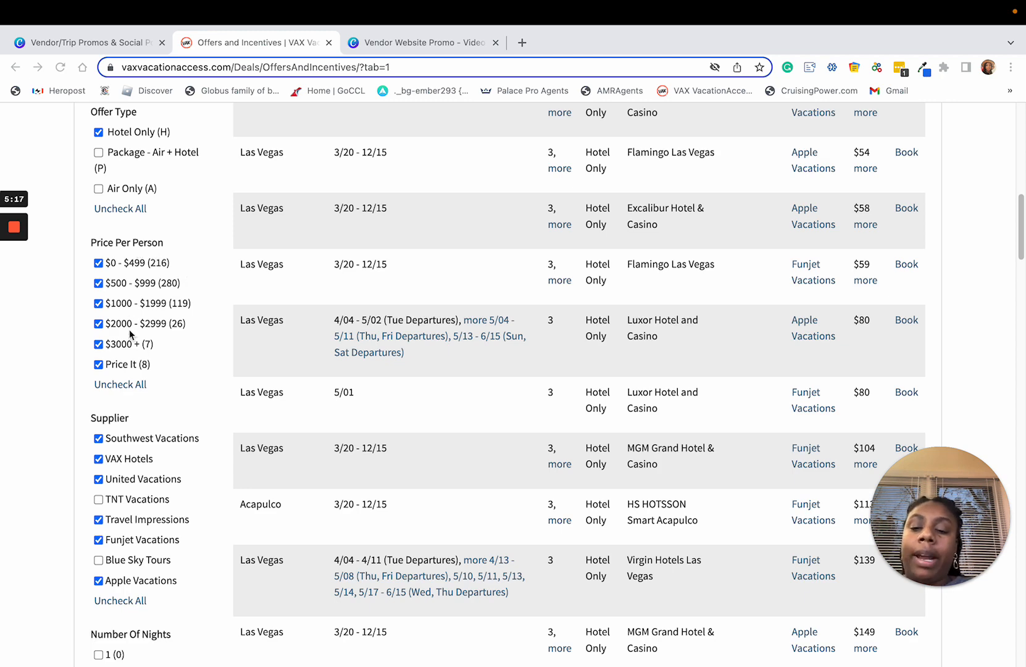
scroll(133, 359, down, 3)
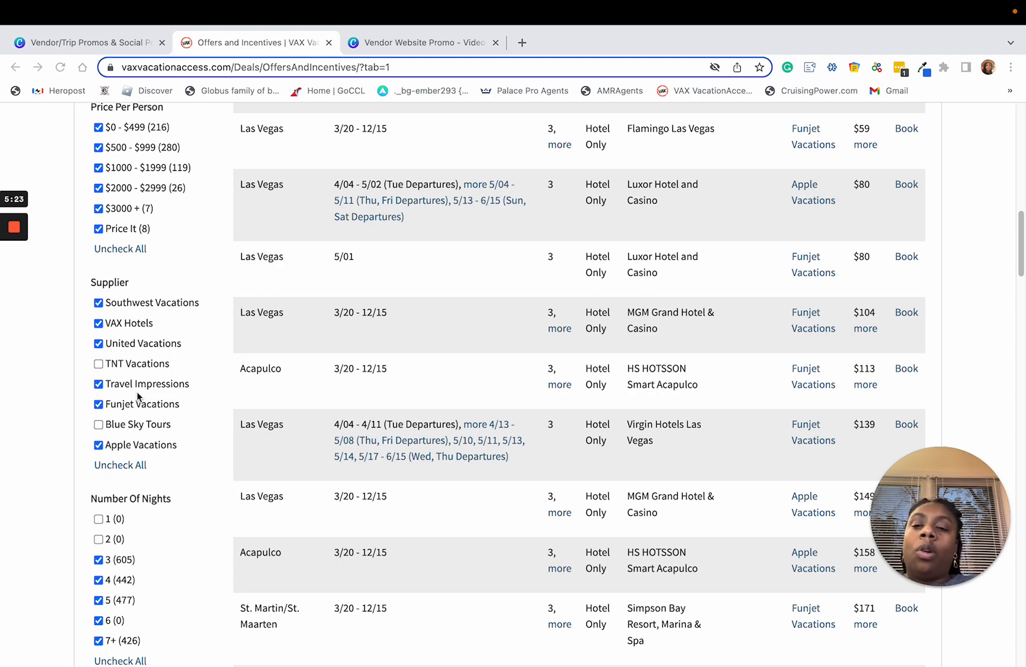
scroll(138, 395, down, 1)
scroll(139, 395, down, 3)
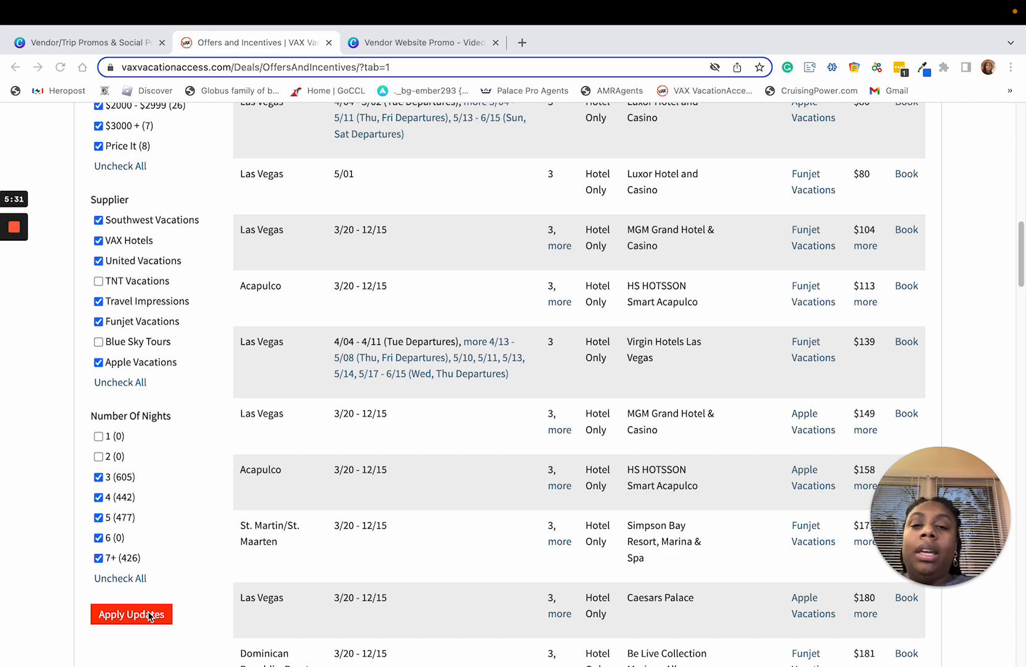
scroll(488, 540, up, 5)
Step: Look through the hotel-only deals in the Offer Wizard results across destinations and prices
scroll(504, 485, down, 20)
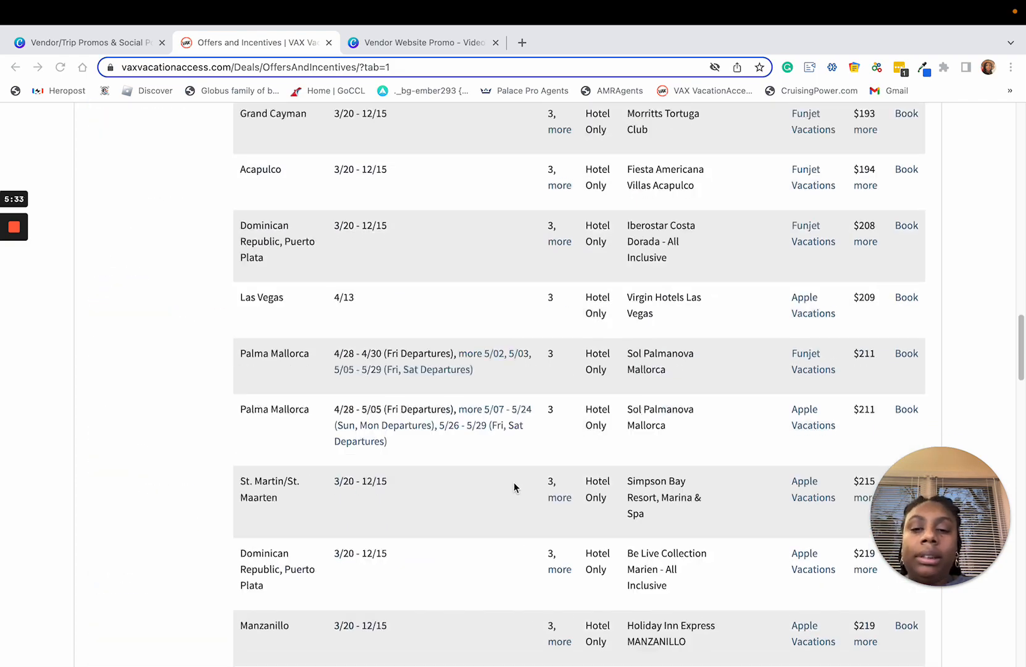
scroll(565, 556, down, 10)
scroll(556, 439, up, 15)
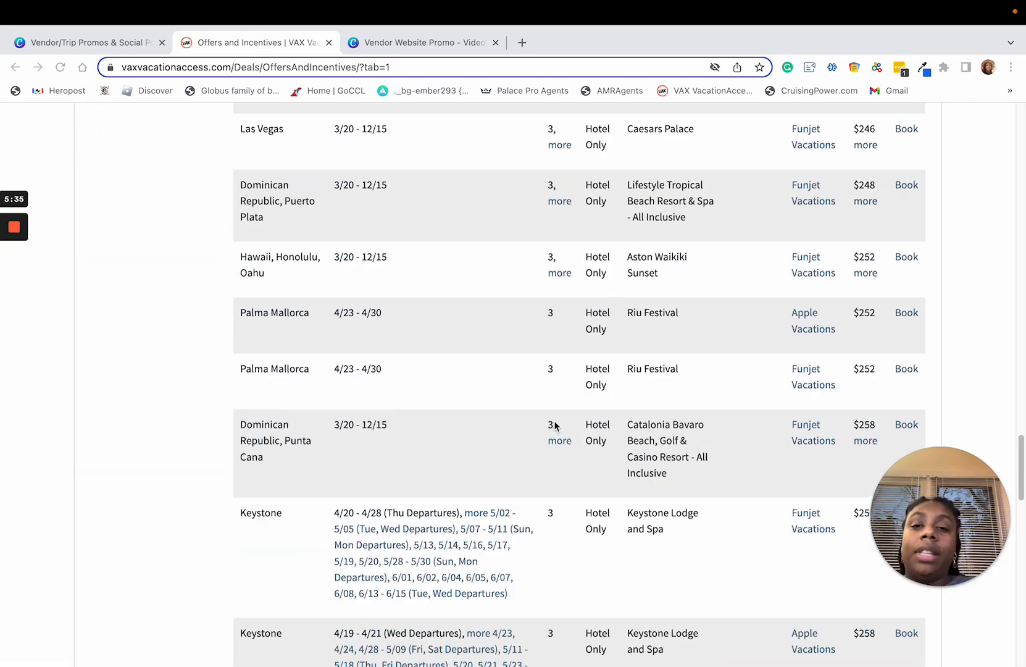
scroll(560, 422, up, 15)
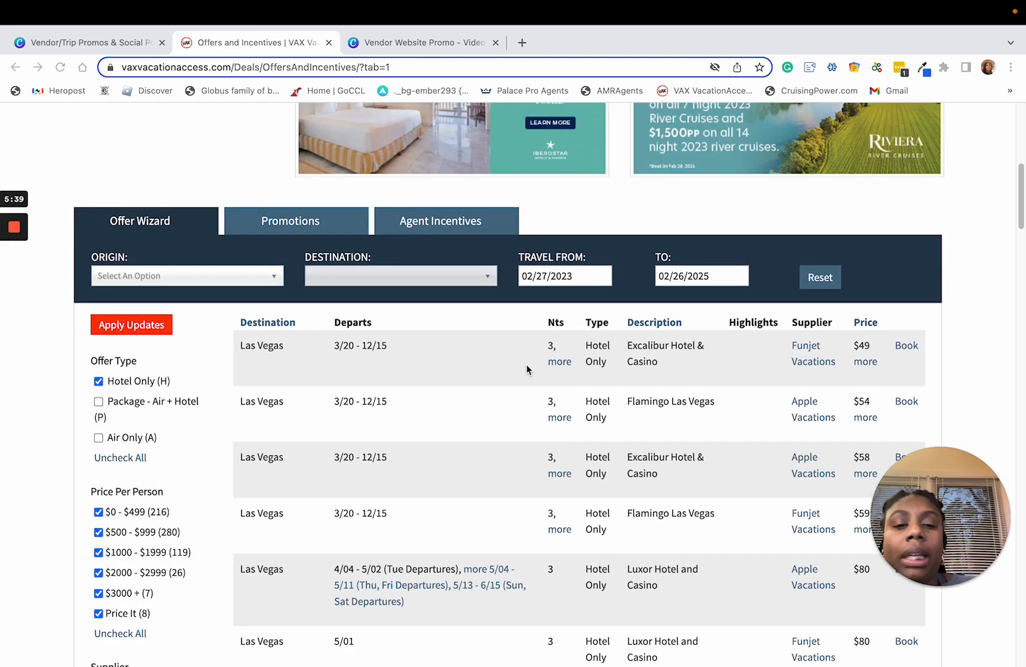
scroll(527, 367, down, 3)
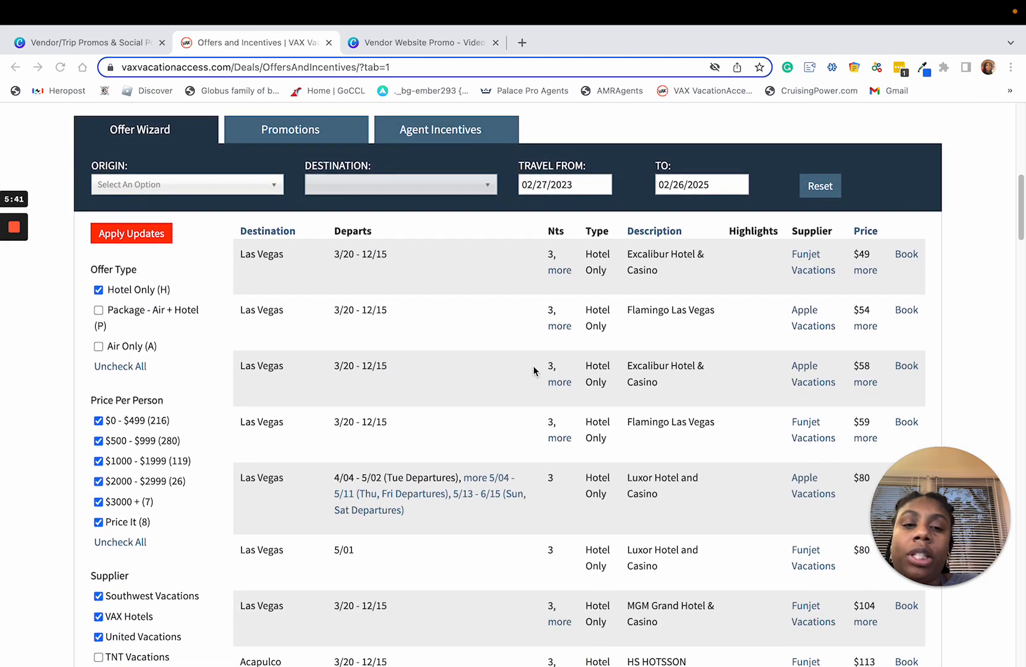
scroll(534, 371, down, 3)
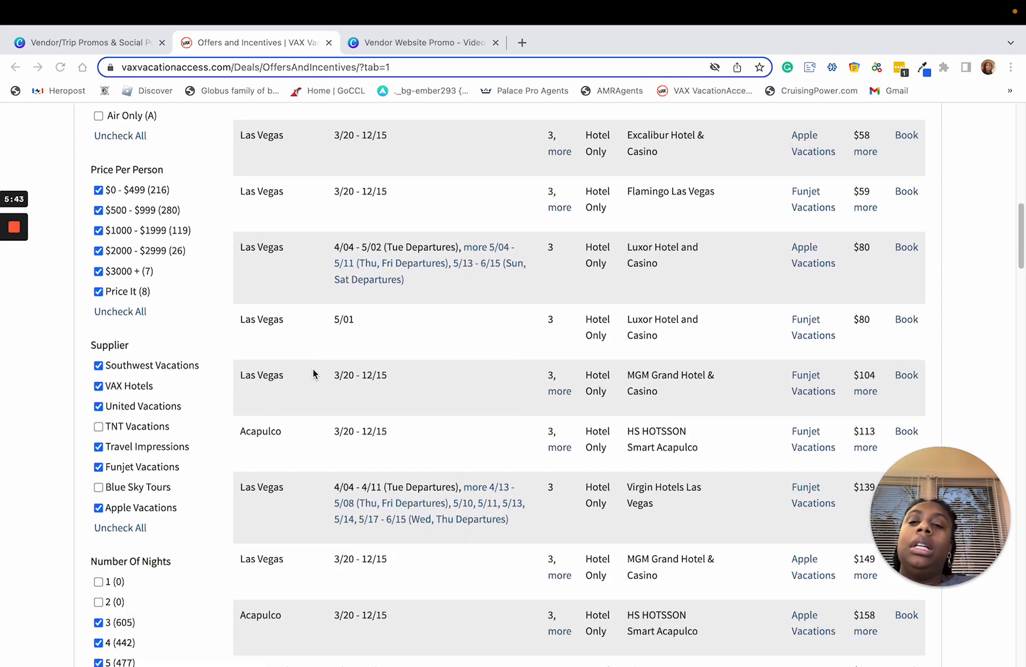
Step: Examine the Funjet Vacations offer for MGM Grand Hotel & Casino in Las Vegas, including its price and number of nights
click(242, 378)
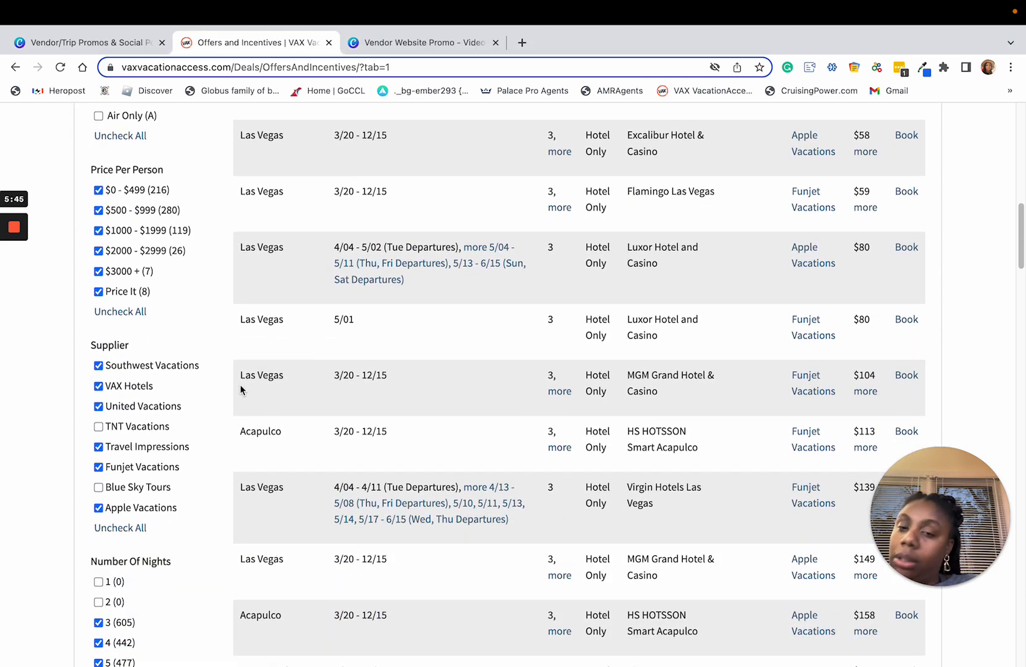
drag(242, 377, 729, 386)
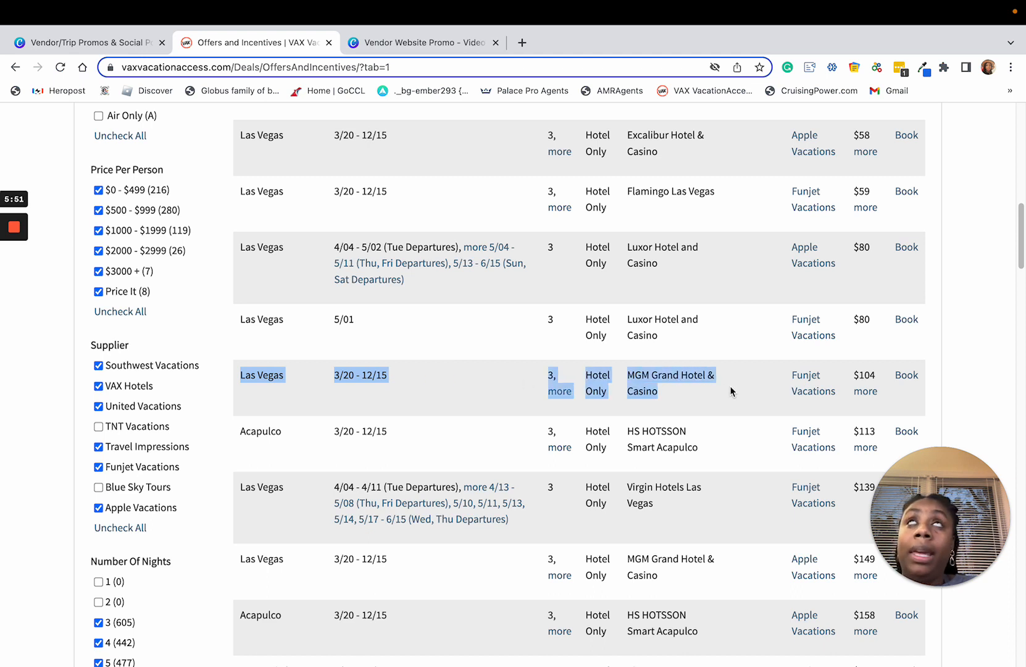
click(780, 387)
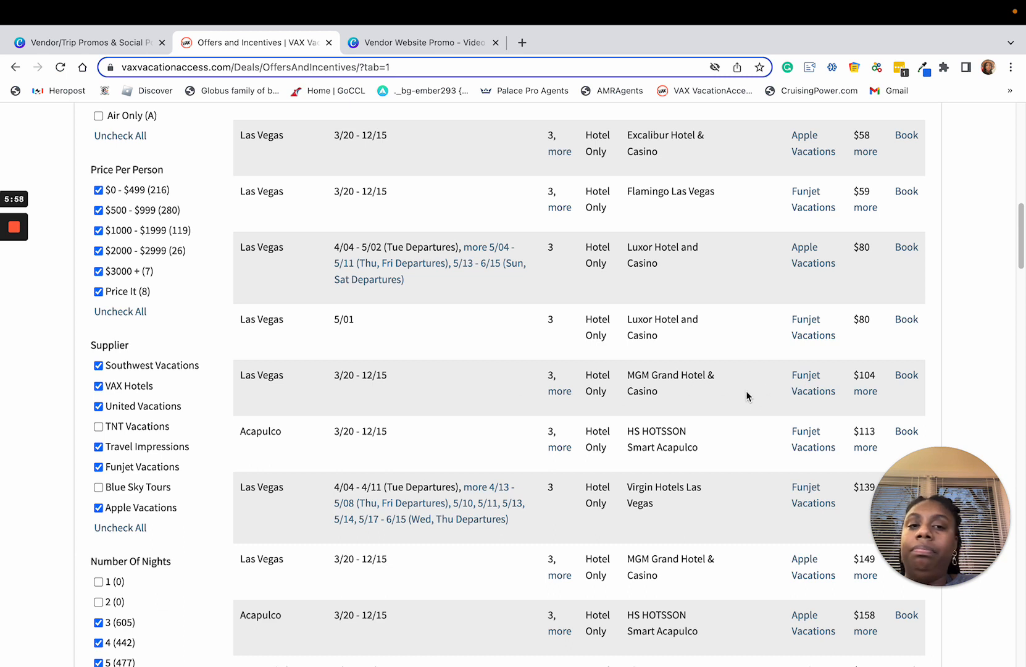
double_click(876, 375)
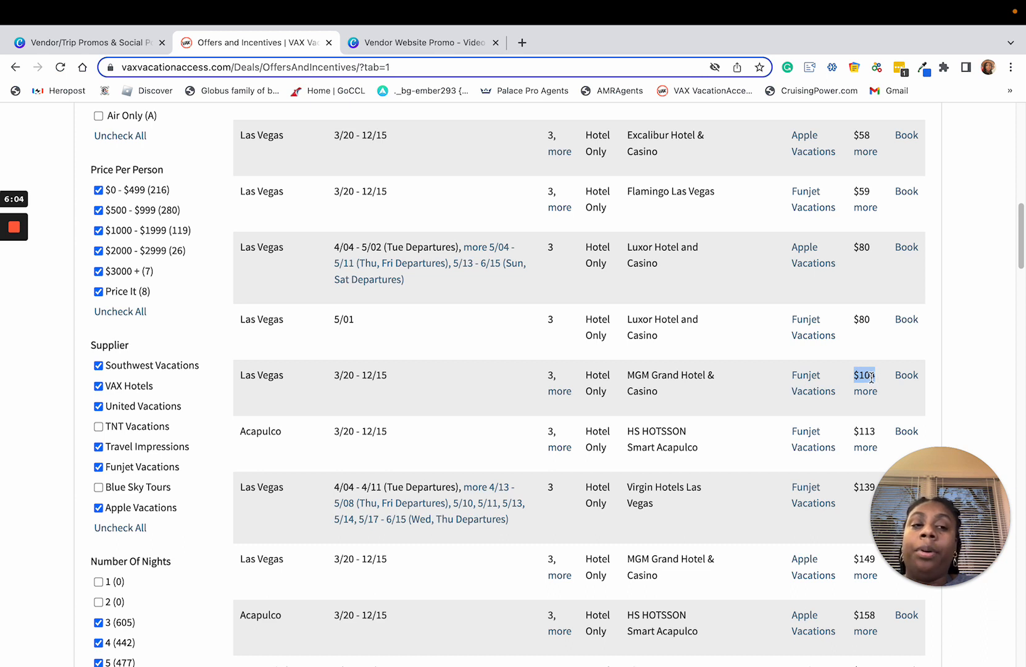
double_click(552, 374)
click(573, 382)
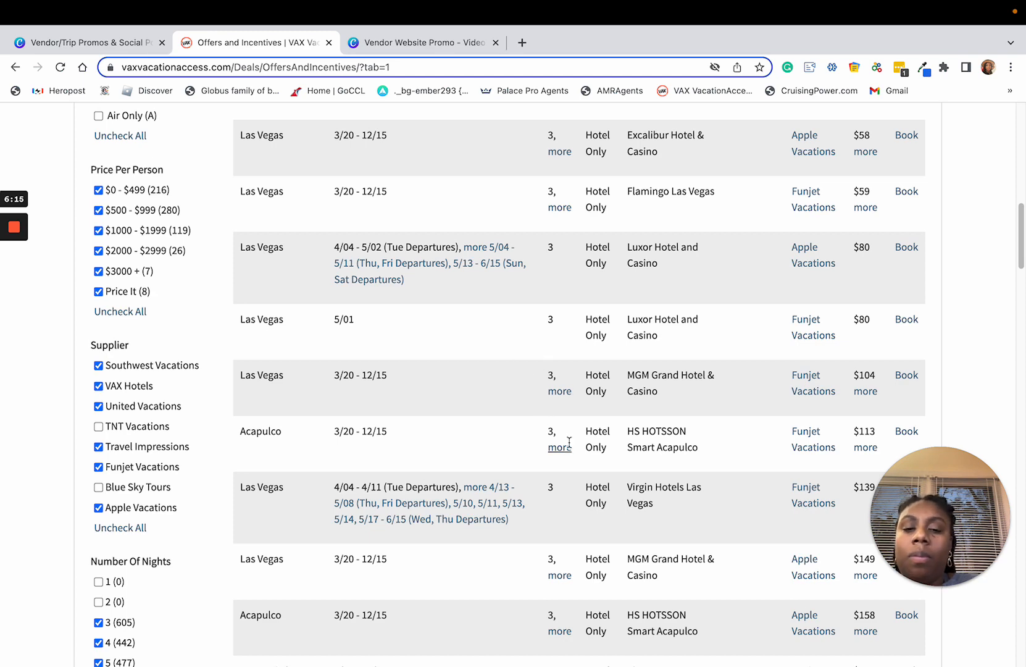
Step: Compare the Funjet Vacations and Apple Vacations offers for MGM Grand Hotel & Casino by travel dates and price
scroll(559, 447, down, 1)
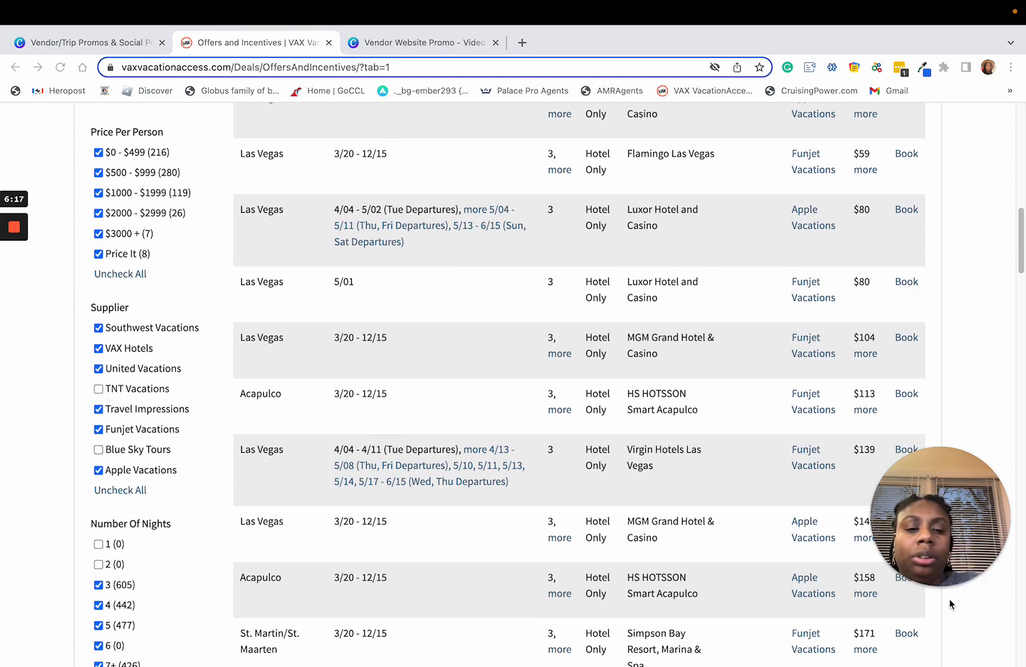
drag(917, 505, 117, 513)
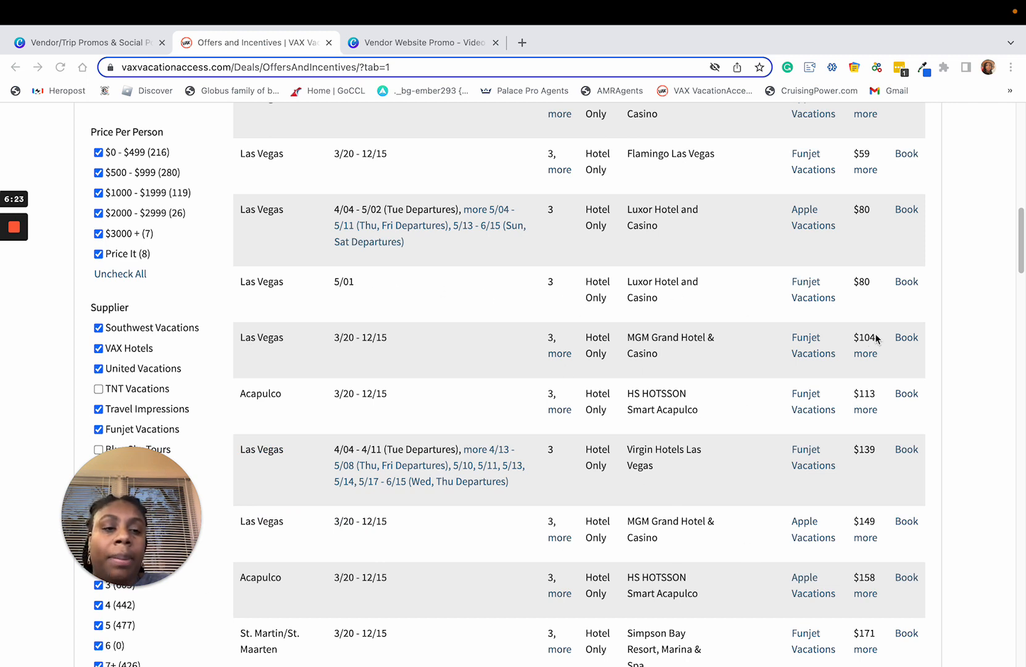
drag(858, 333, 890, 339)
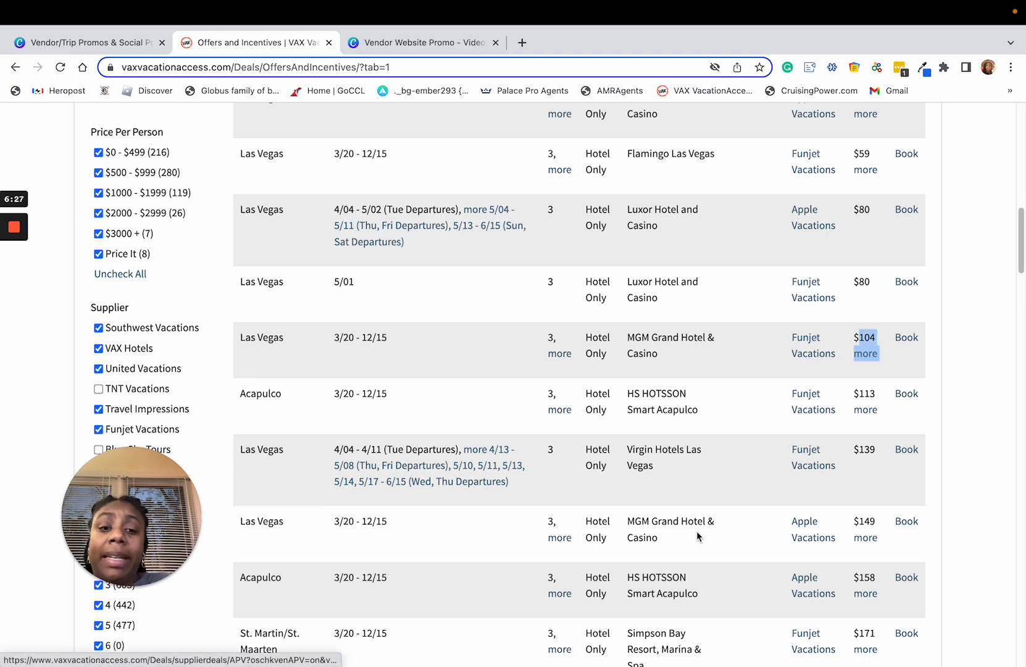
drag(402, 526, 312, 515)
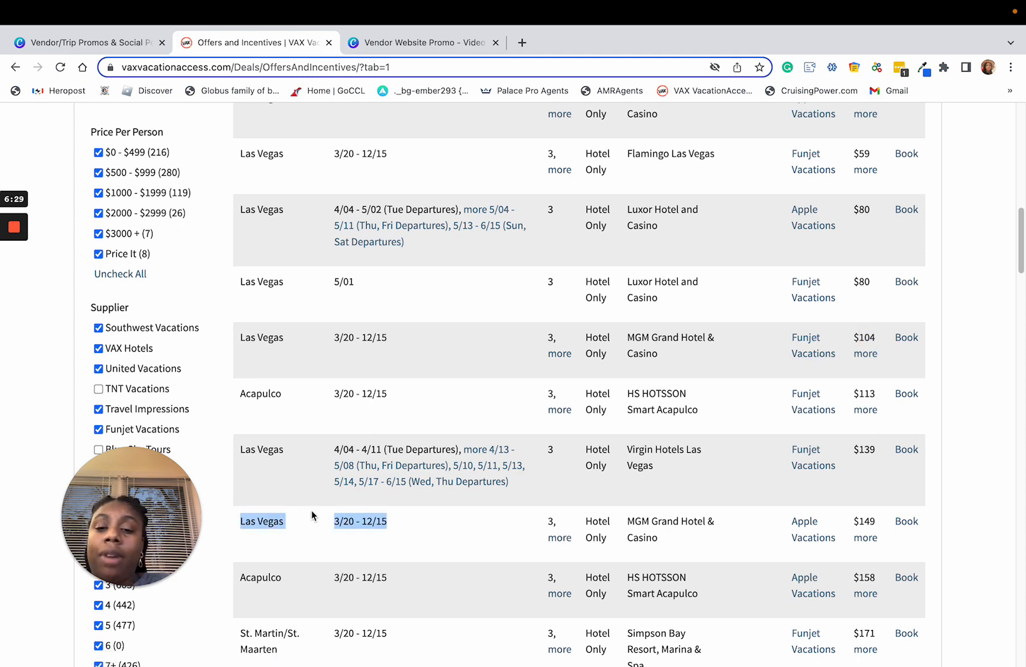
drag(395, 343, 311, 344)
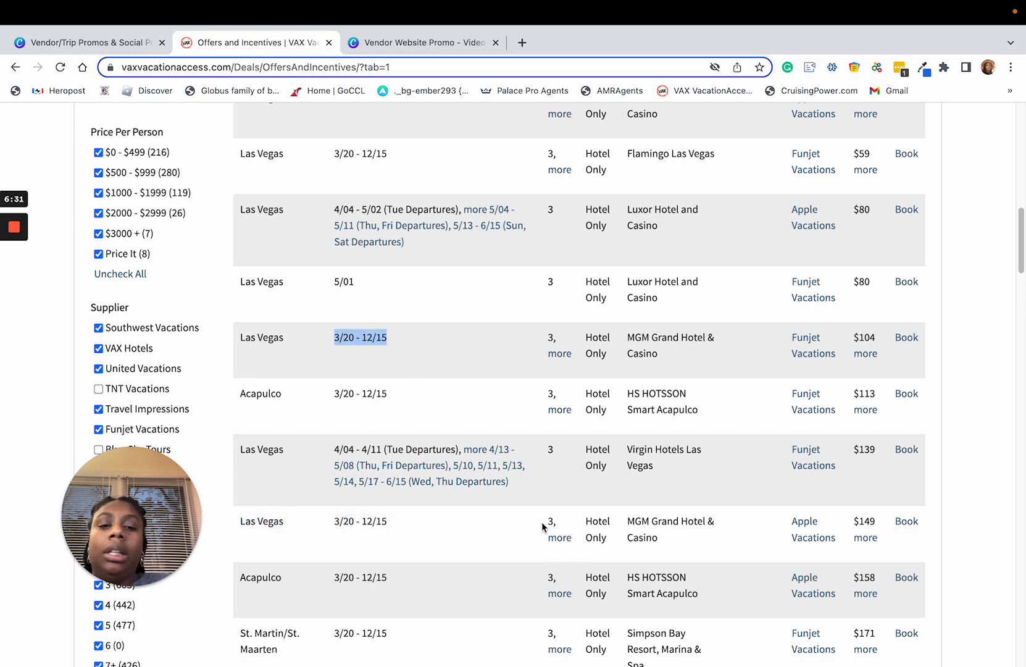
drag(543, 525, 676, 541)
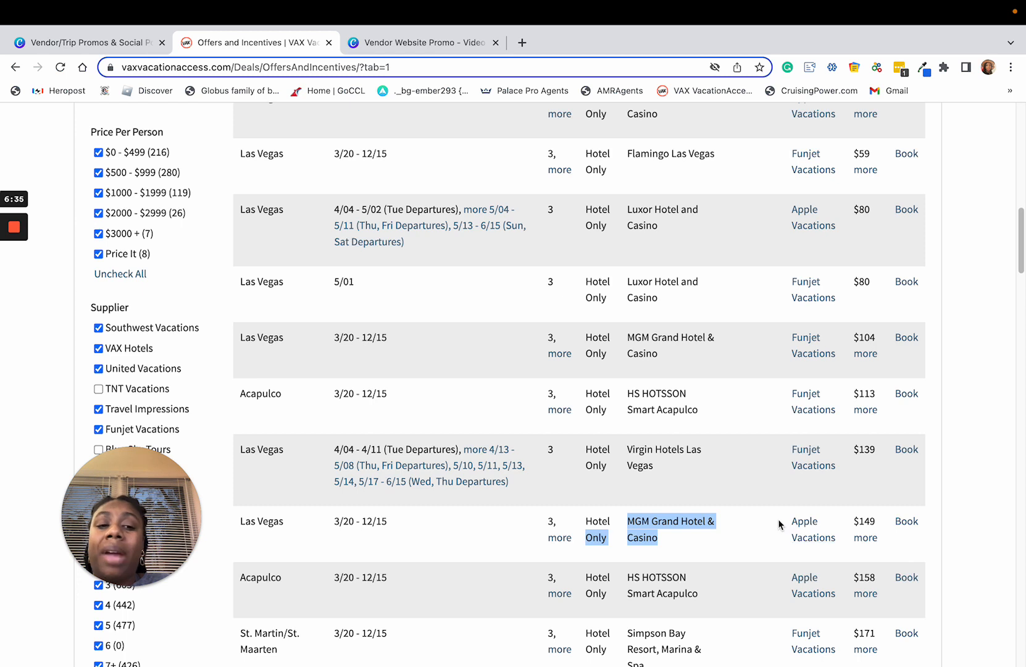
drag(779, 522, 855, 518)
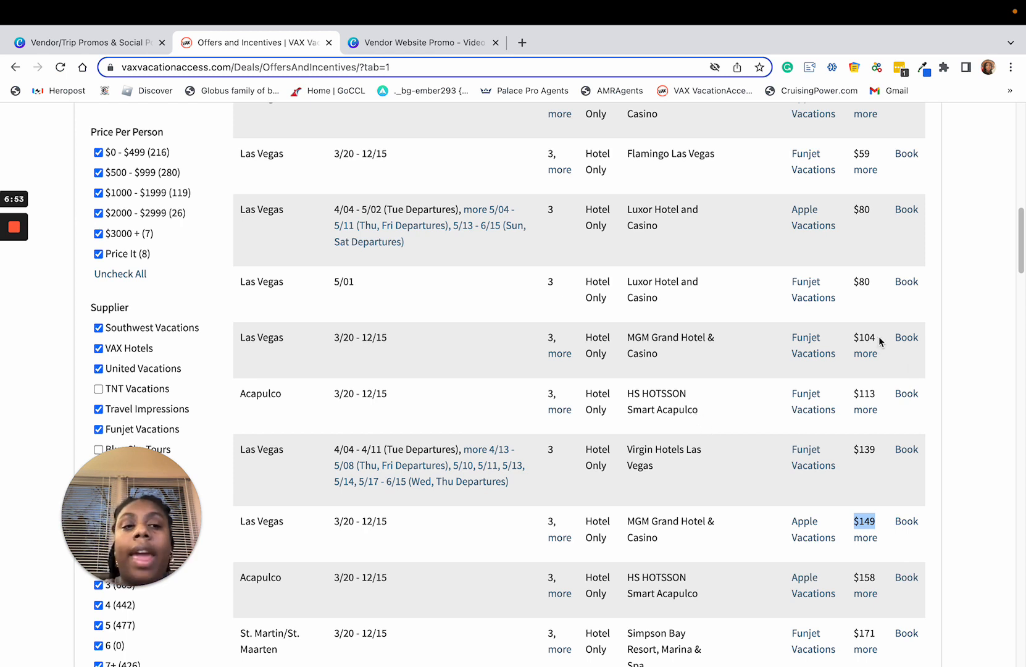
drag(879, 336, 857, 334)
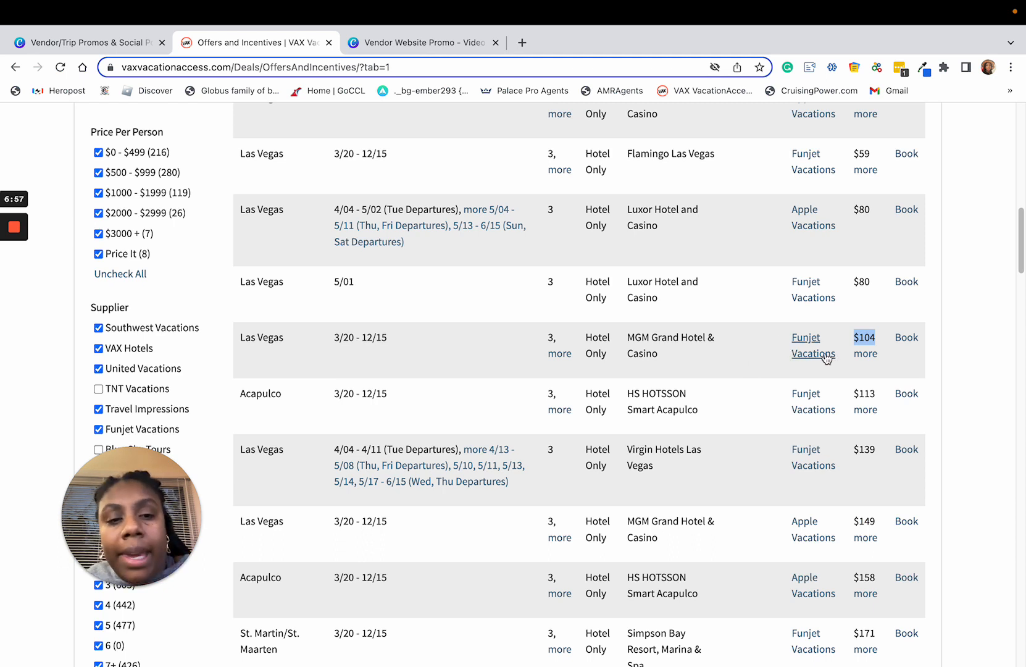
Step: Start booking the Funjet Vacations MGM Grand Hotel & Casino offer and set the package type to Hotel Only
click(907, 340)
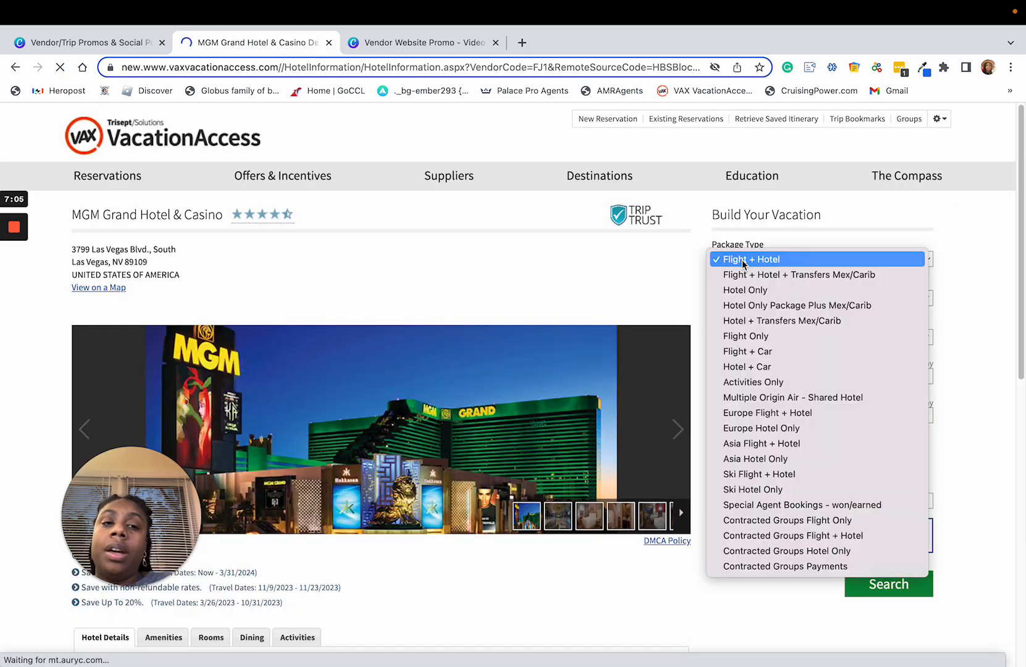
click(746, 265)
click(759, 292)
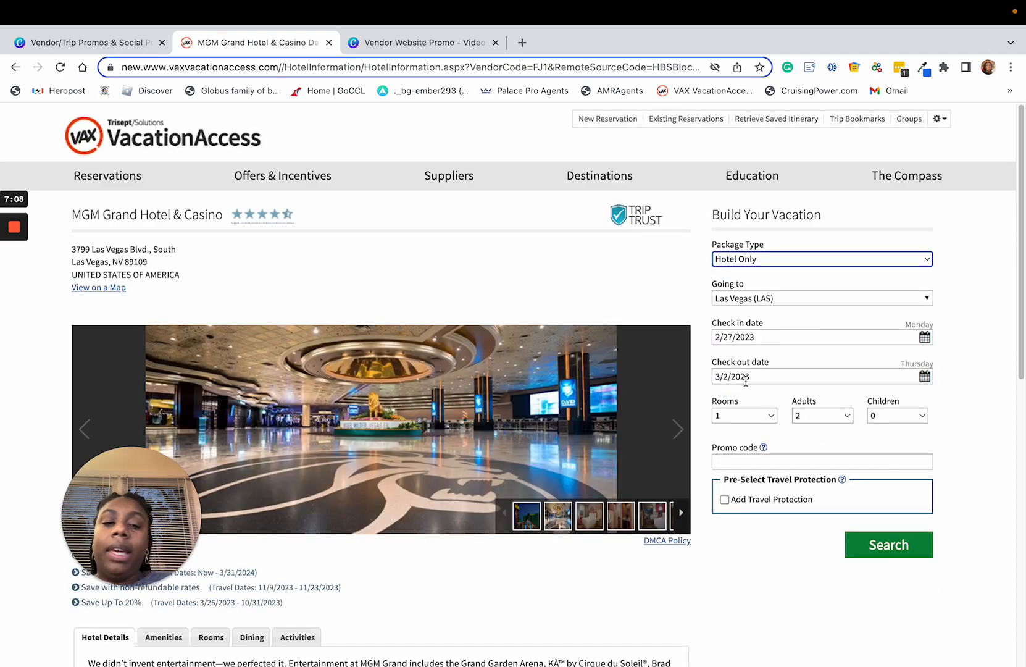
Step: Set the MGM Grand check-out date to 5/8/2023, and change it to 5/11/2023
click(925, 376)
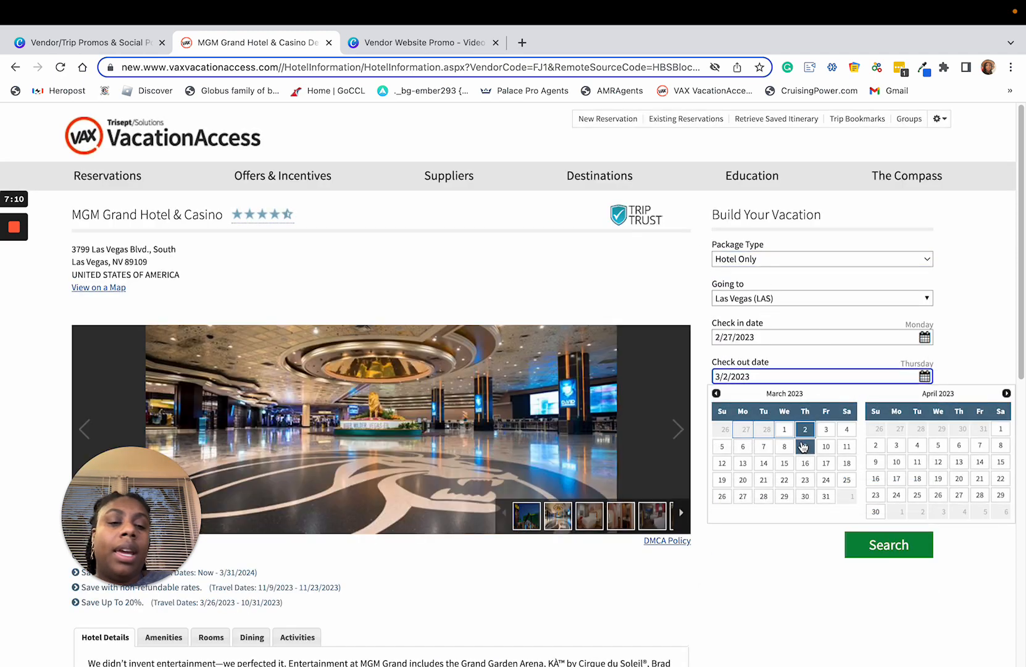
click(1006, 393)
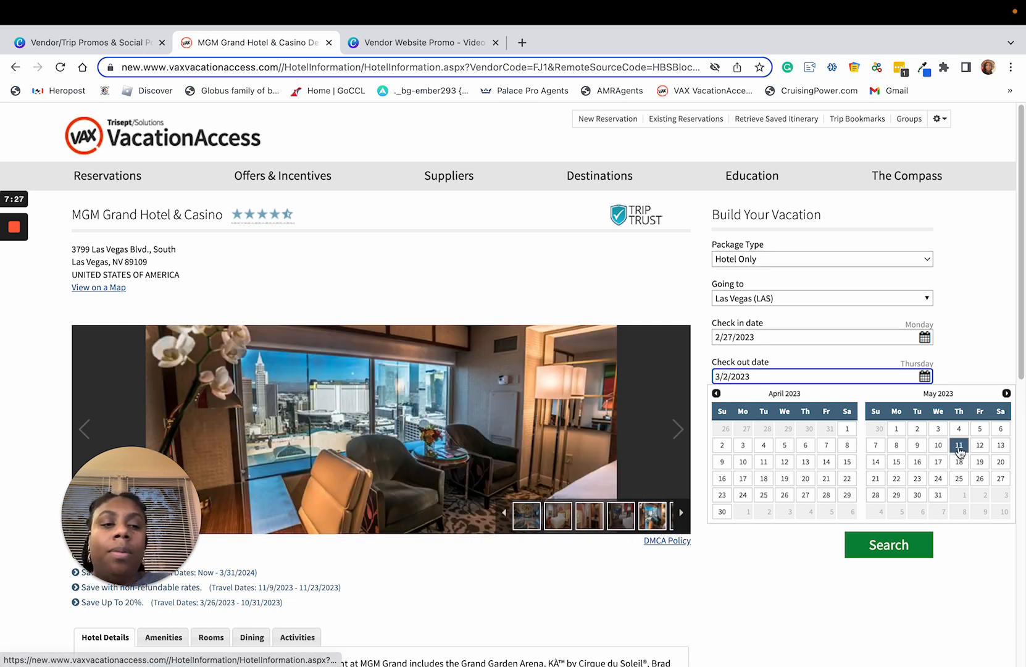
click(896, 448)
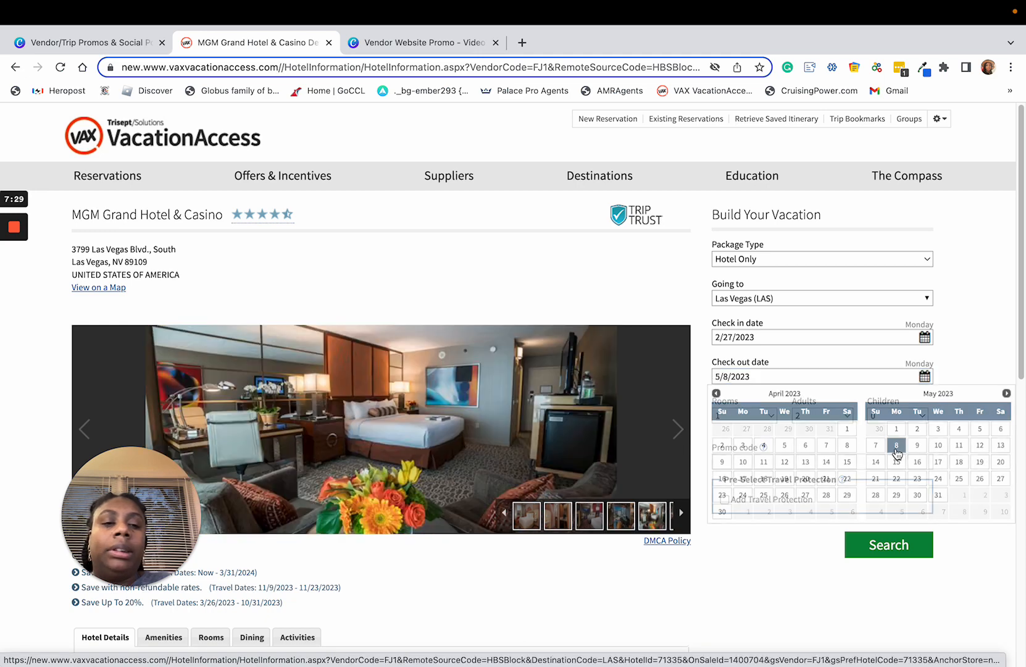
click(924, 376)
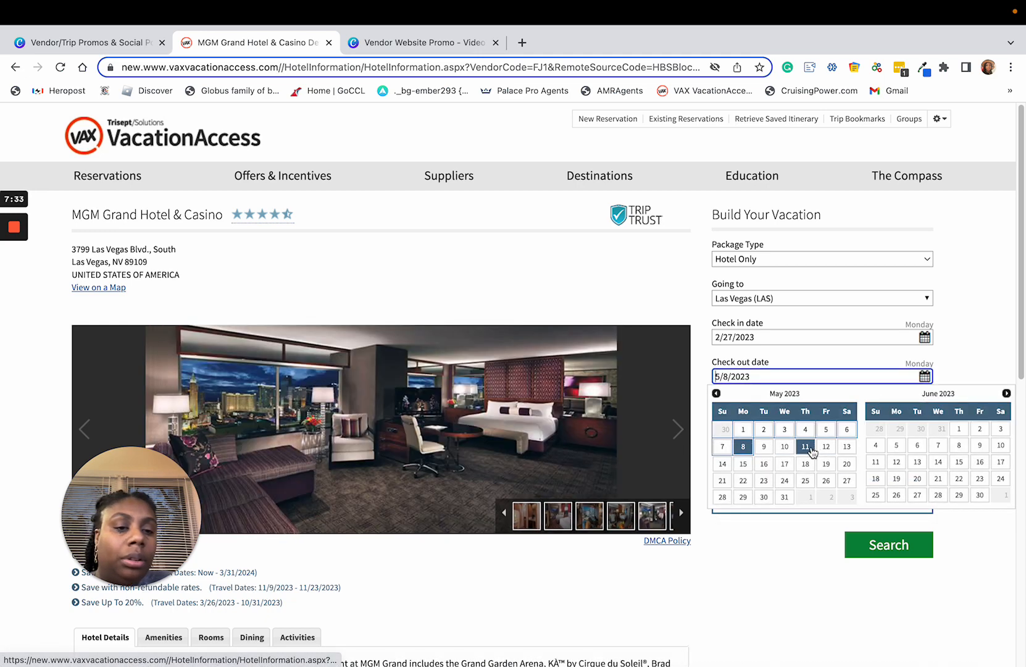
click(806, 446)
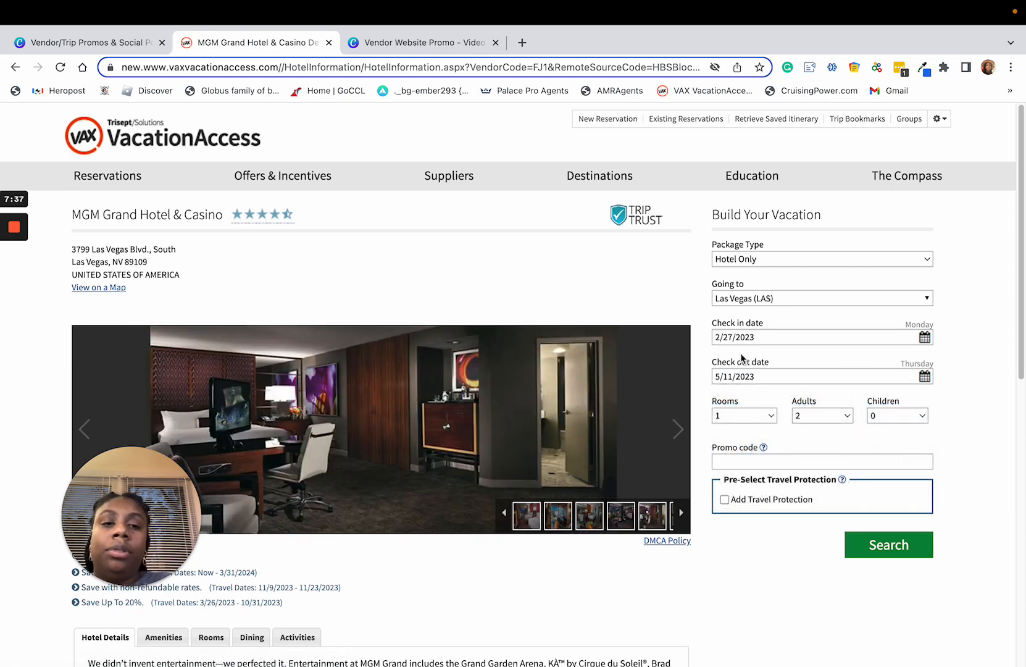
Step: Set the MGM Grand stay to check in on 3/6/2023 and check out on 3/9/2023
click(773, 339)
click(923, 337)
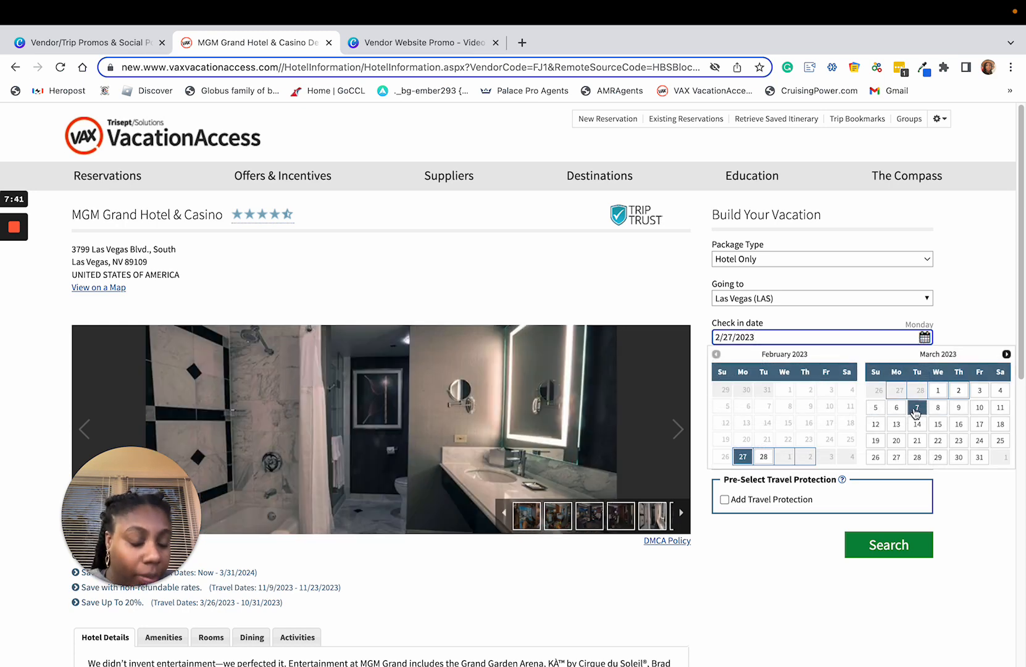
click(916, 409)
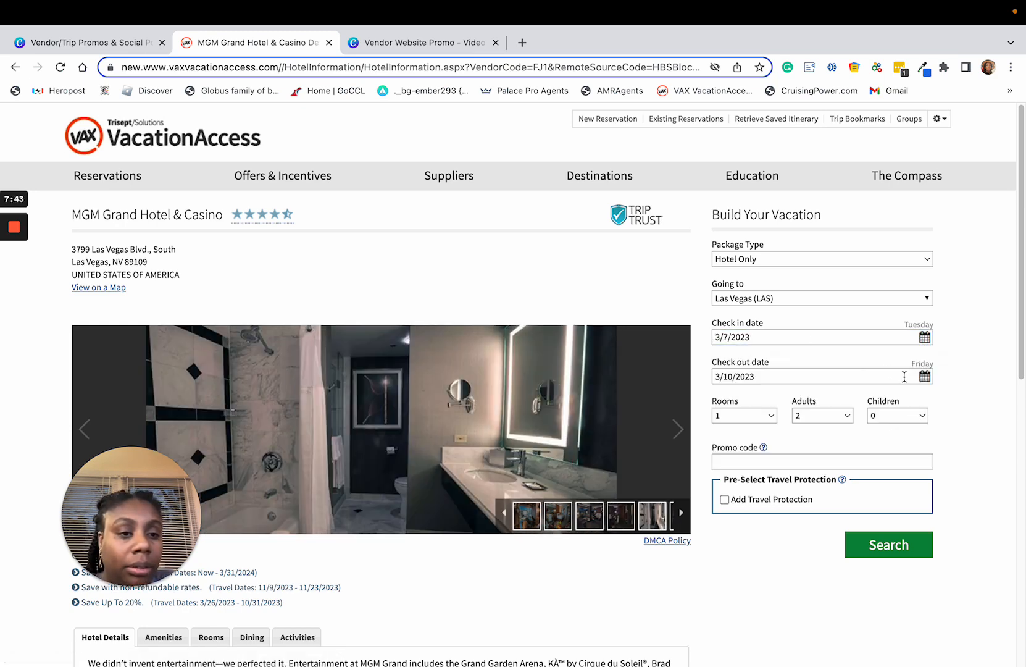
click(924, 376)
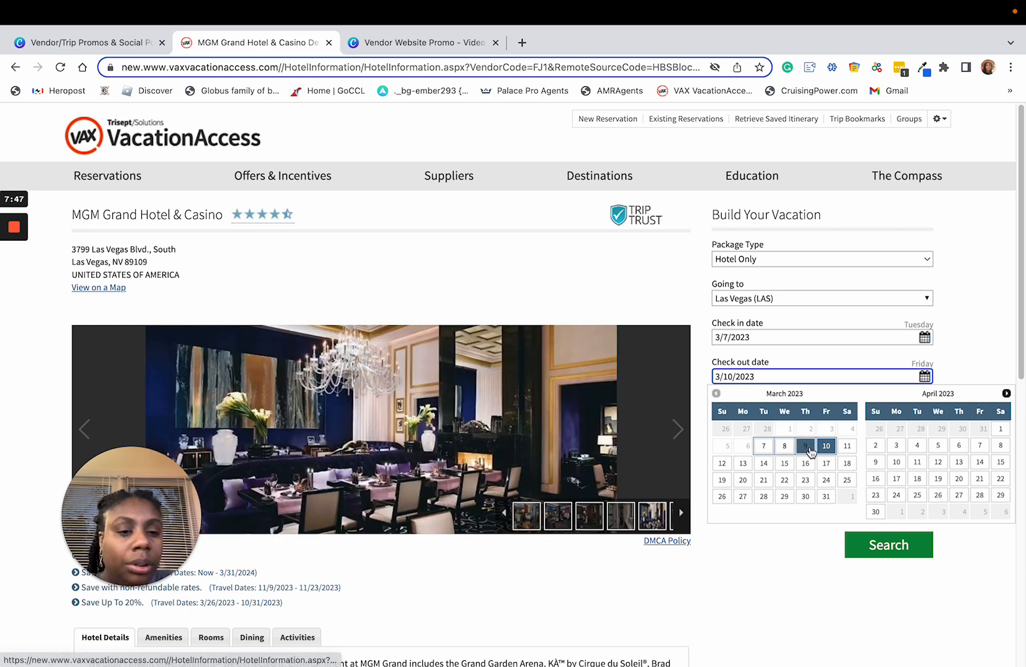
click(805, 446)
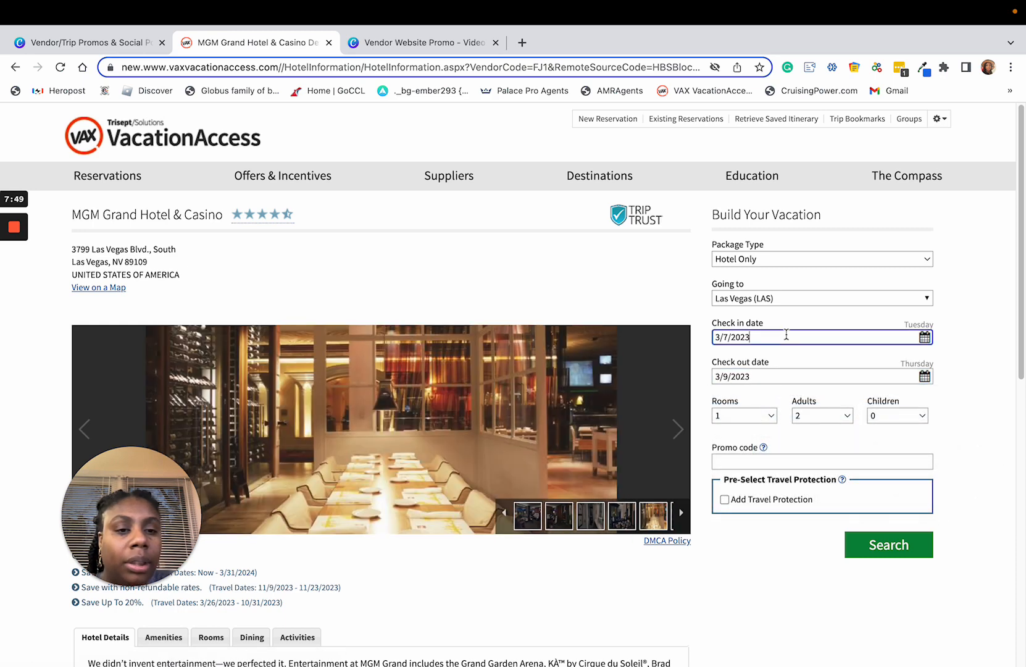
click(924, 337)
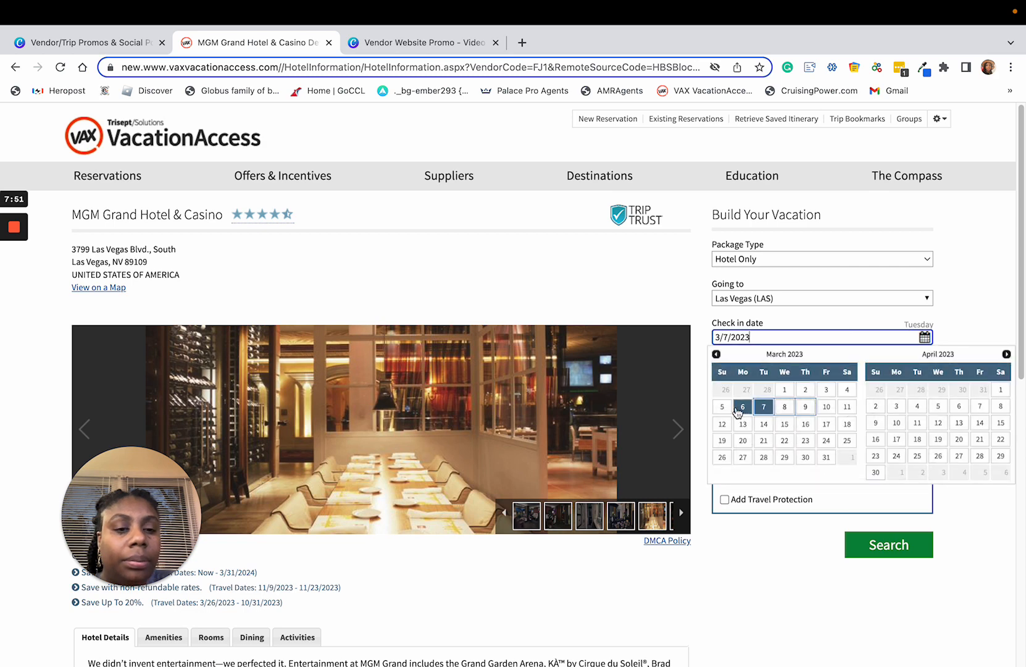
click(743, 406)
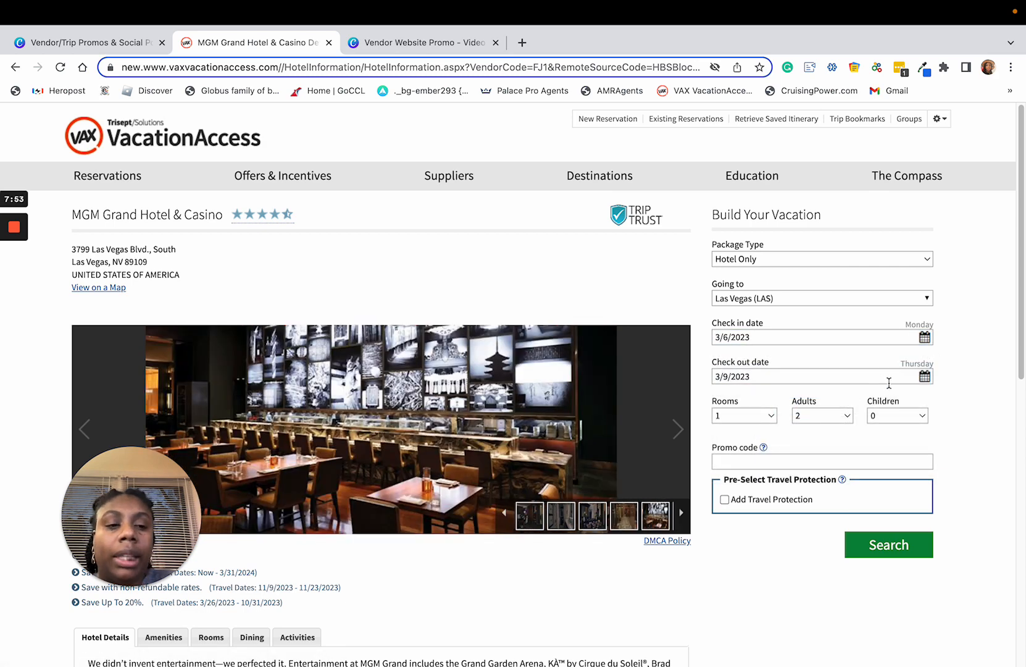
scroll(852, 481, down, 1)
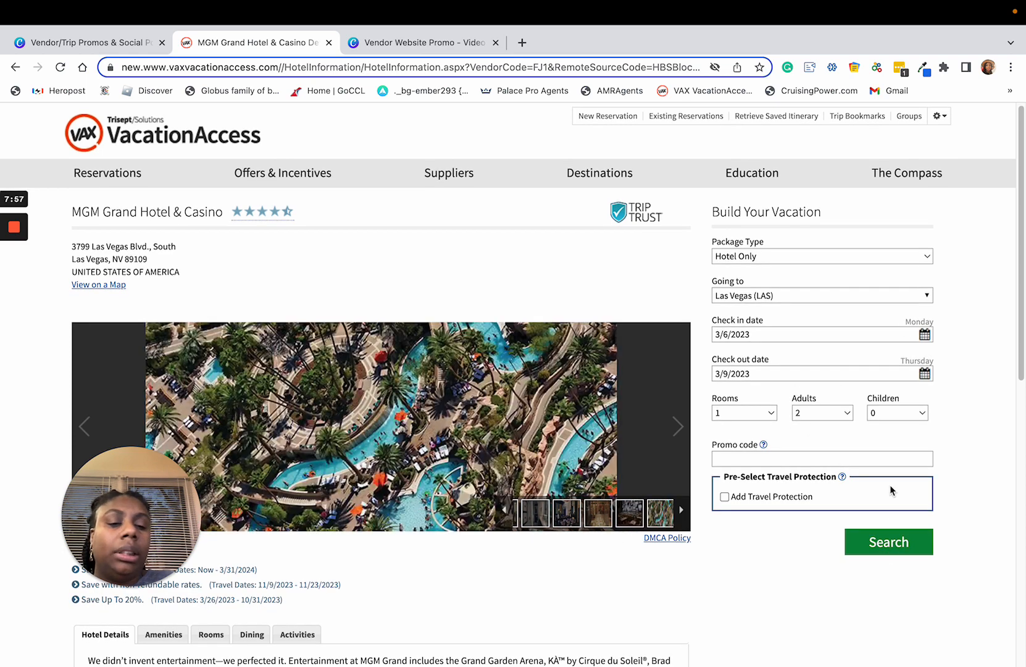
Step: Search the MGM Grand stay with check-in 3/9/2023 and check-out 3/13/2023, and check its price per person
click(924, 335)
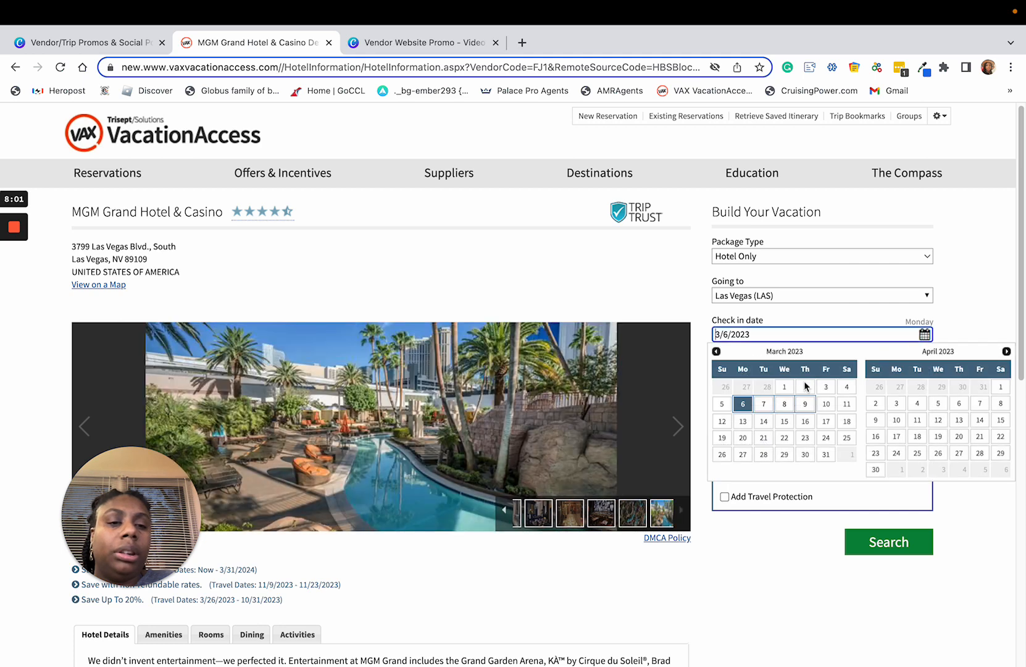
click(804, 404)
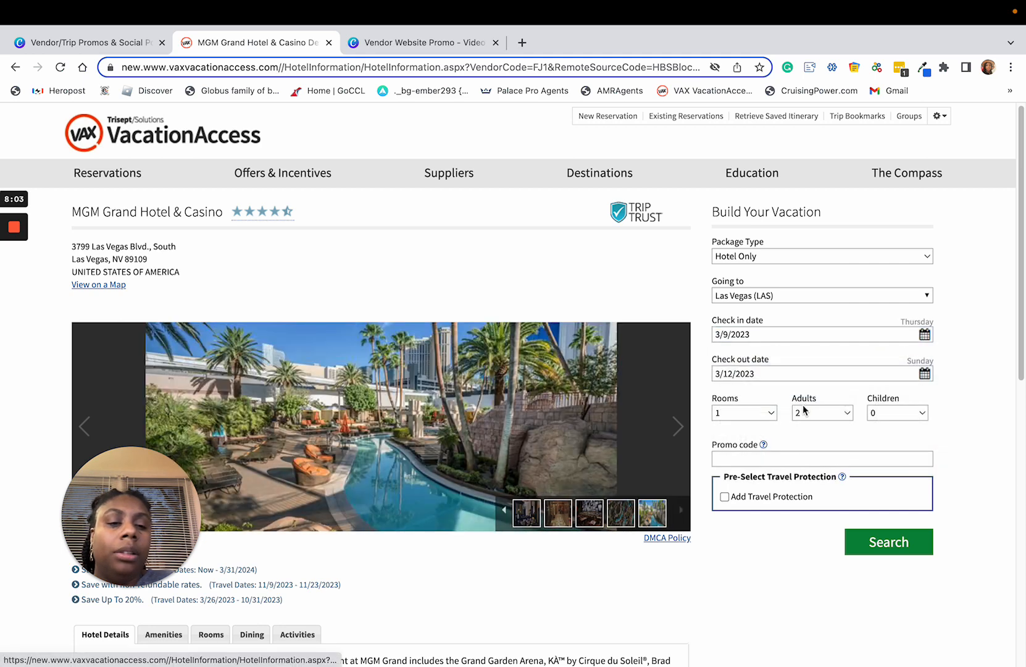
click(924, 373)
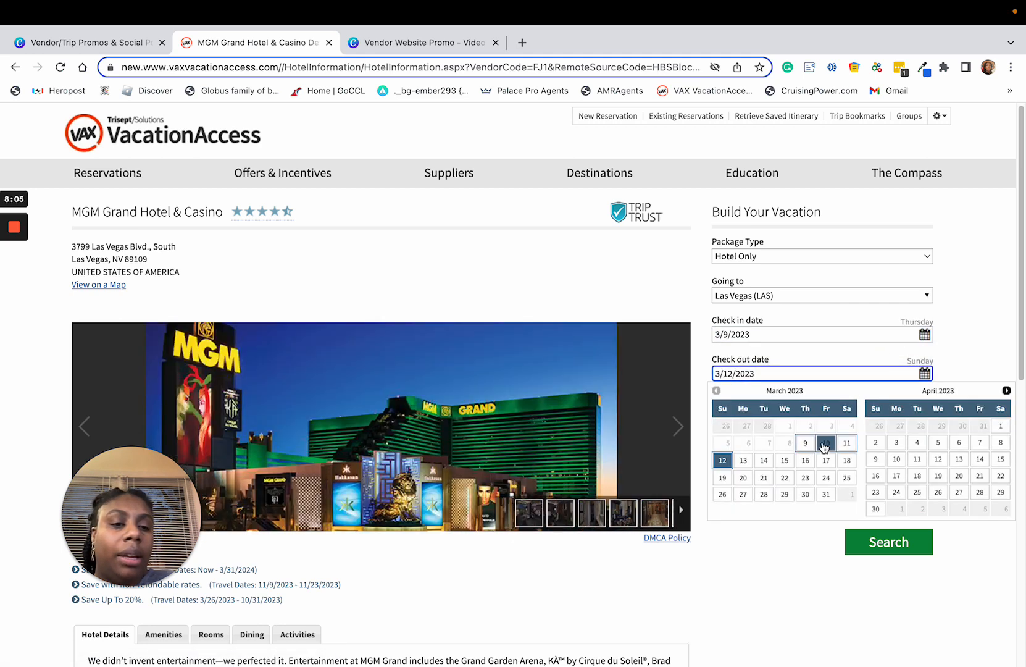
click(742, 460)
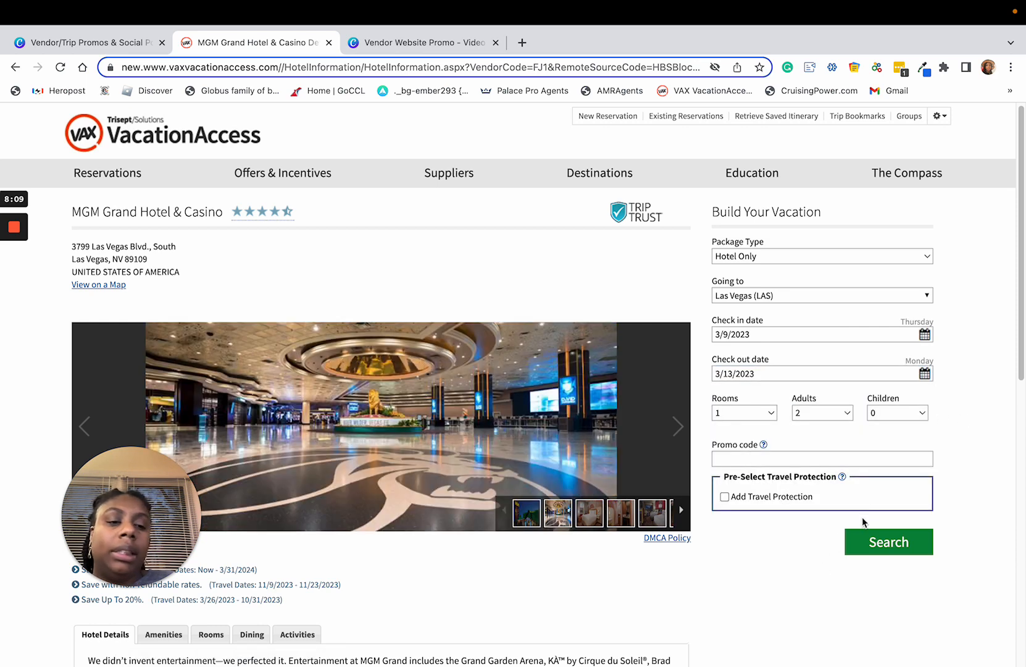
click(873, 541)
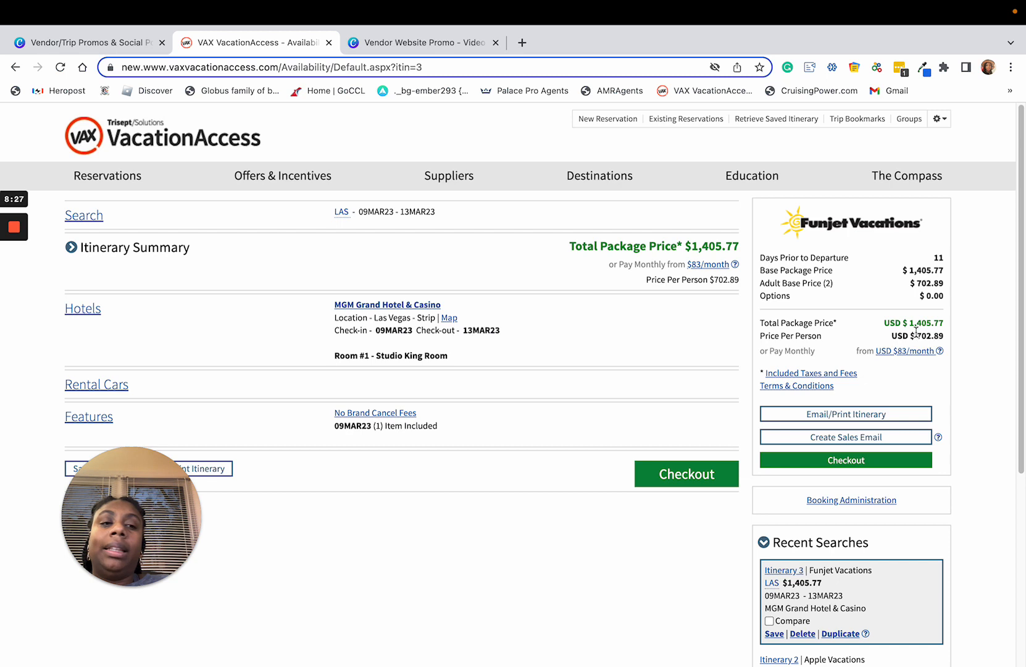
drag(916, 331, 937, 334)
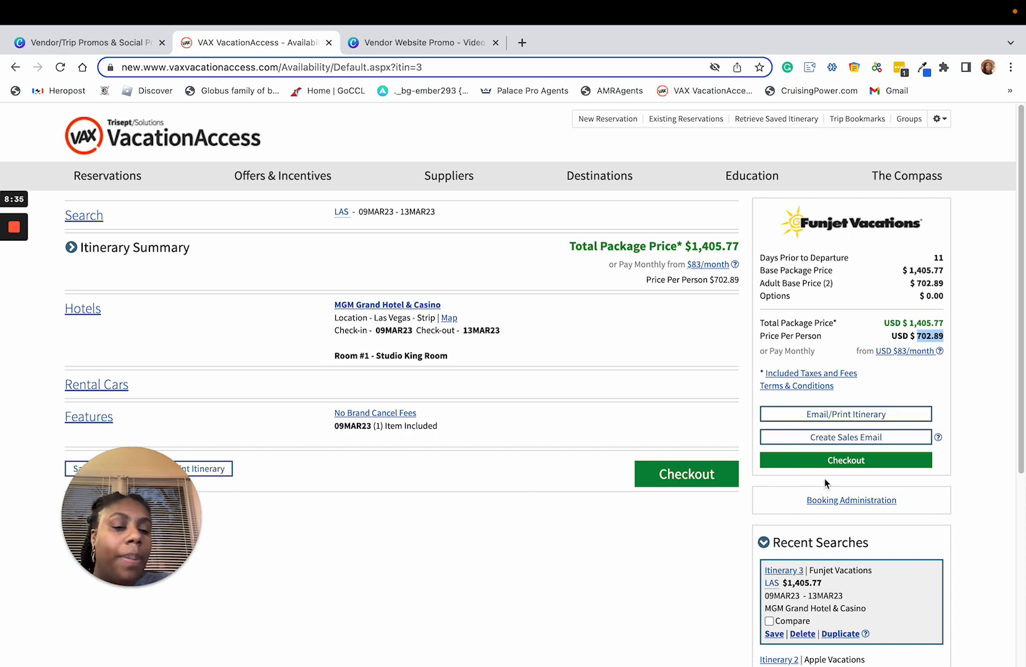
Step: Revise the search to check in on 05MAR23 for four nights, run it, and dismiss the offer to save a card
click(85, 216)
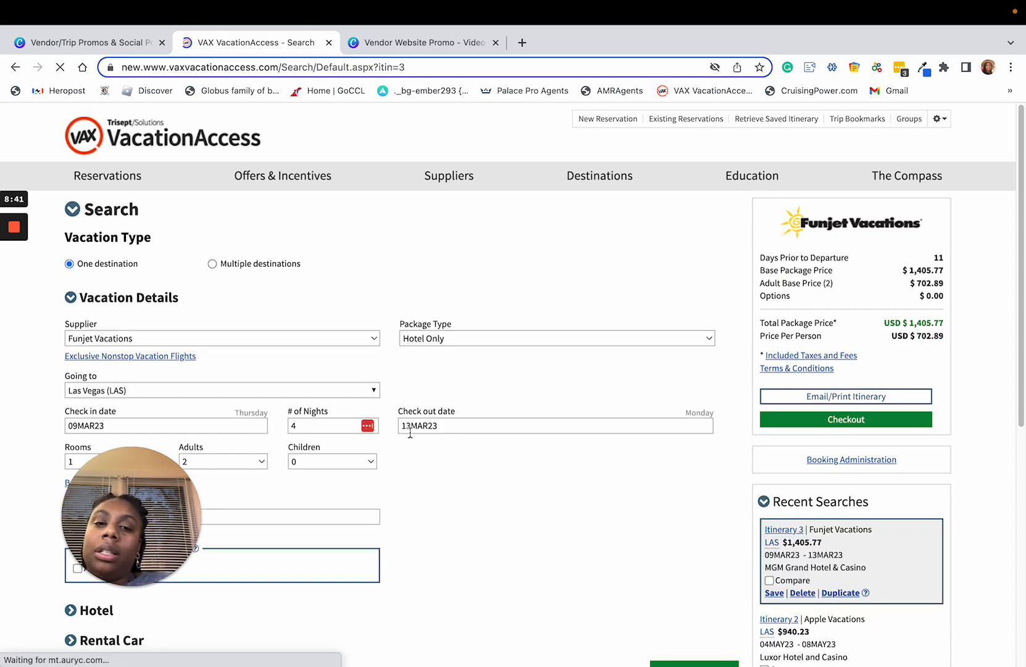
scroll(320, 424, down, 2)
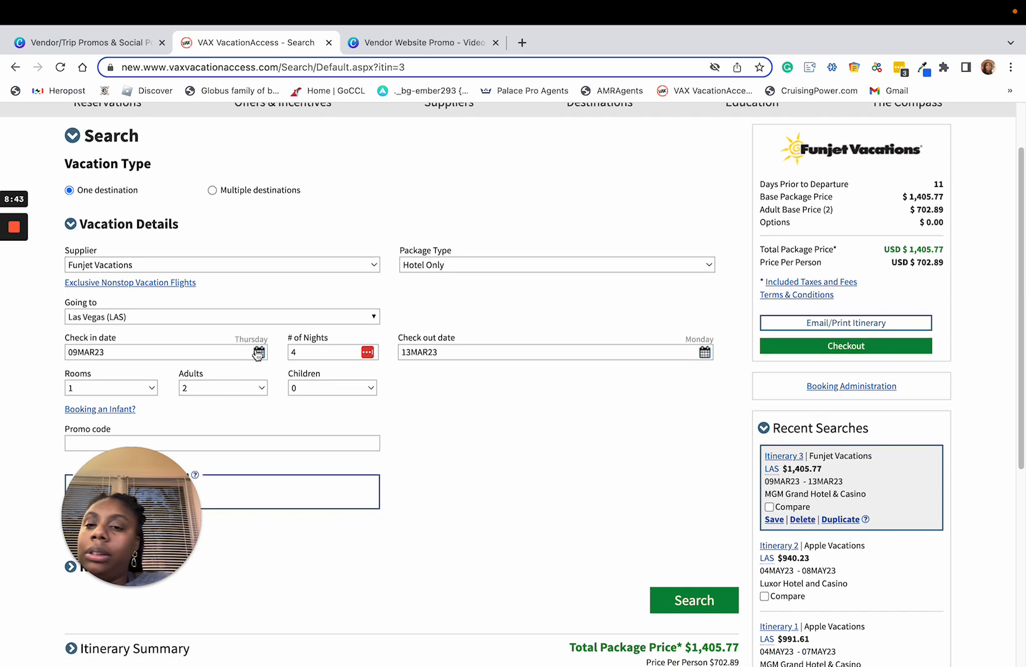
click(259, 352)
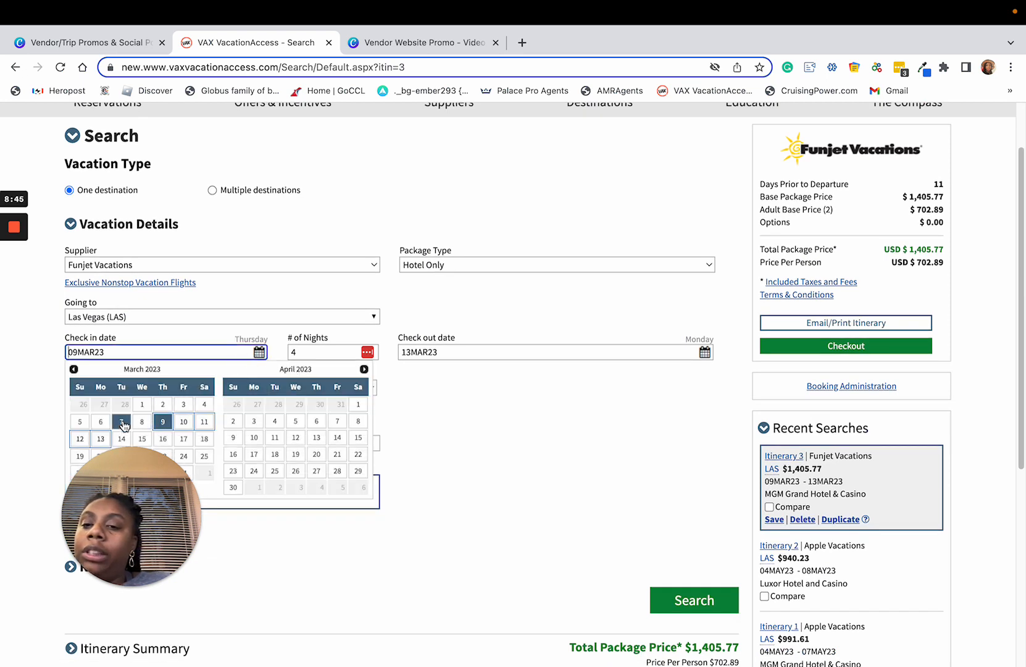
click(80, 422)
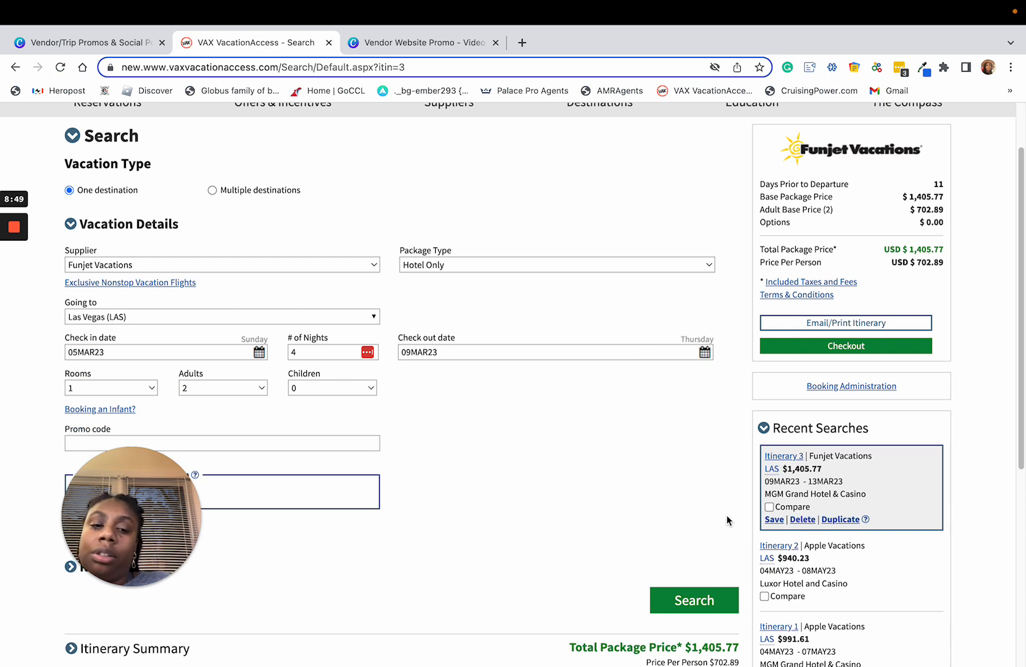
click(687, 598)
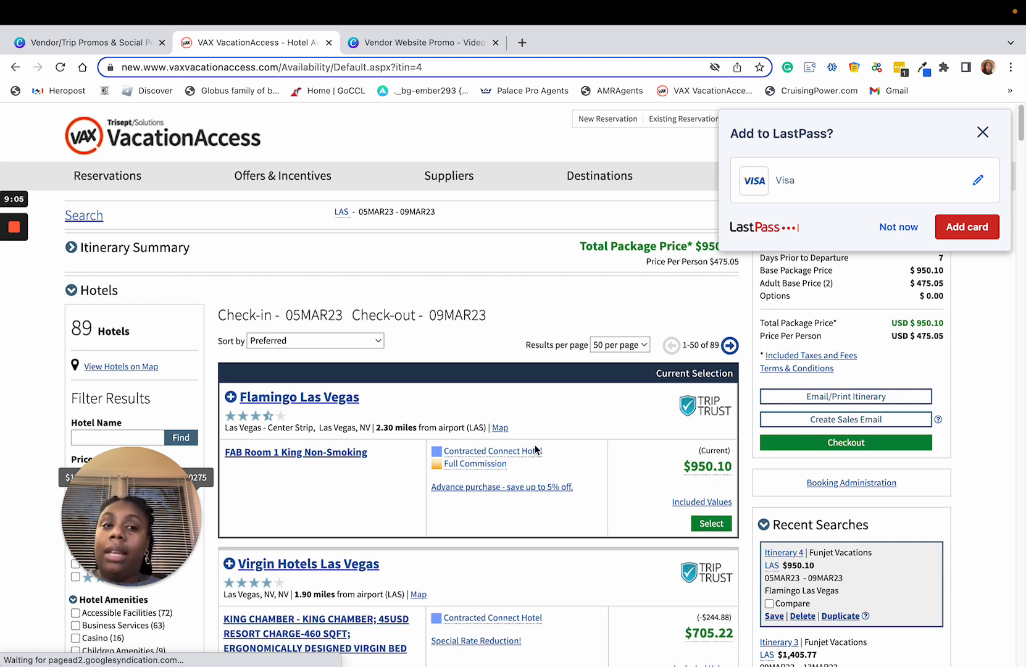
click(983, 133)
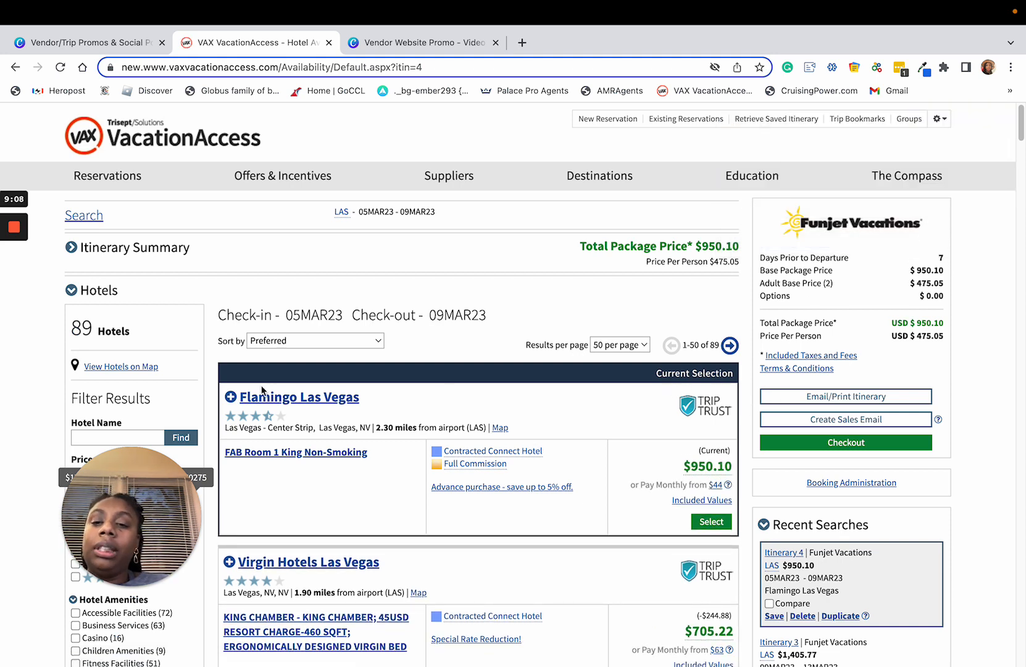
Step: Filter the hotel results by name to MGM Grand Hotel & Casino
scroll(247, 391, down, 2)
click(117, 340)
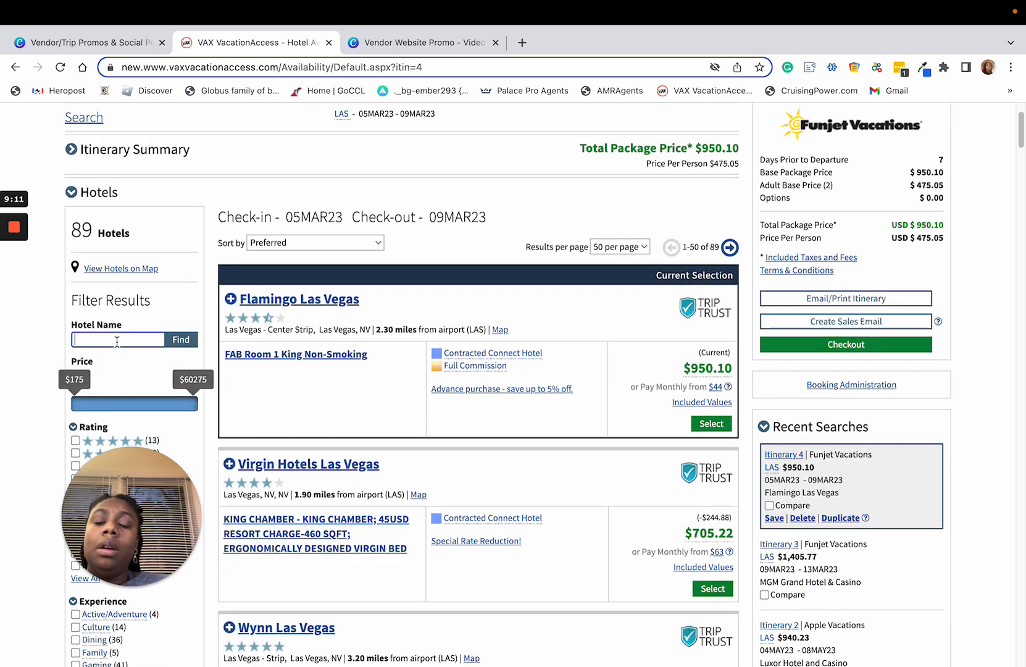
text(mgm)
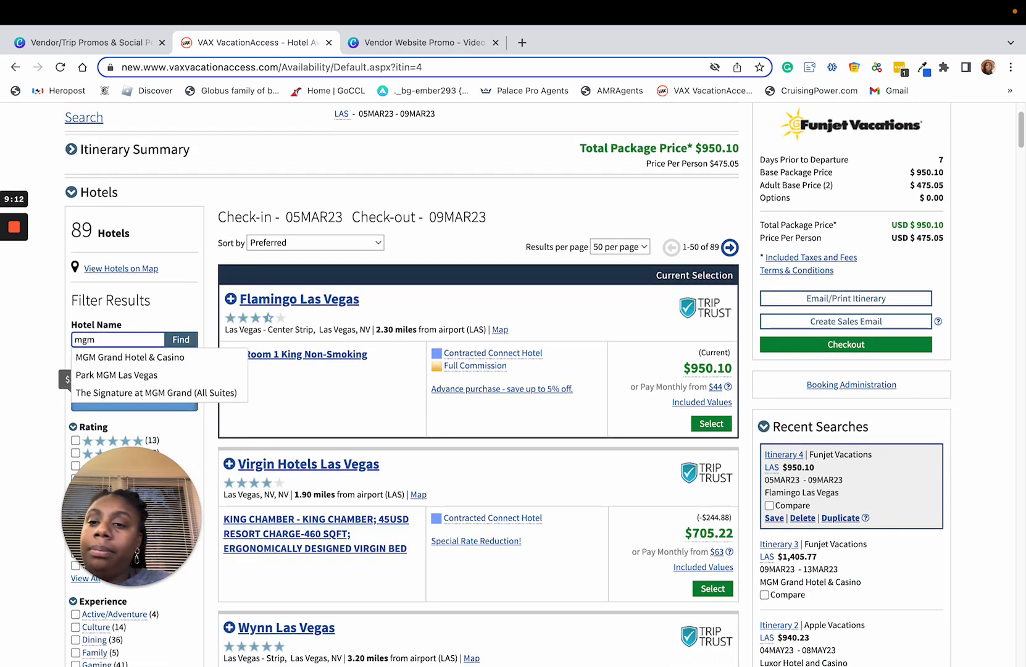
click(124, 357)
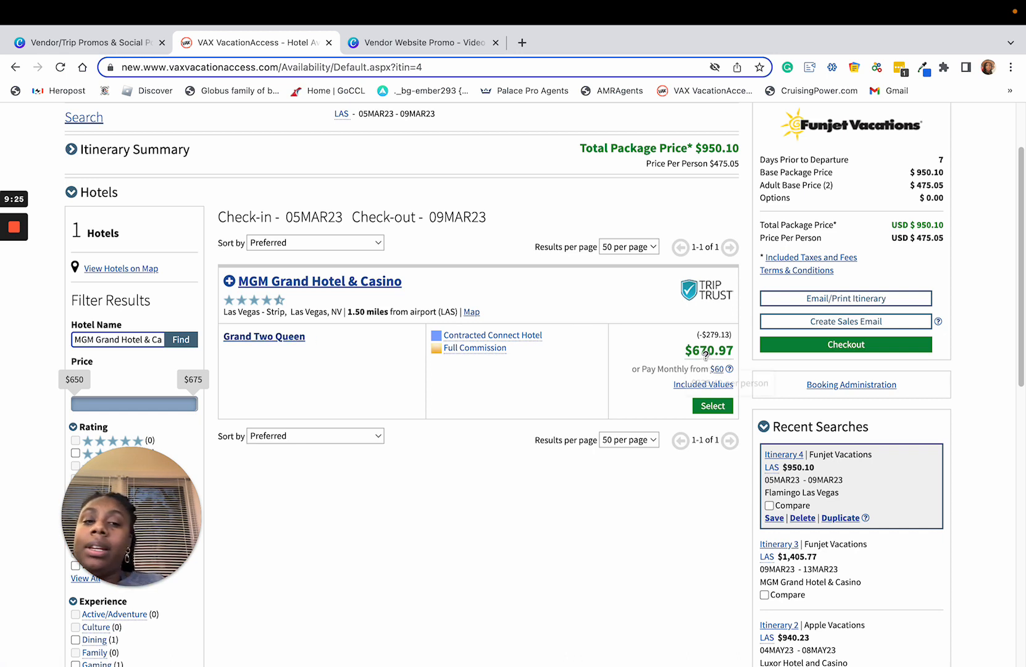
Step: Select the MGM Grand Hotel & Casino Grand Two Queen room for the itinerary in place of the current hotel
click(711, 406)
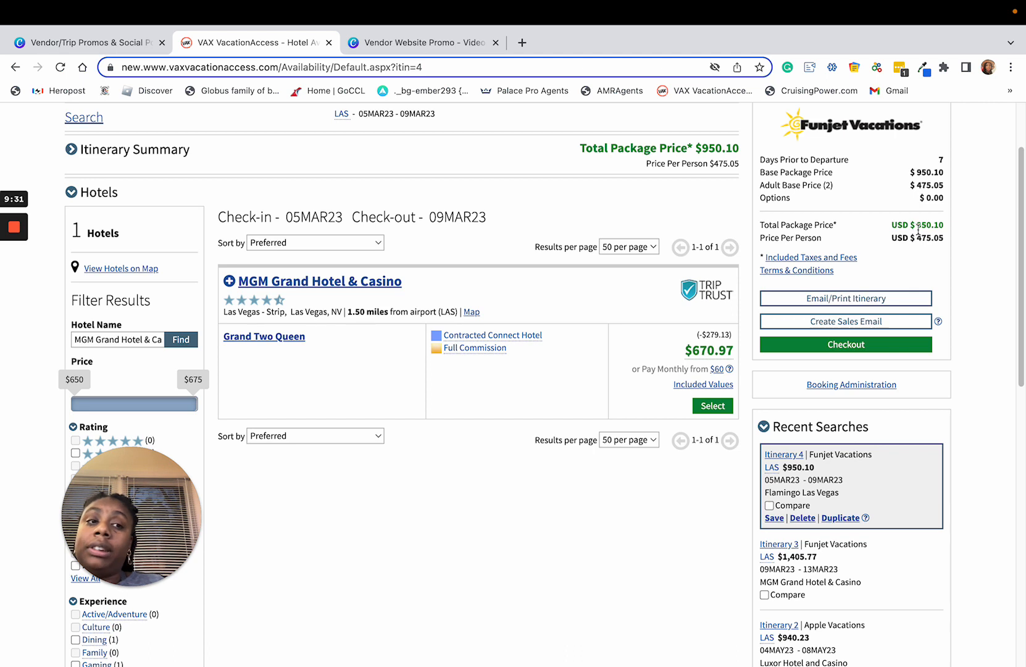
drag(916, 221, 937, 221)
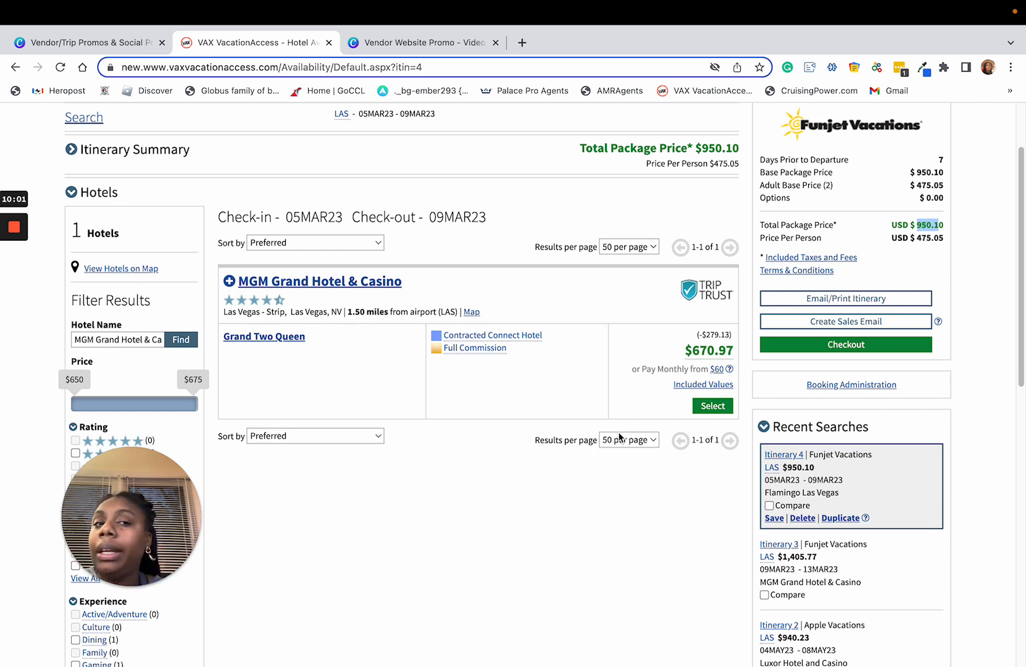
click(712, 405)
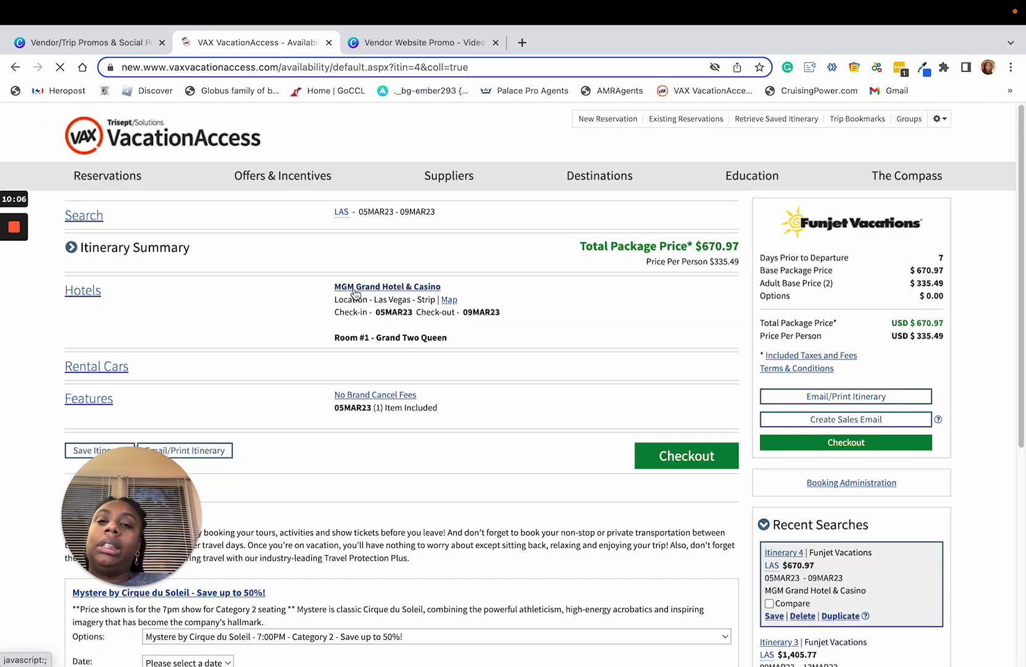
mouse_move(450, 163)
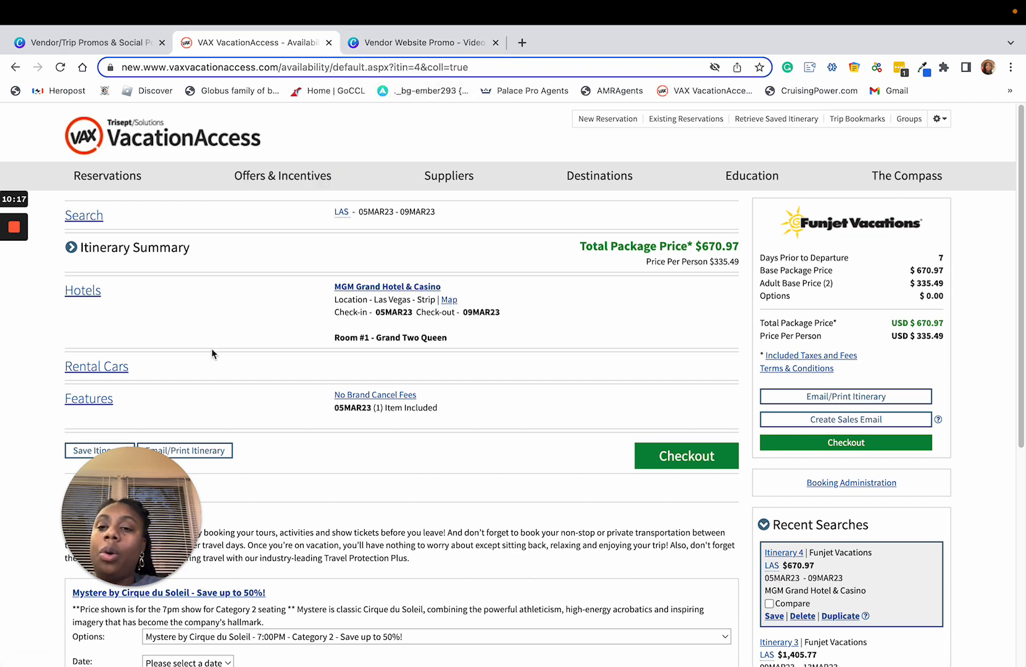
Step: Open the itinerary's add-on features and look through the shows, hotel transfer and travel protection options with their prices
drag(191, 513, 988, 512)
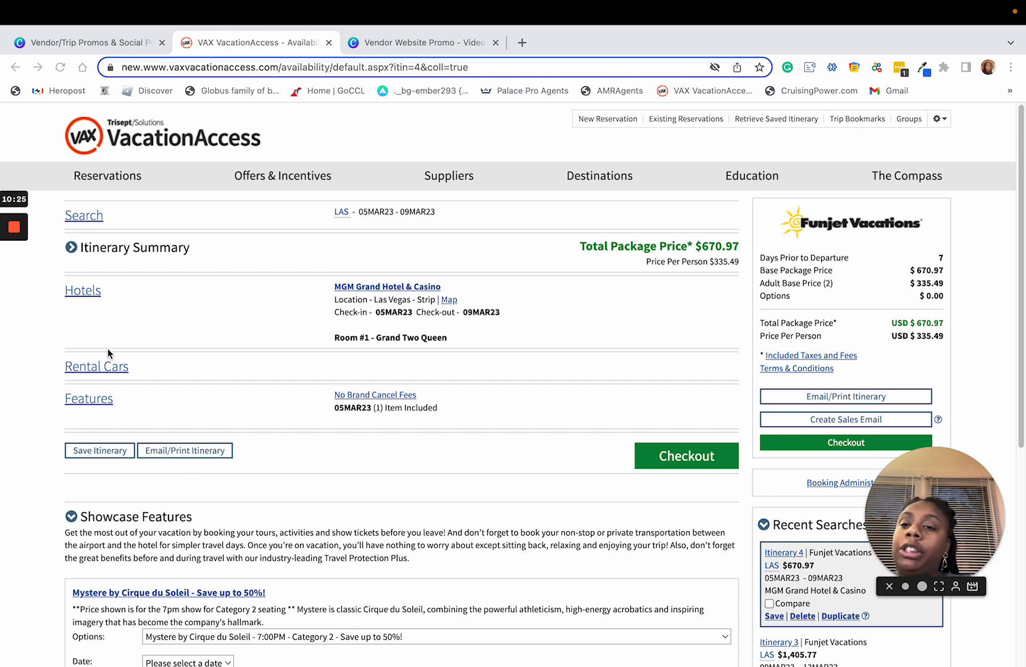
click(103, 402)
click(104, 405)
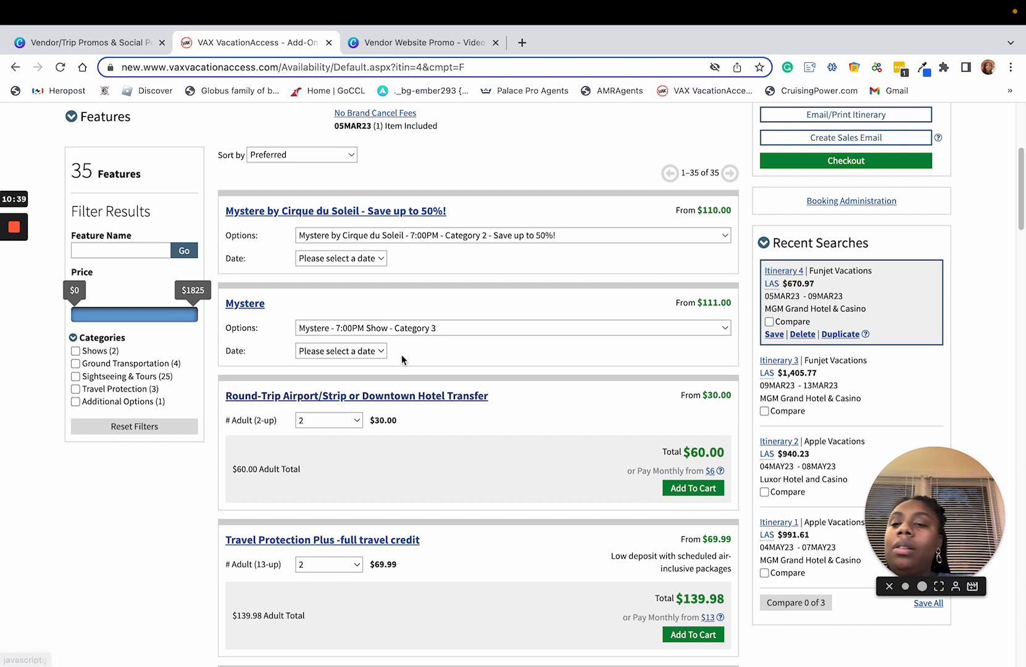
scroll(424, 367, down, 1)
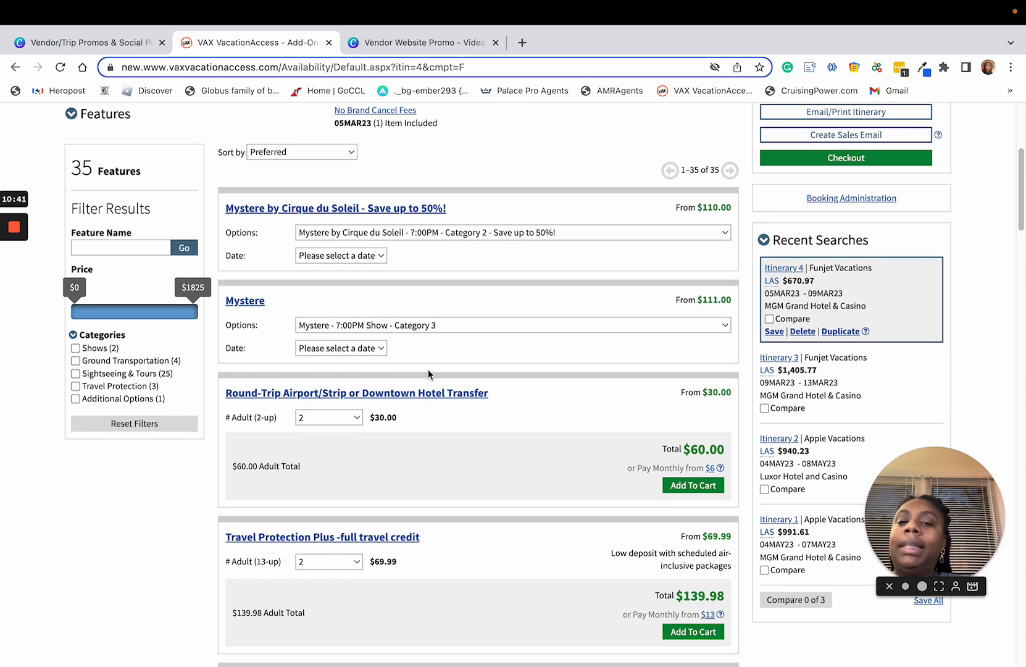
scroll(430, 376, down, 1)
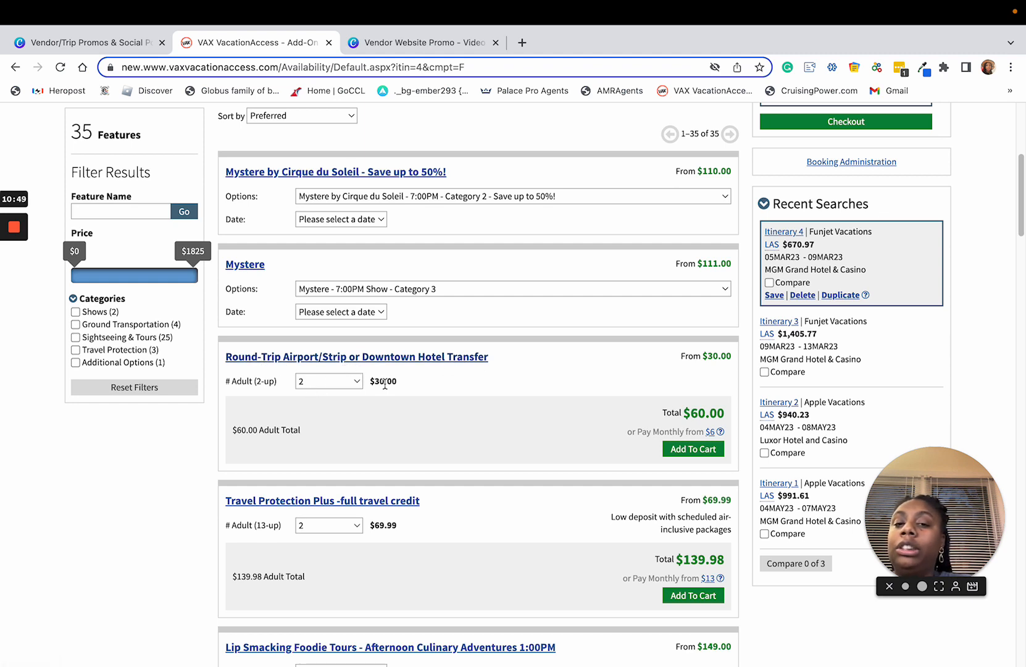
Step: Add the Round-Trip Airport/Strip or Downtown Hotel Transfer for 2 adults to the package and review the Travel Protection Plus options
click(694, 449)
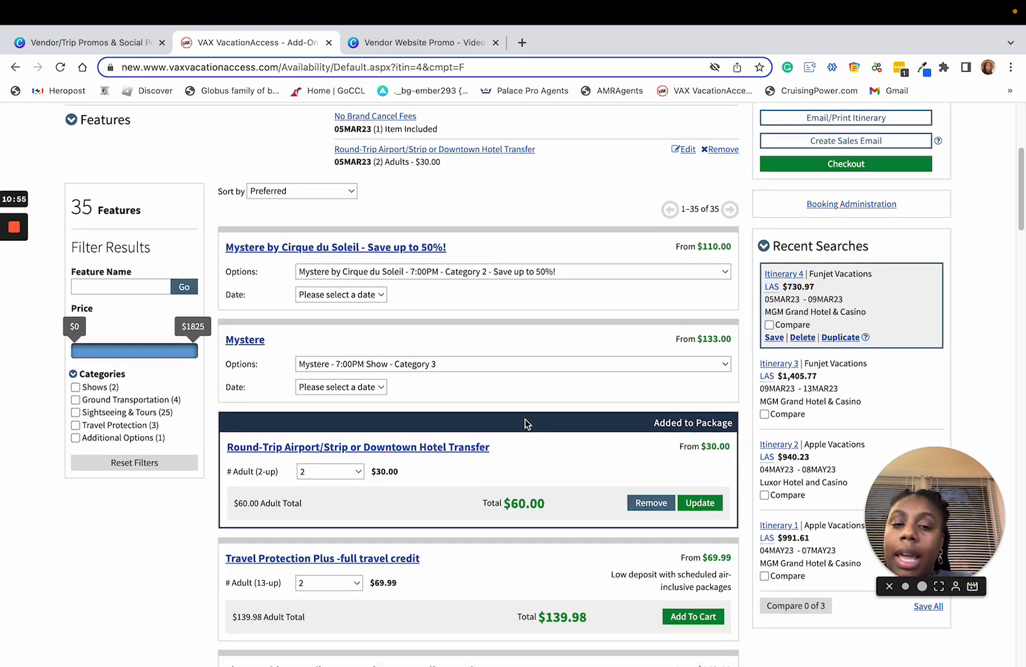
scroll(414, 423, down, 5)
scroll(414, 417, down, 1)
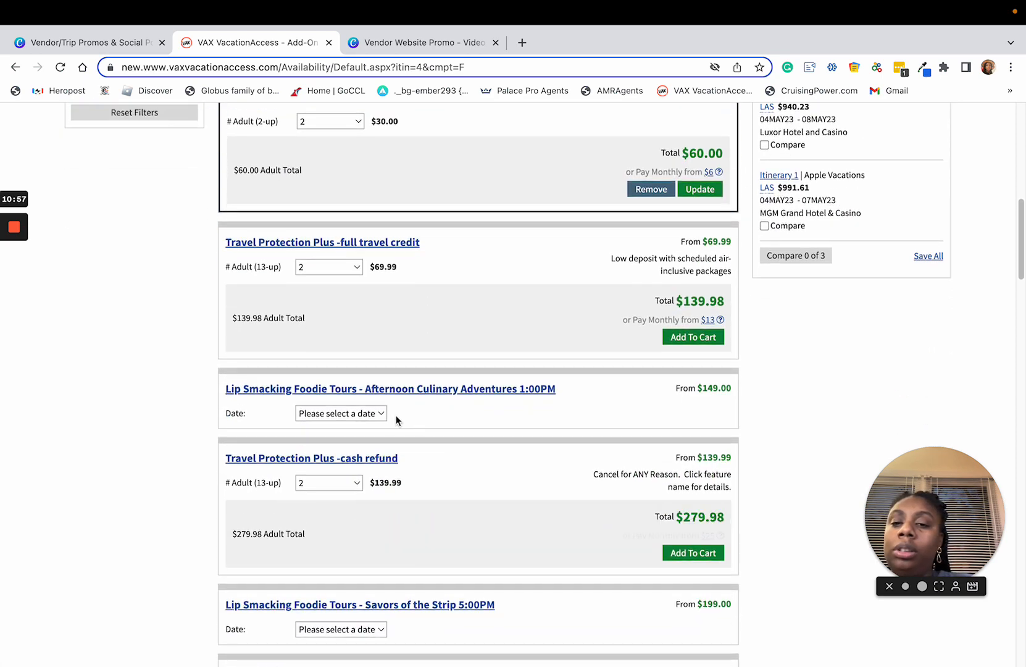
scroll(478, 383, down, 2)
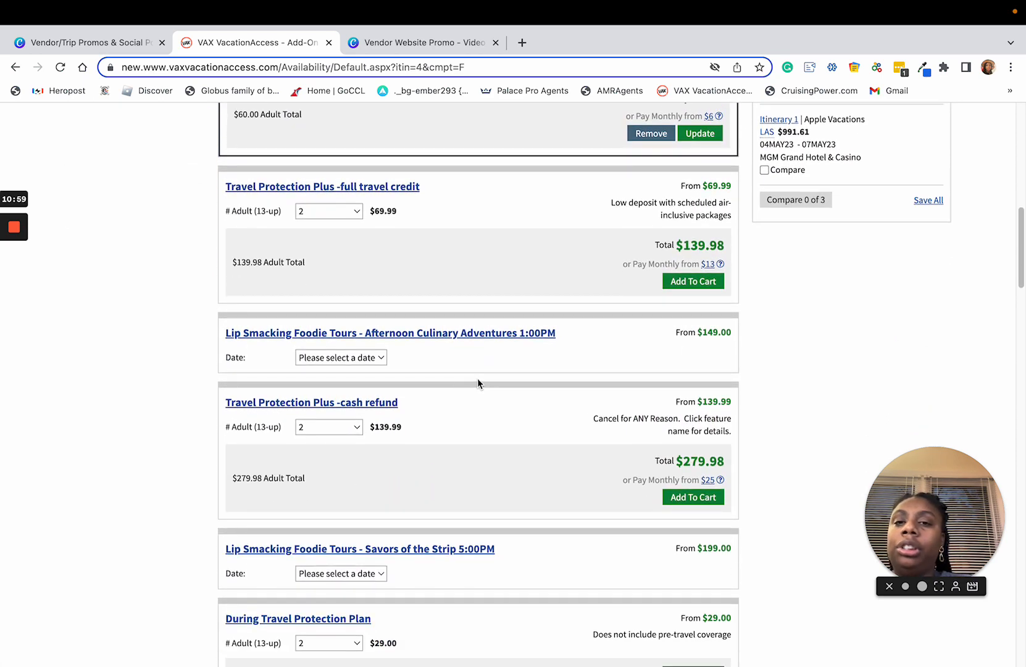
scroll(321, 199, up, 3)
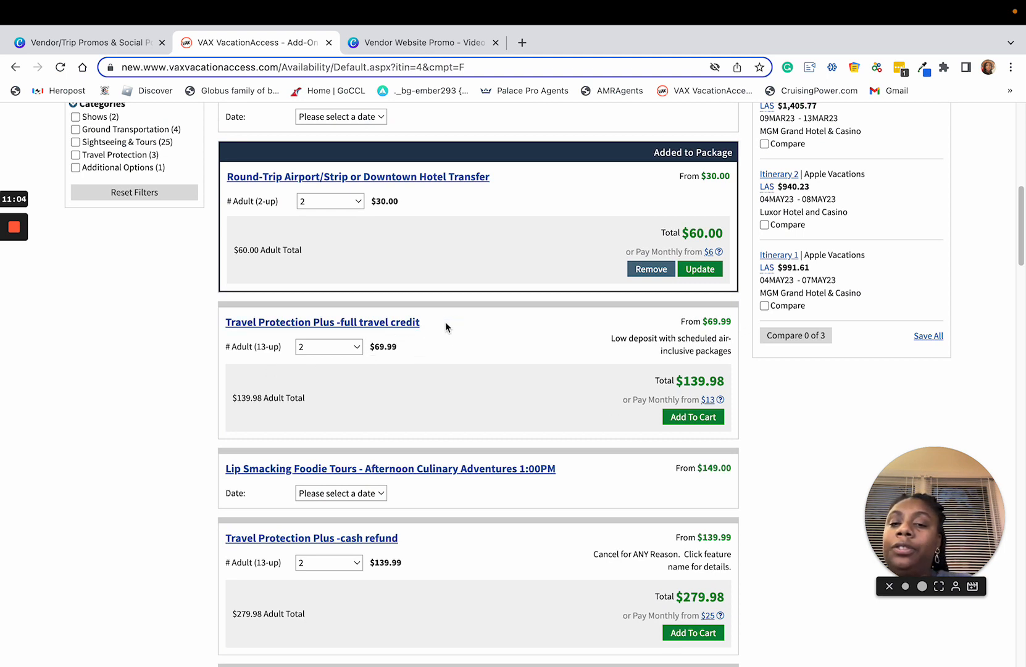
drag(445, 322, 442, 373)
click(387, 344)
drag(383, 346, 372, 347)
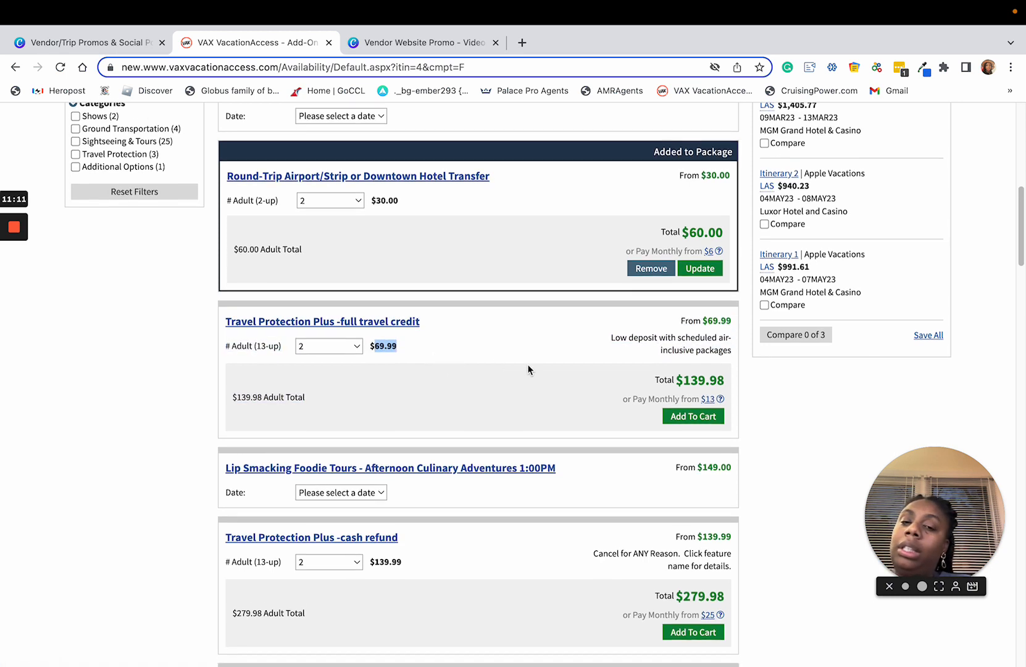
Step: Set the date of the Lip Smacking Foodie Tours - Afternoon Culinary Adventures 1:00PM add-on to March 6
scroll(527, 370, down, 2)
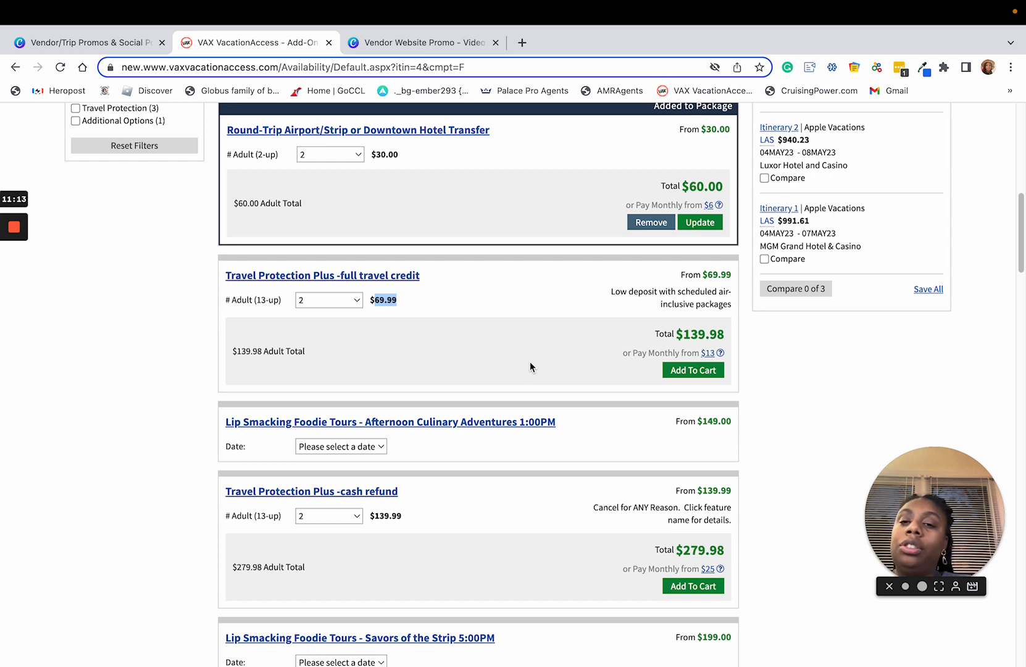
scroll(531, 366, down, 4)
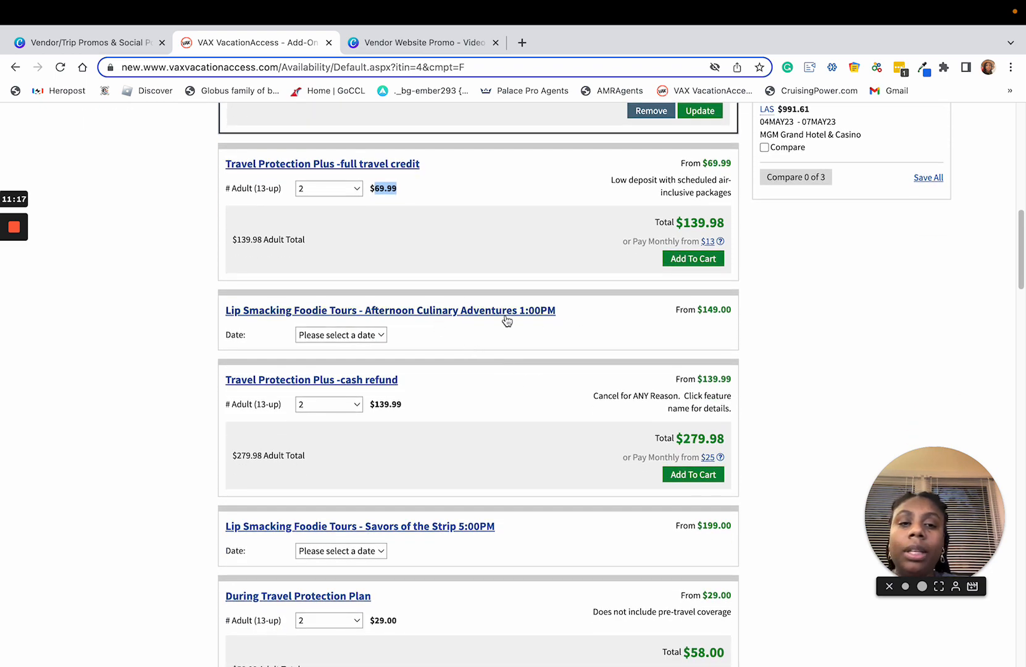
scroll(453, 323, down, 1)
scroll(452, 326, down, 2)
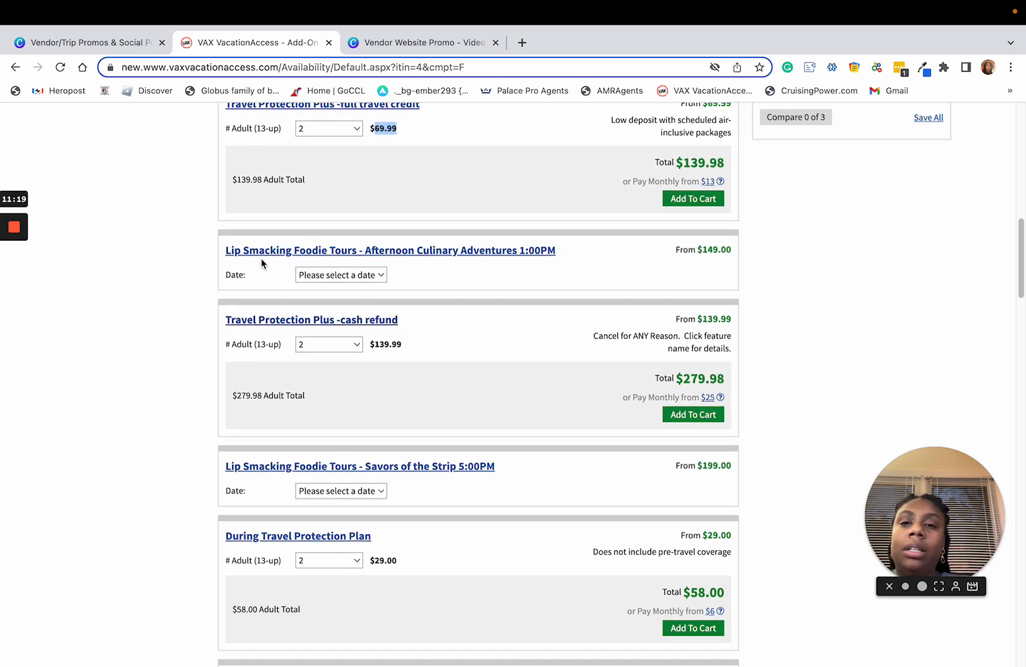
click(358, 278)
click(368, 305)
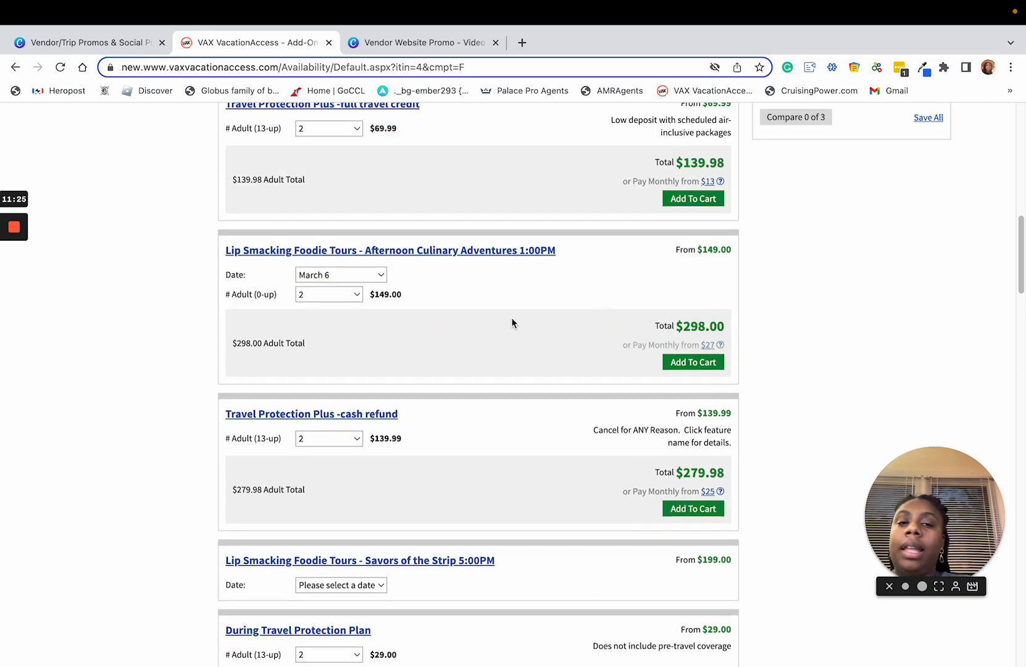
Step: Look through the remaining add-on features, including travel protection, SUV and limousine transfers, foodie tours and Pink Jeep tours, with their prices
scroll(572, 334, down, 2)
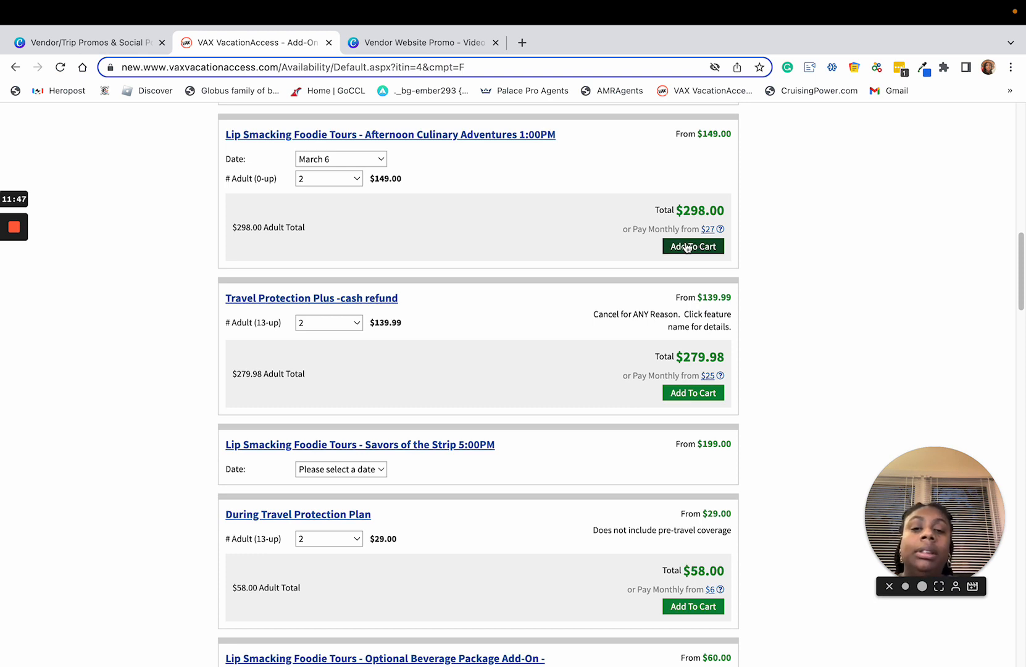
scroll(549, 263, down, 1)
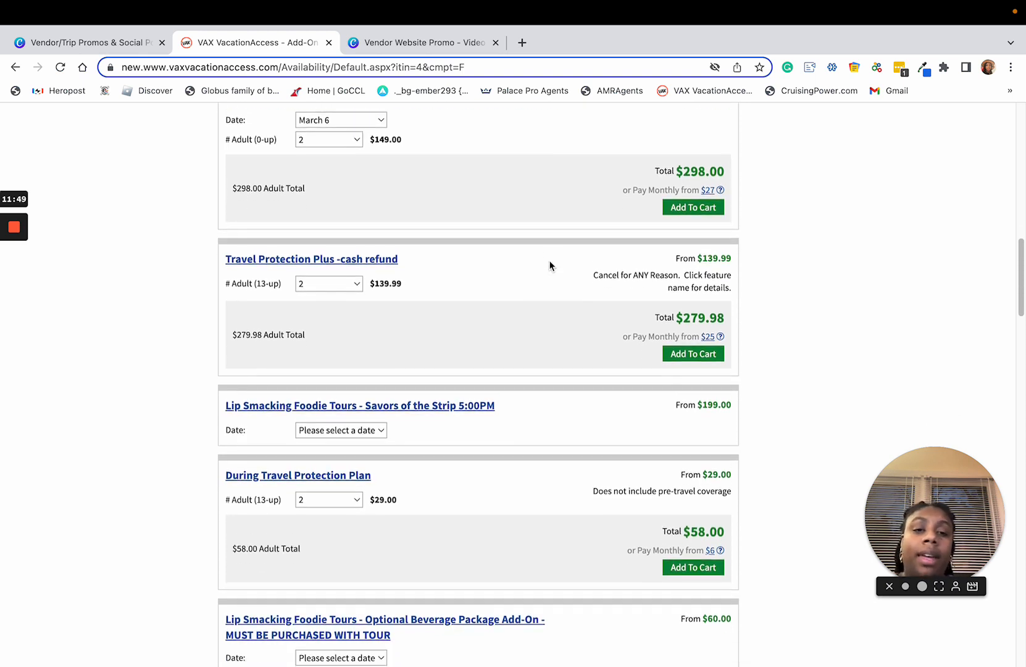
scroll(549, 266, down, 3)
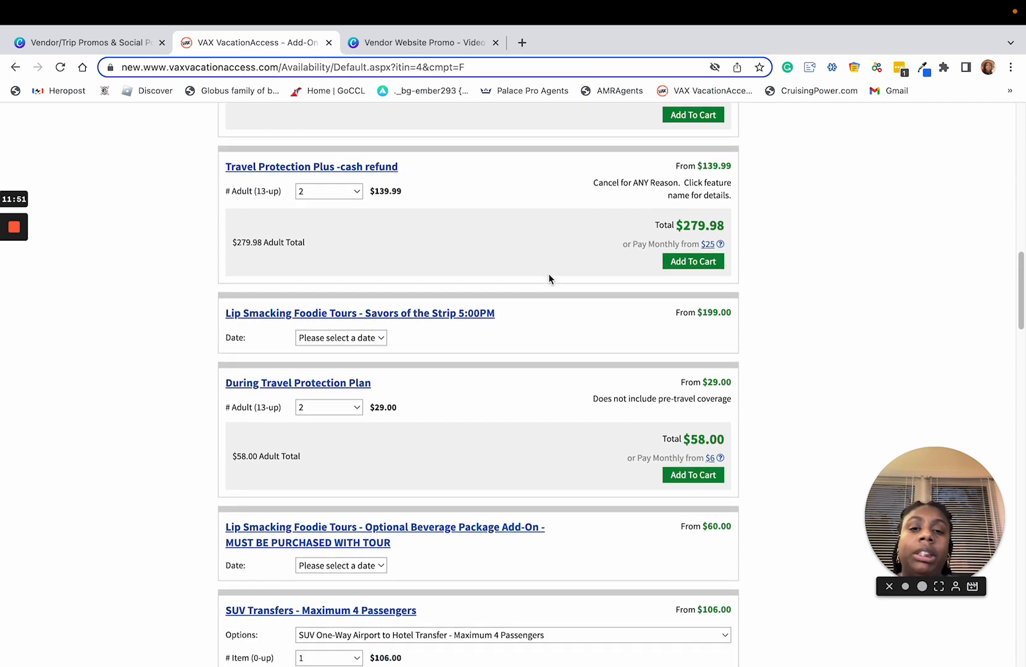
scroll(548, 279, down, 10)
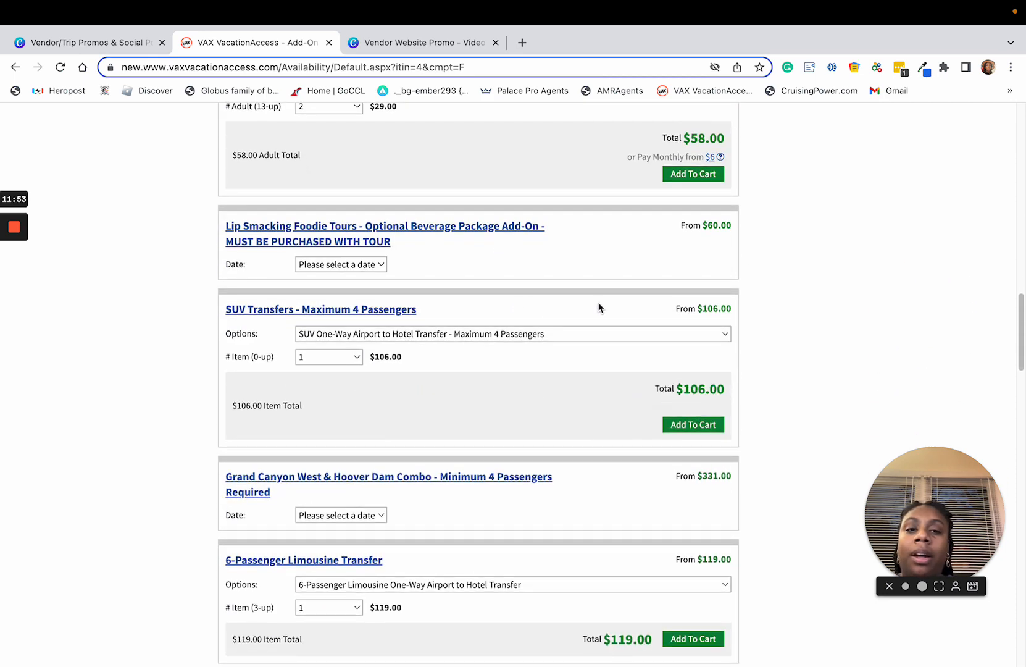
scroll(628, 300, down, 6)
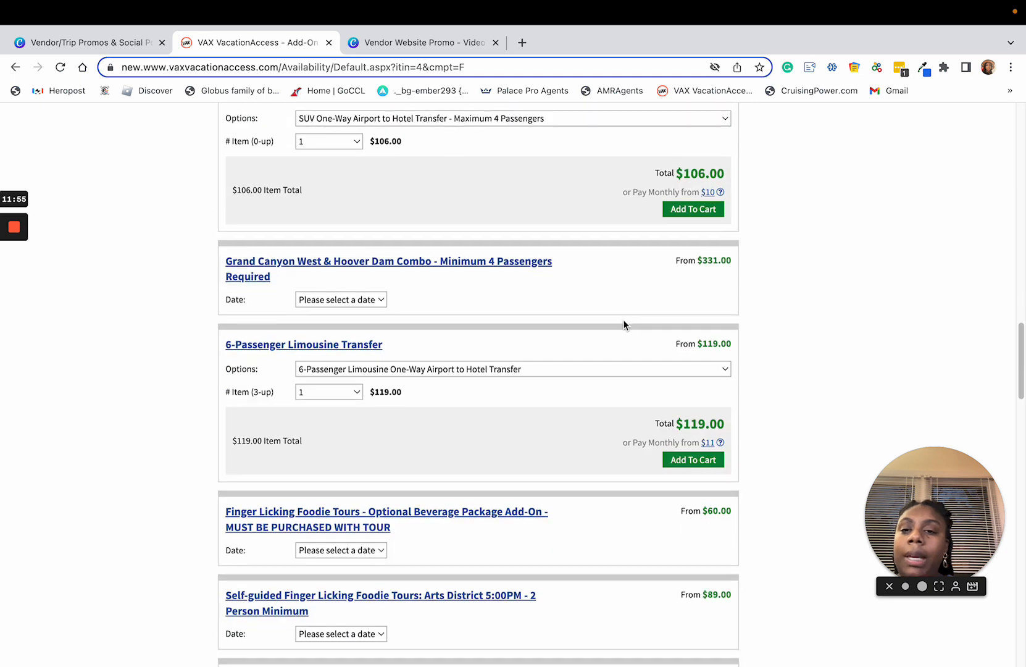
scroll(444, 346, down, 4)
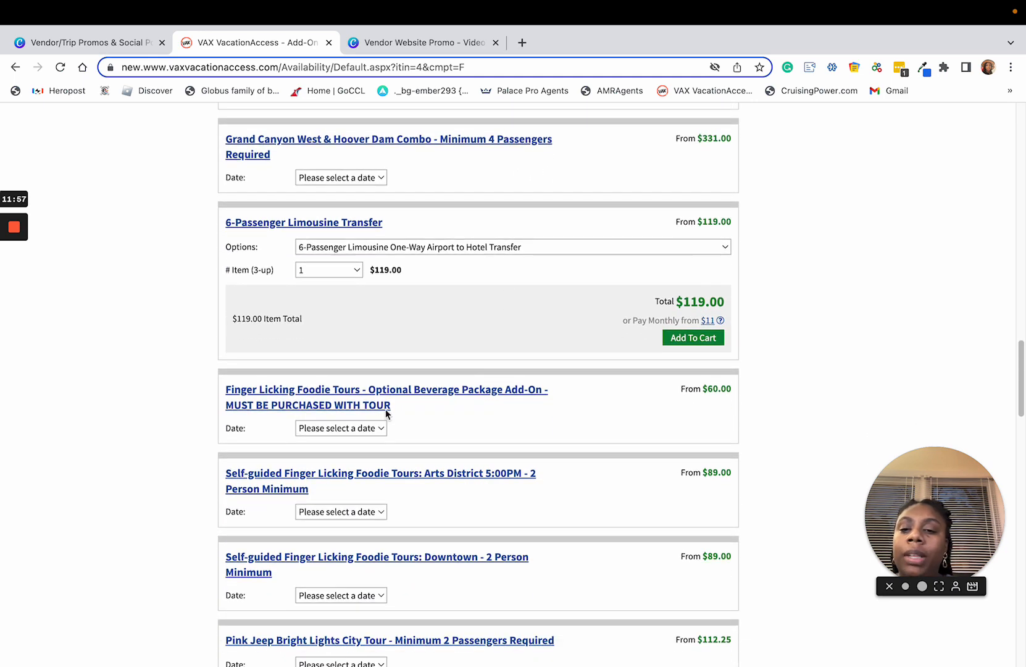
scroll(494, 405, down, 1)
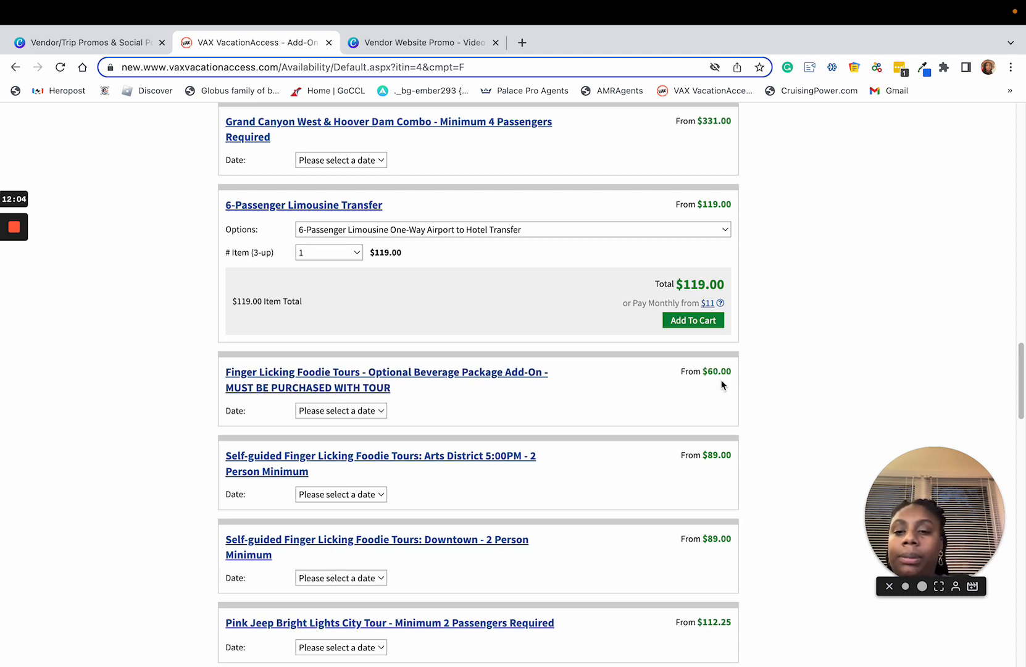
scroll(434, 475, down, 1)
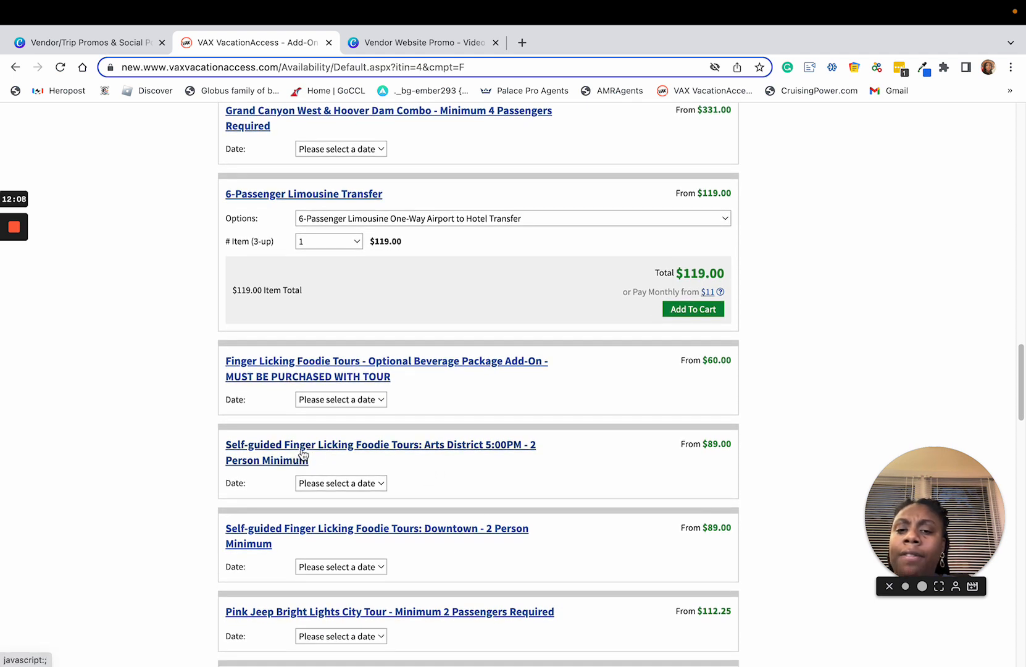
scroll(492, 451, down, 1)
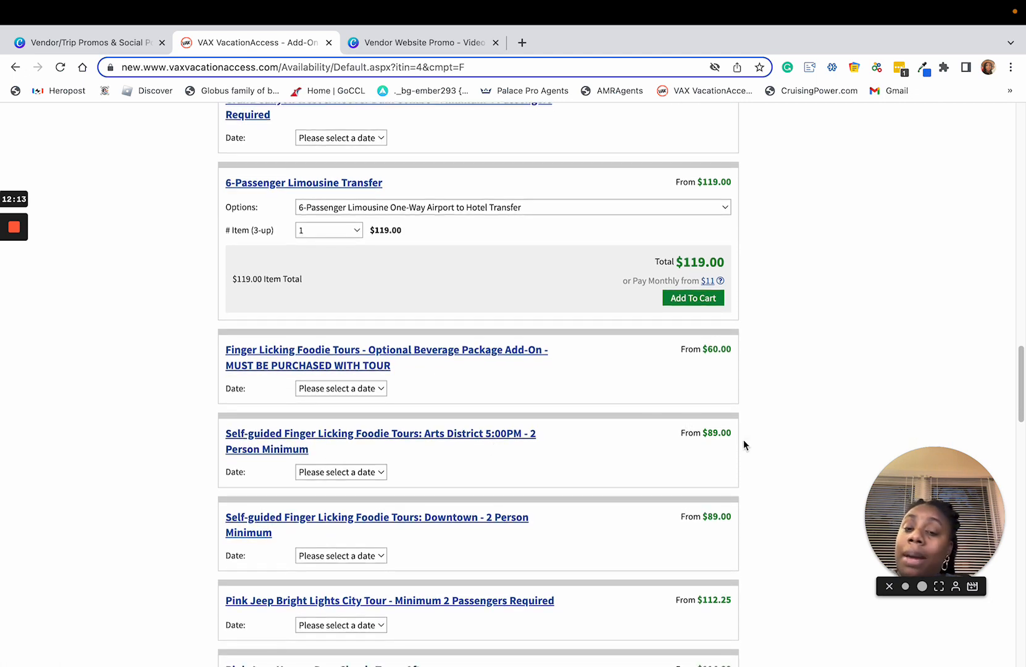
scroll(729, 438, down, 3)
scroll(719, 440, down, 5)
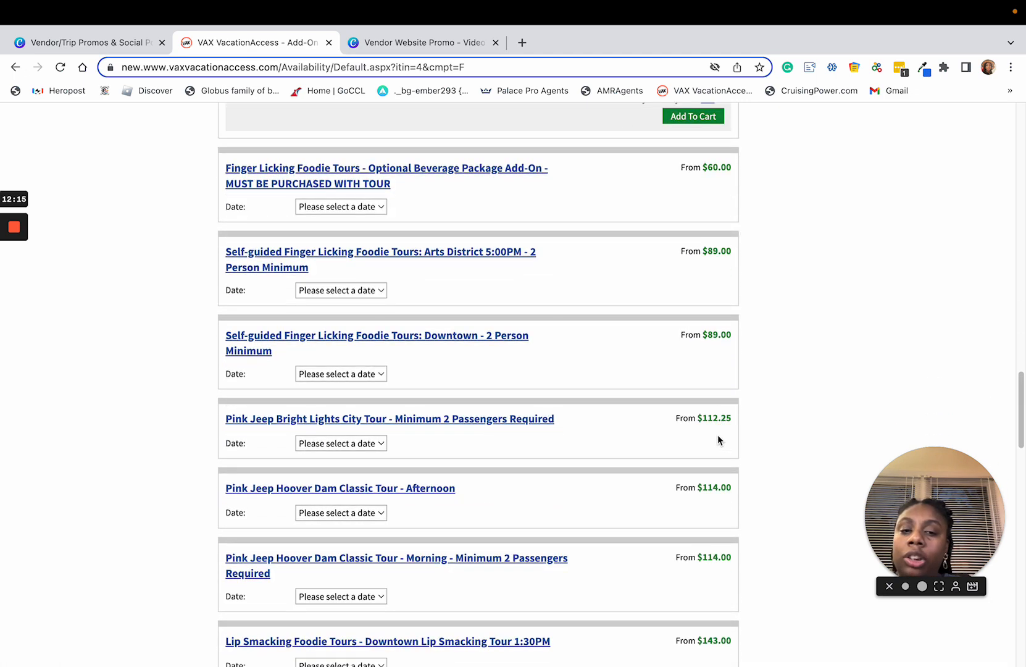
scroll(711, 442, down, 7)
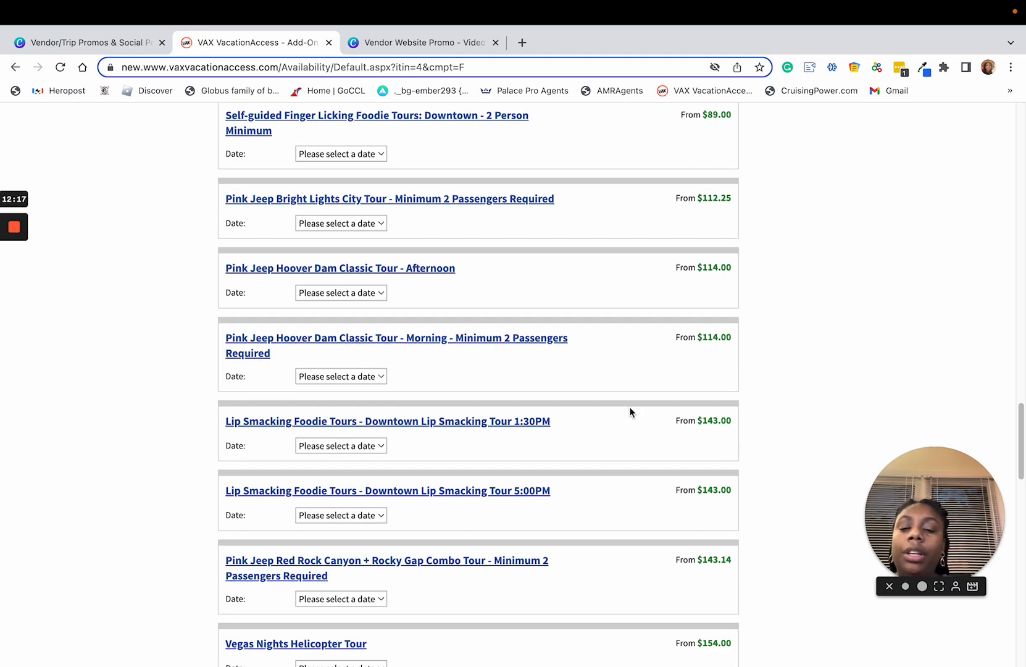
Step: Add the Afternoon Culinary Adventures 1:00PM tour for 2 adults to the package and check the updated total package price
scroll(632, 409, up, 20)
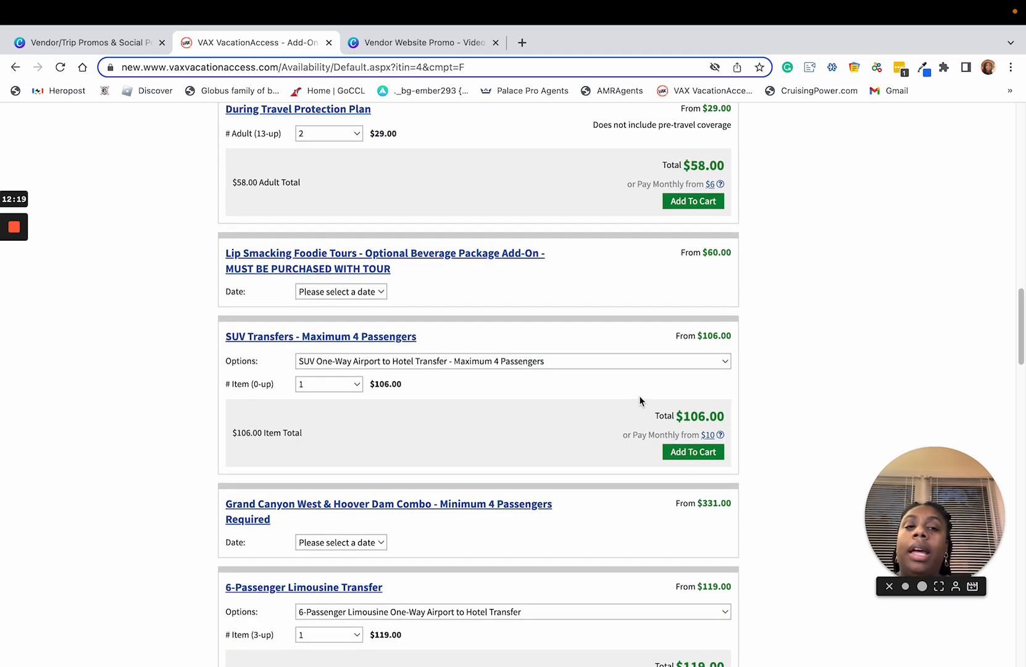
scroll(648, 398, up, 10)
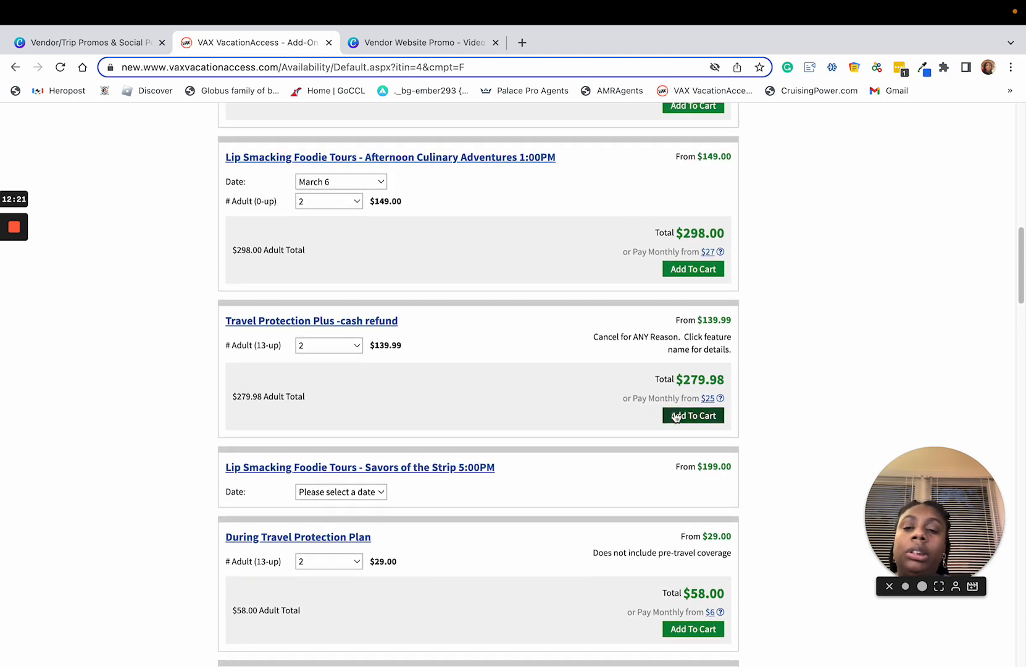
scroll(565, 331, up, 1)
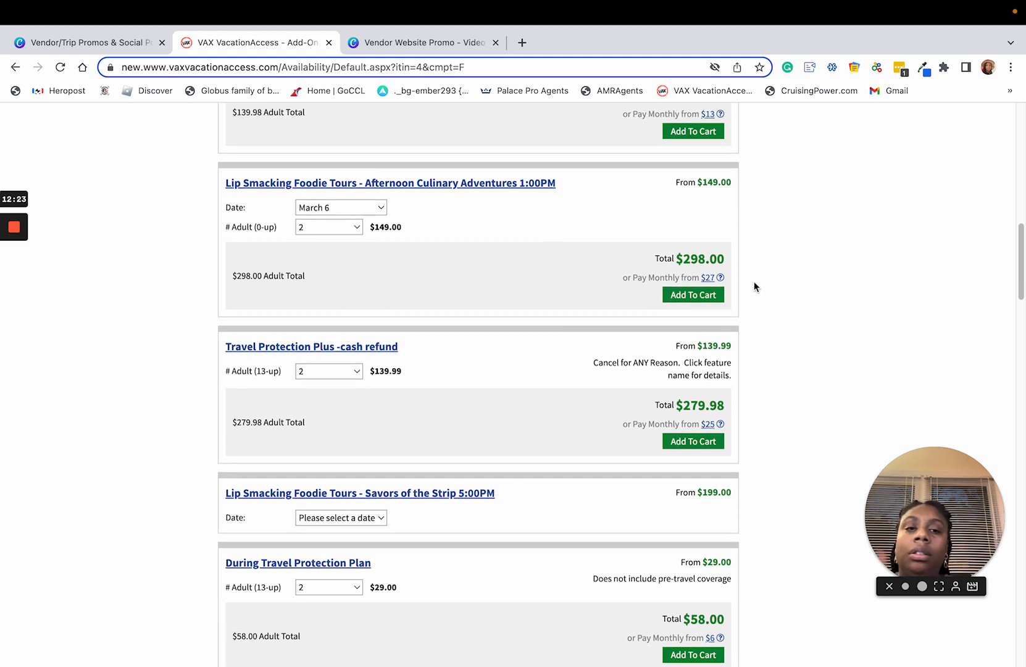
click(699, 296)
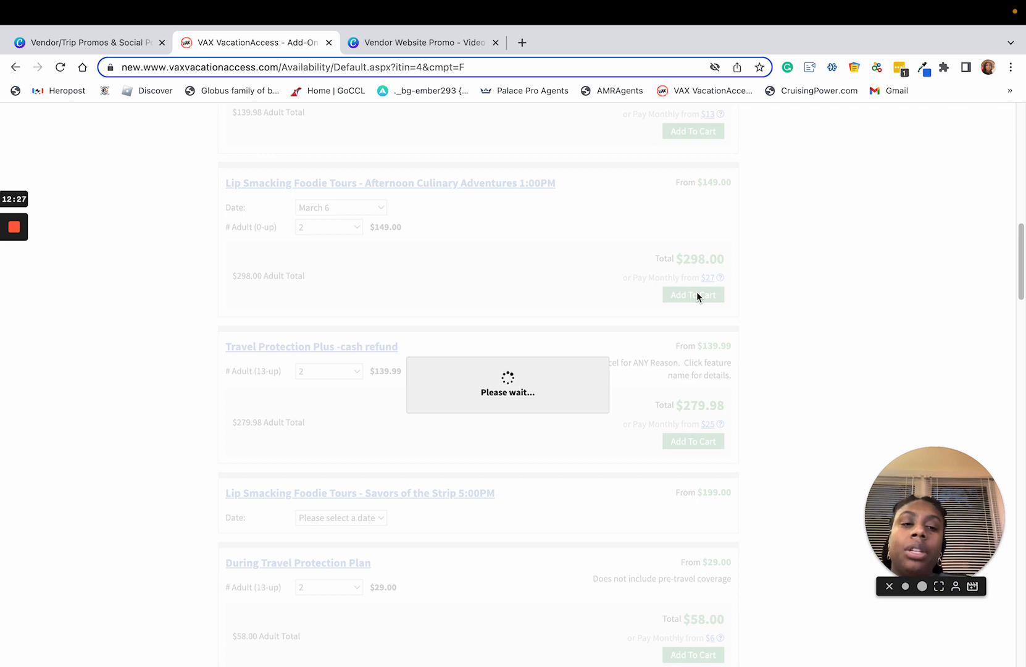
scroll(918, 243, up, 5)
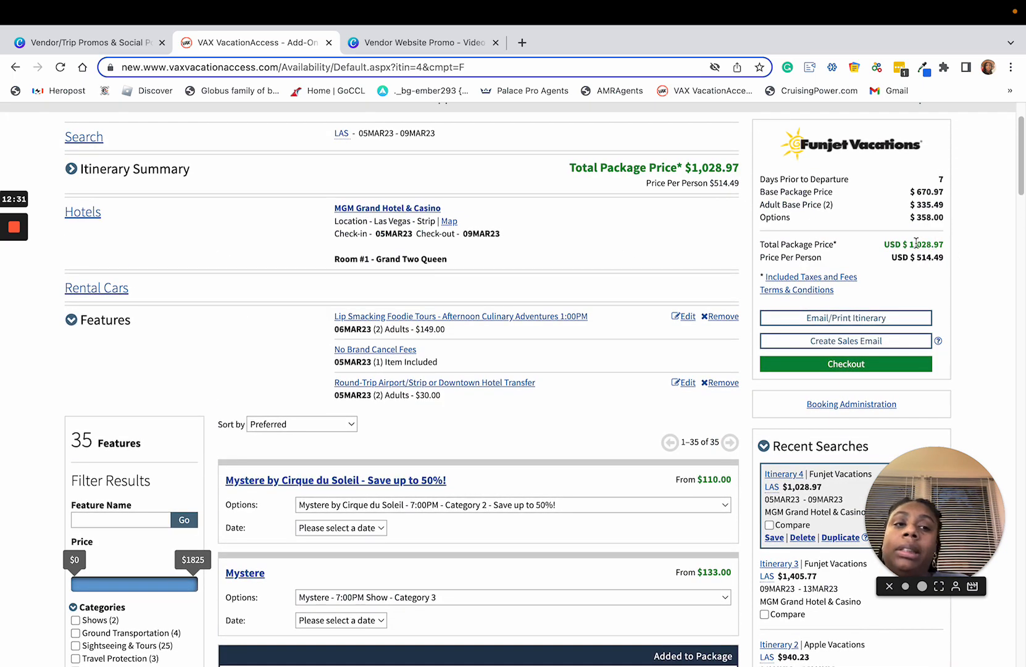
drag(913, 243, 943, 245)
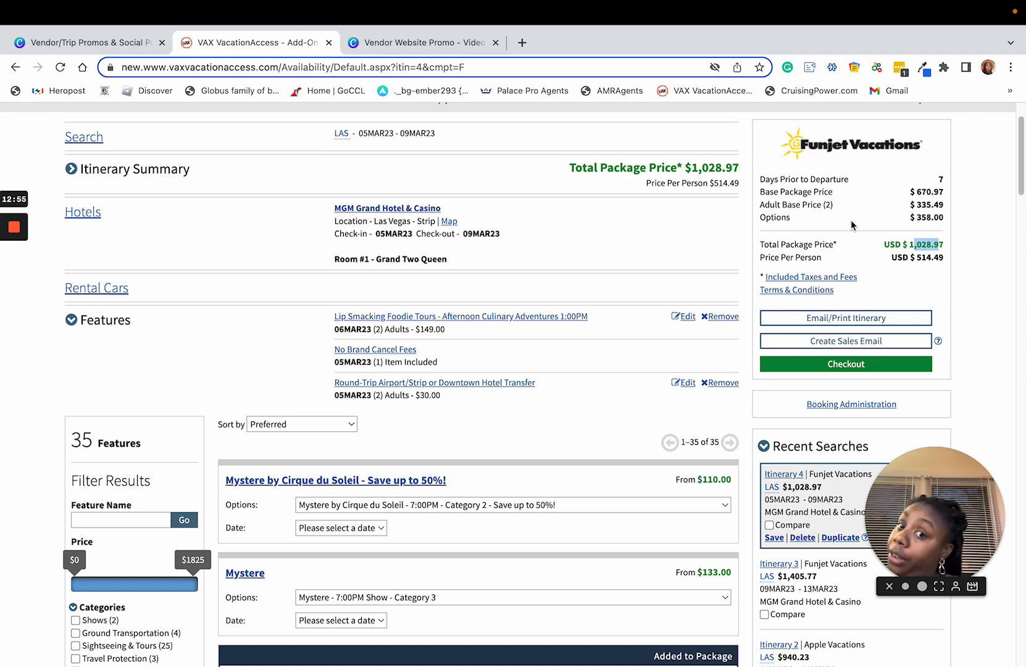
scroll(864, 271, down, 1)
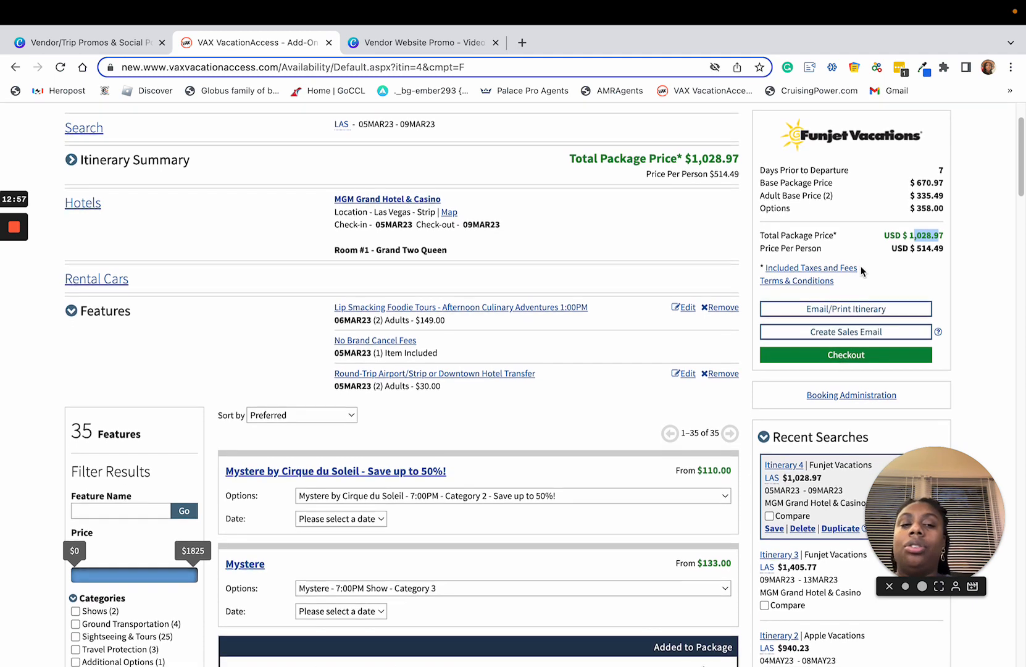
click(918, 272)
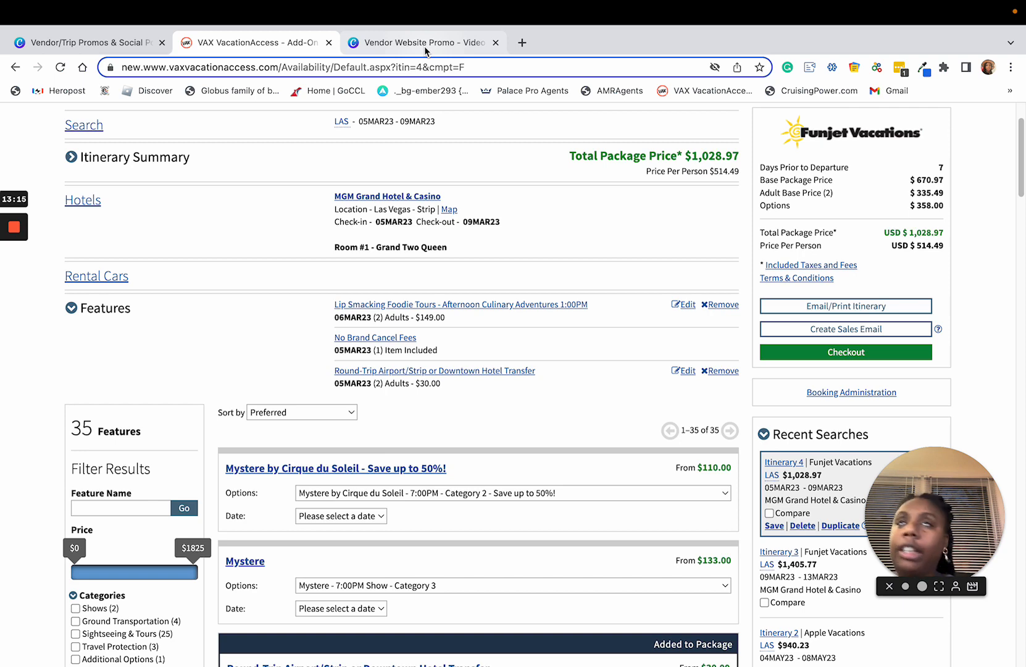
Step: Switch to the Vendor Website Promo - Video design in Canva and review the Vegas travel deal layout and details
click(425, 43)
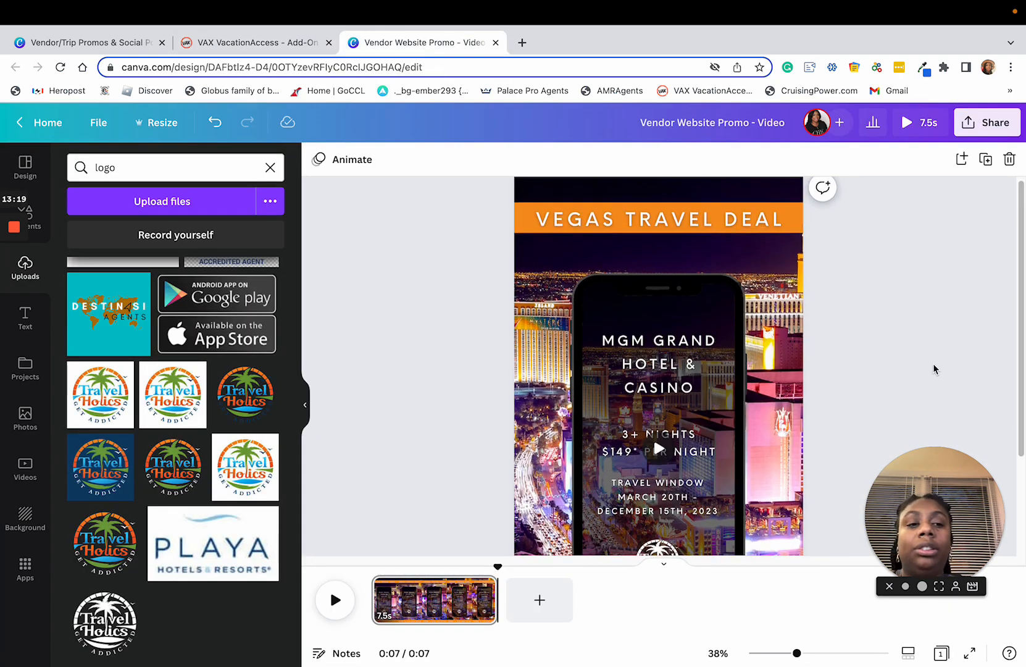
scroll(901, 383, down, 3)
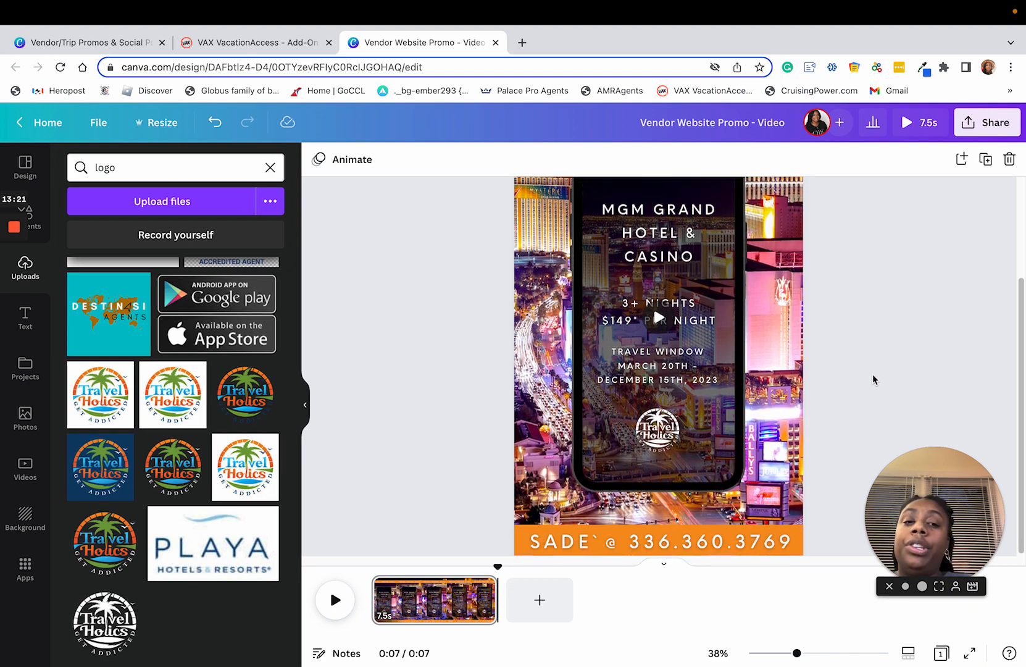
scroll(873, 369, up, 3)
scroll(873, 368, down, 3)
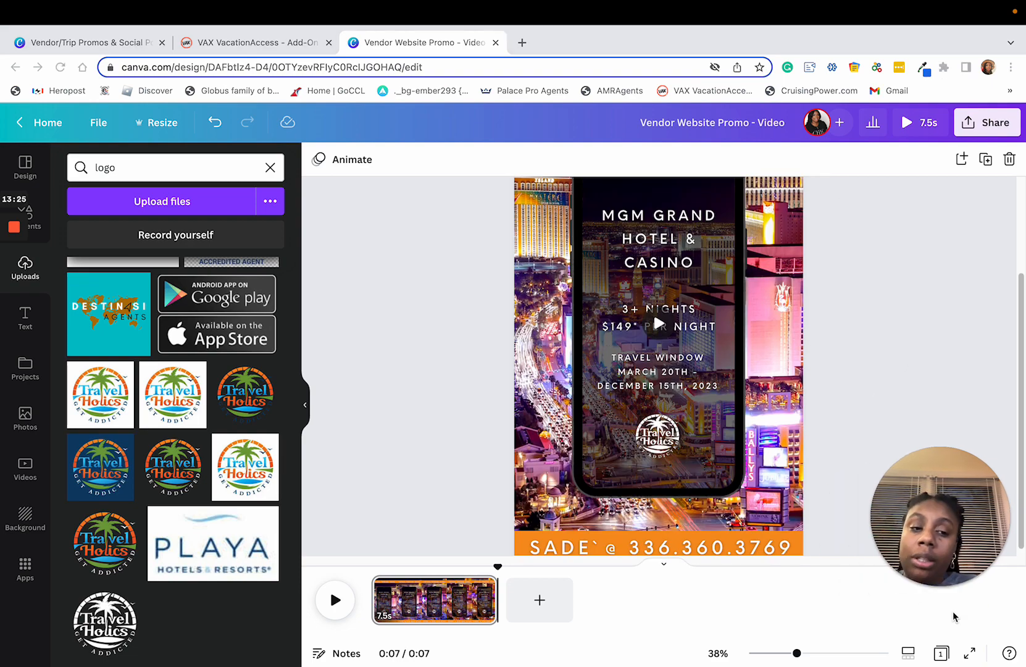
scroll(907, 336, up, 3)
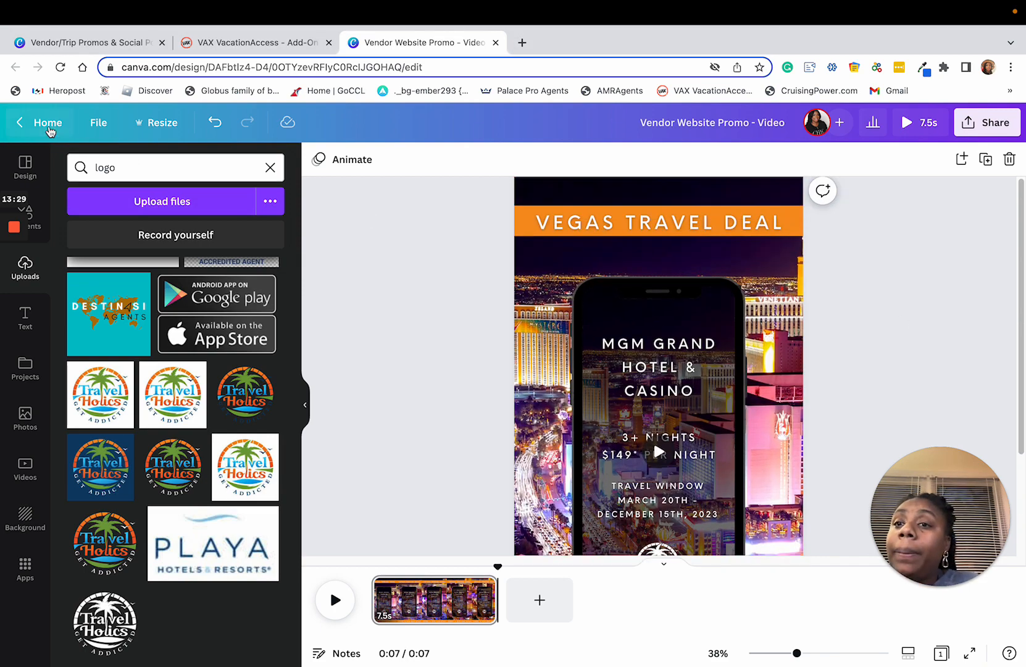
Step: Open the Canva home page in a separate browser tab, keeping the promo design open
right_click(50, 128)
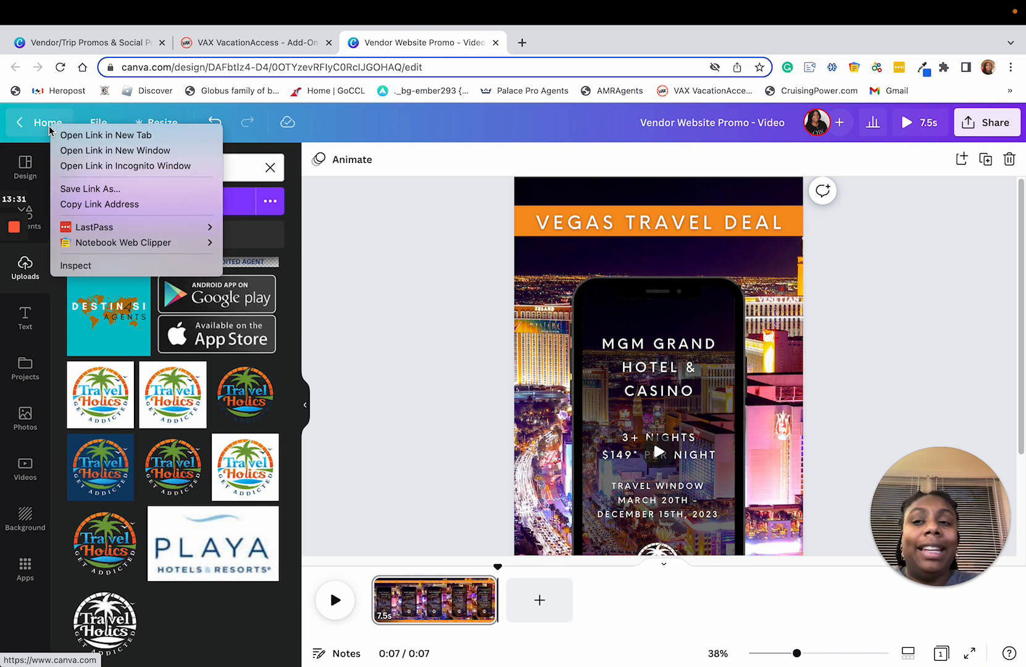
key(Escape)
right_click(50, 127)
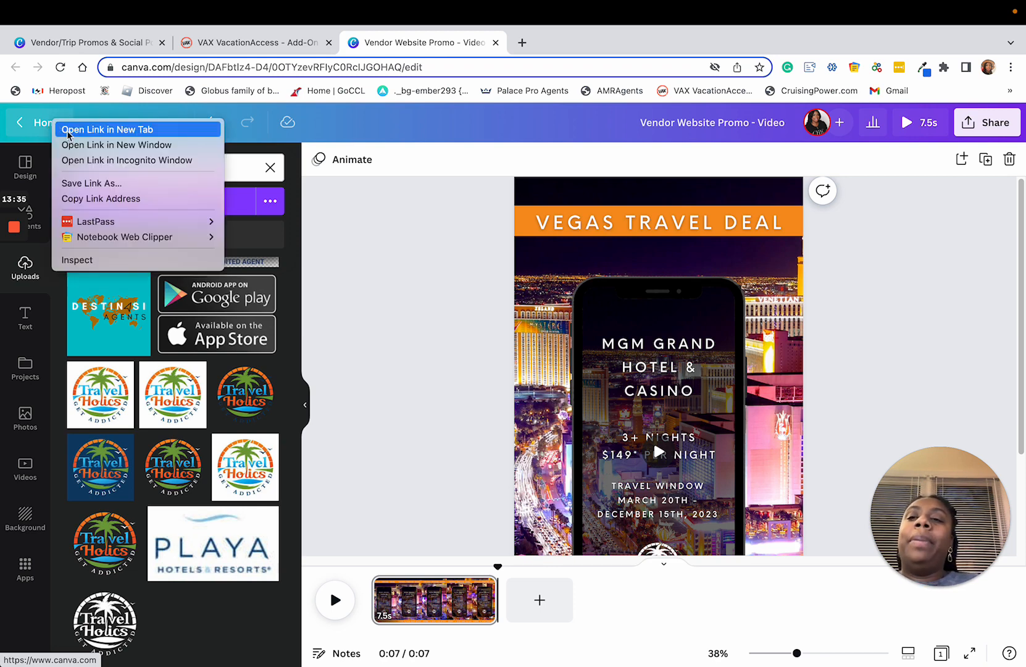
click(106, 129)
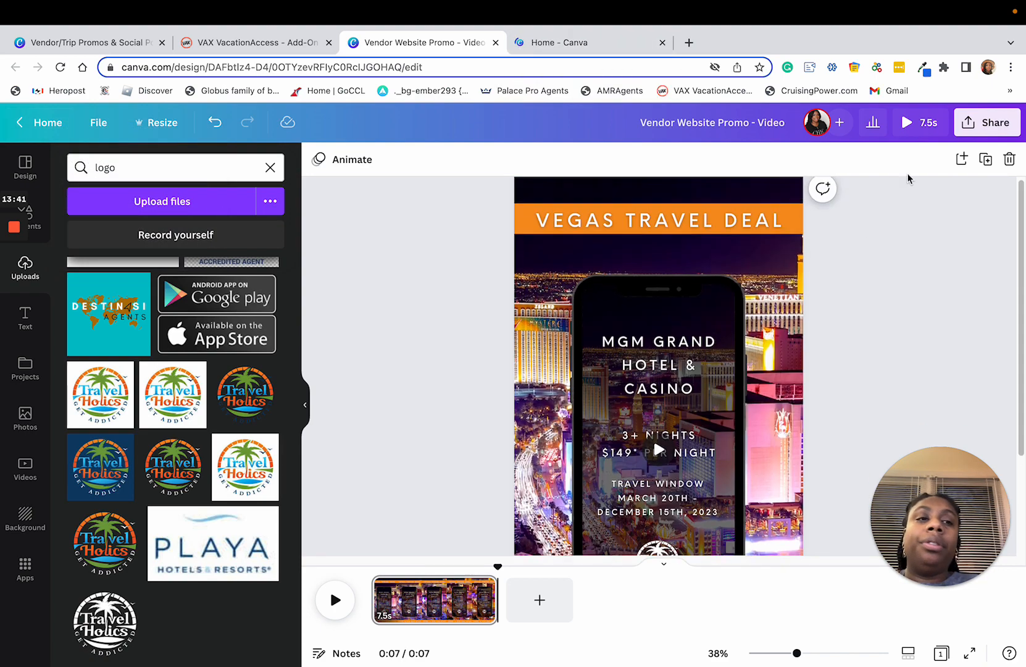
Step: Play a preview of the finished Vegas travel deal promo video
click(906, 127)
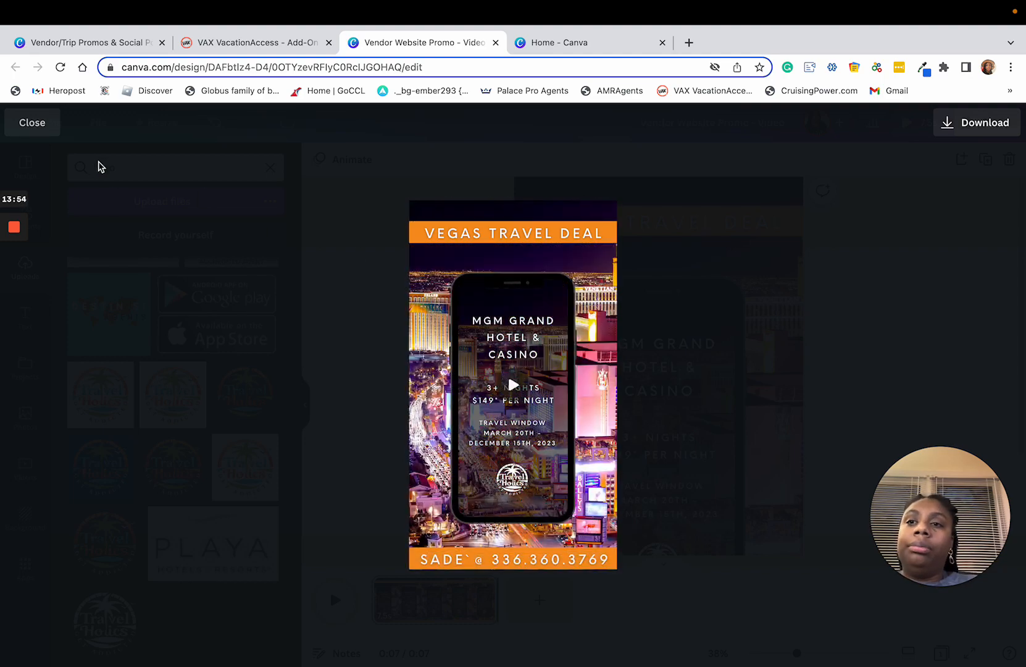
Step: Create a blank Mobile Video design from the video formats on the Canva home page
click(585, 42)
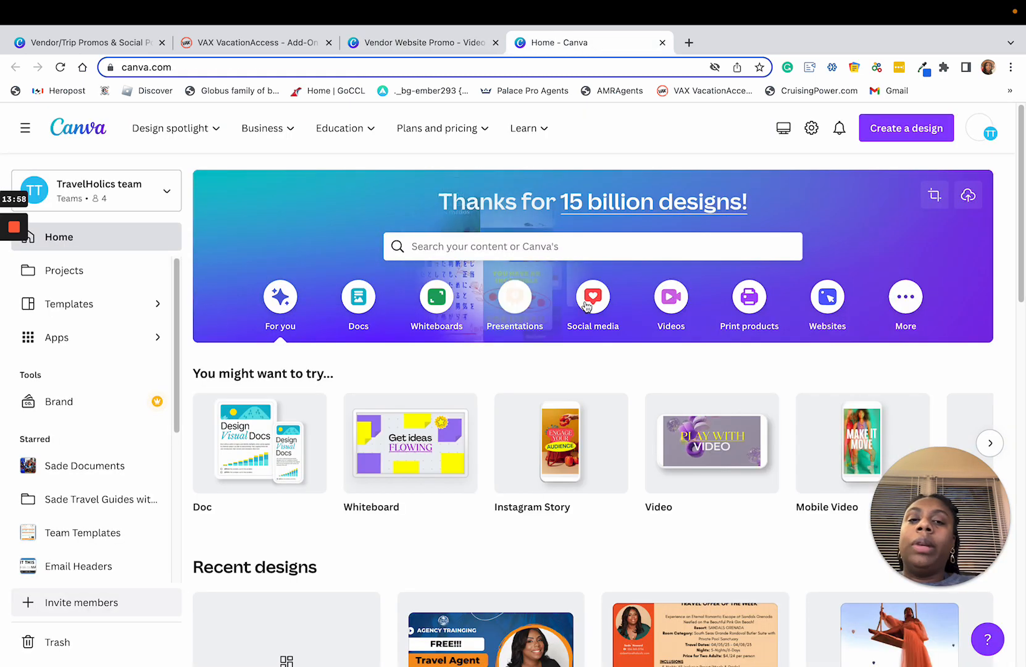
click(671, 297)
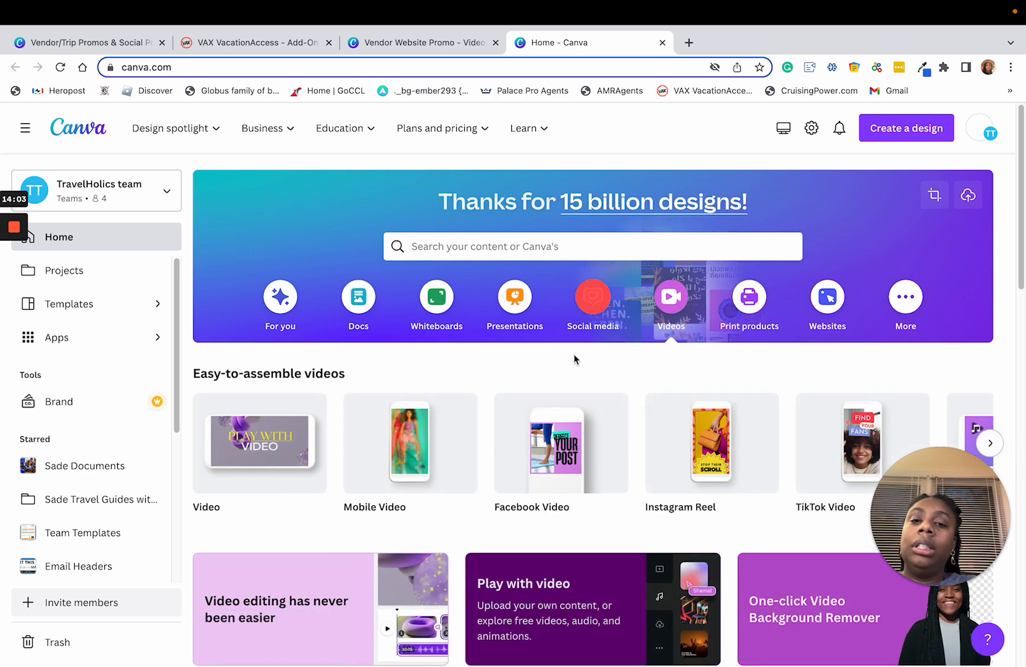
scroll(487, 432, down, 1)
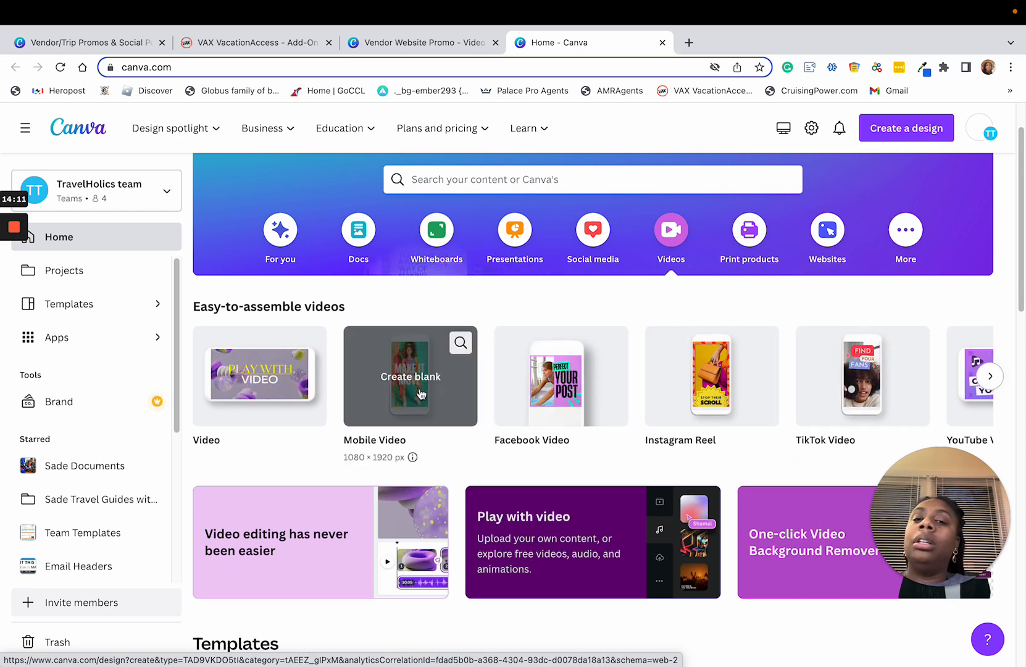
click(448, 400)
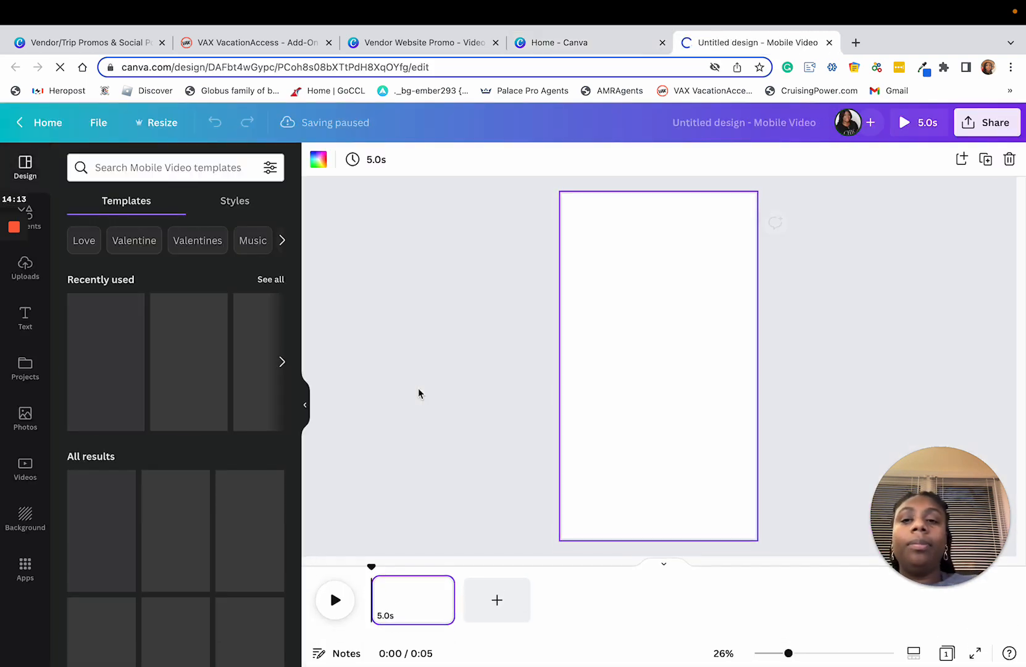
Step: Browse the Mobile Video templates and apply the recently used "Think about something special" sunset template to the blank page
scroll(142, 413, down, 2)
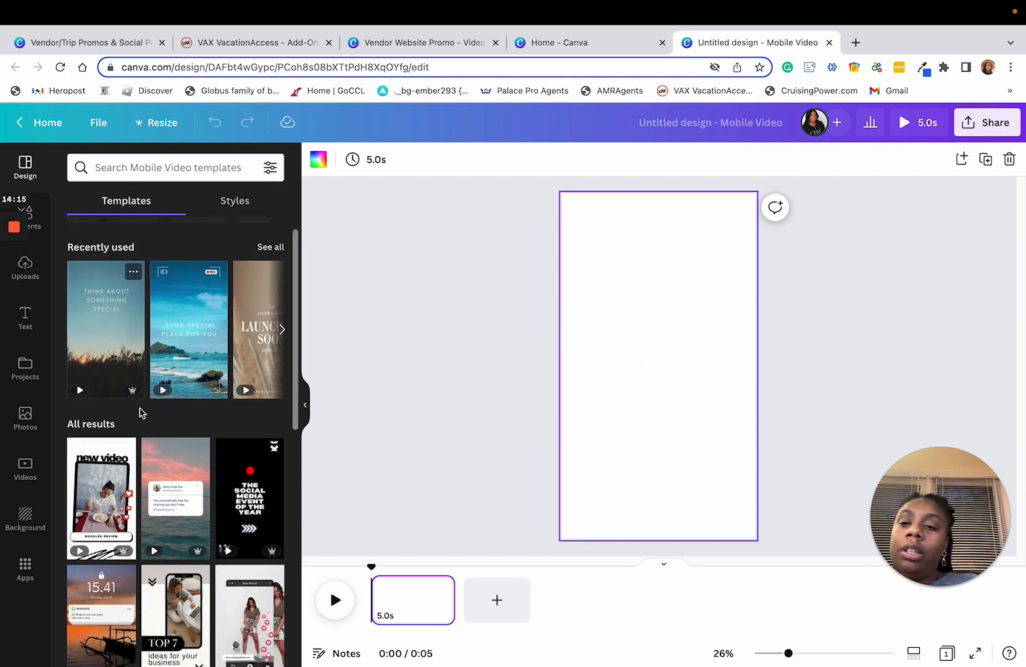
scroll(169, 425, down, 6)
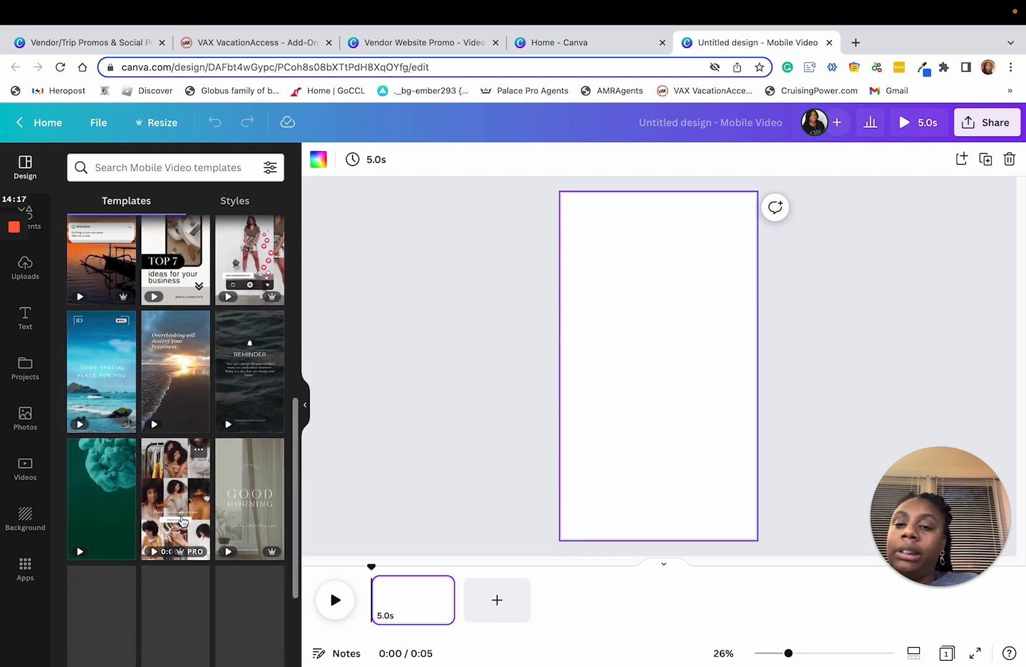
scroll(188, 512, down, 5)
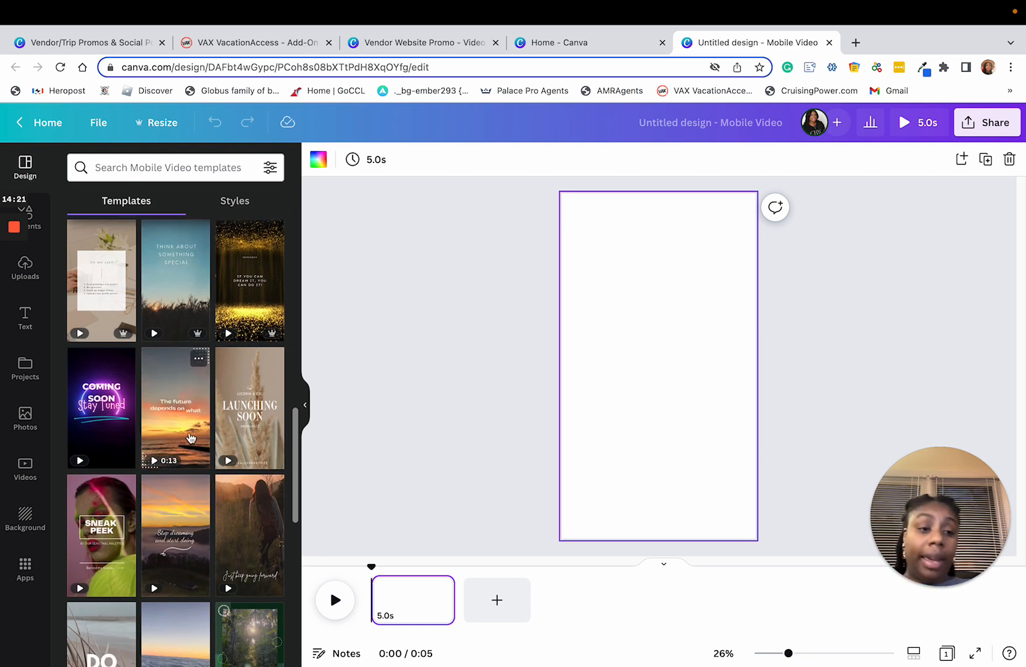
scroll(194, 432, up, 10)
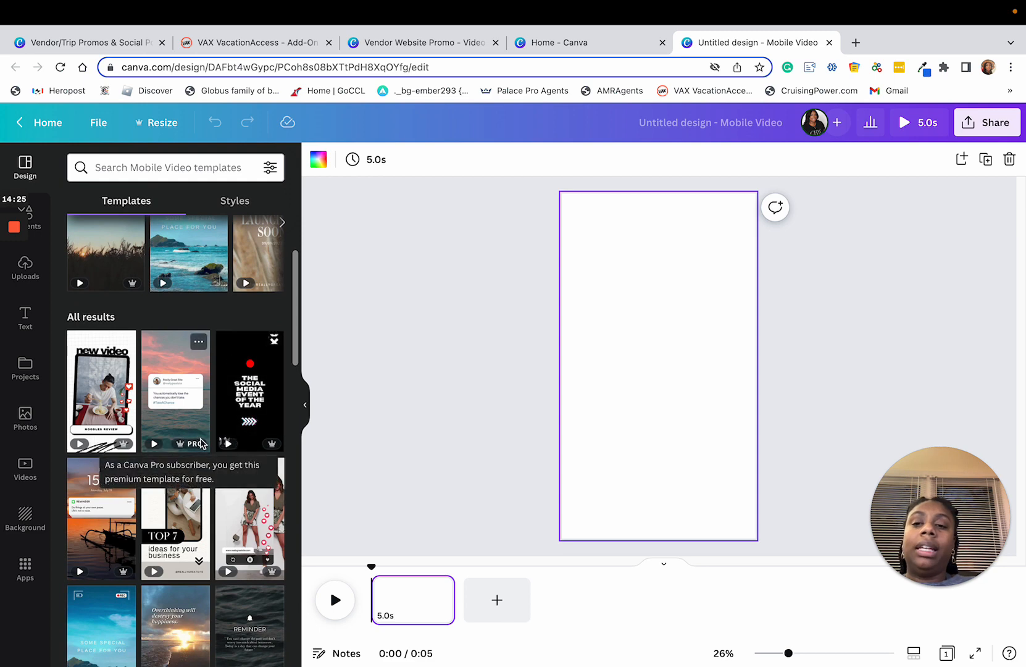
scroll(204, 428, up, 3)
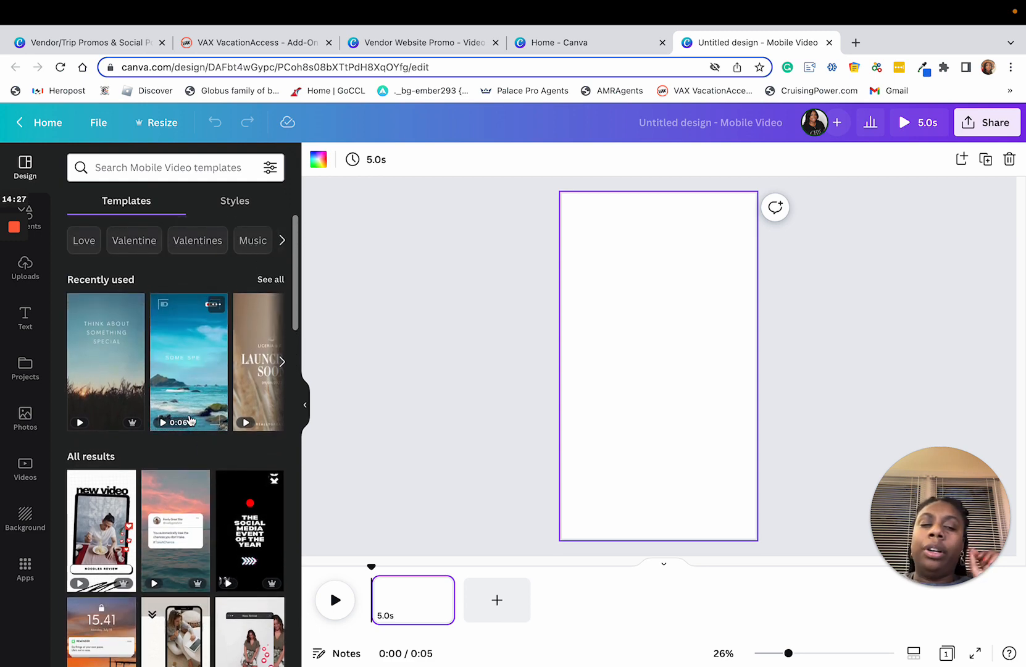
click(113, 357)
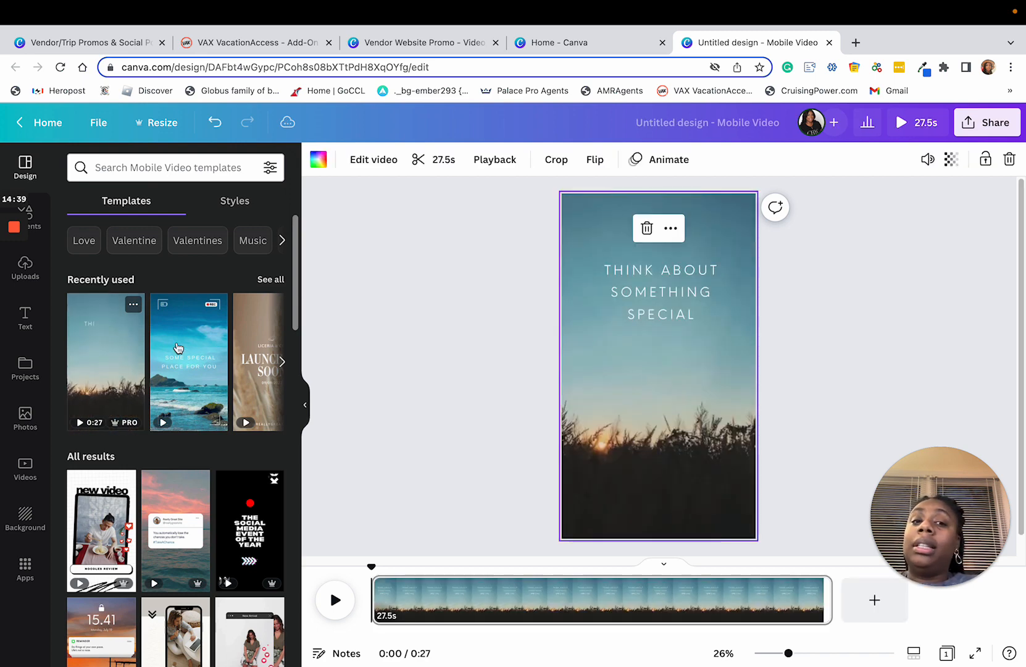
click(821, 380)
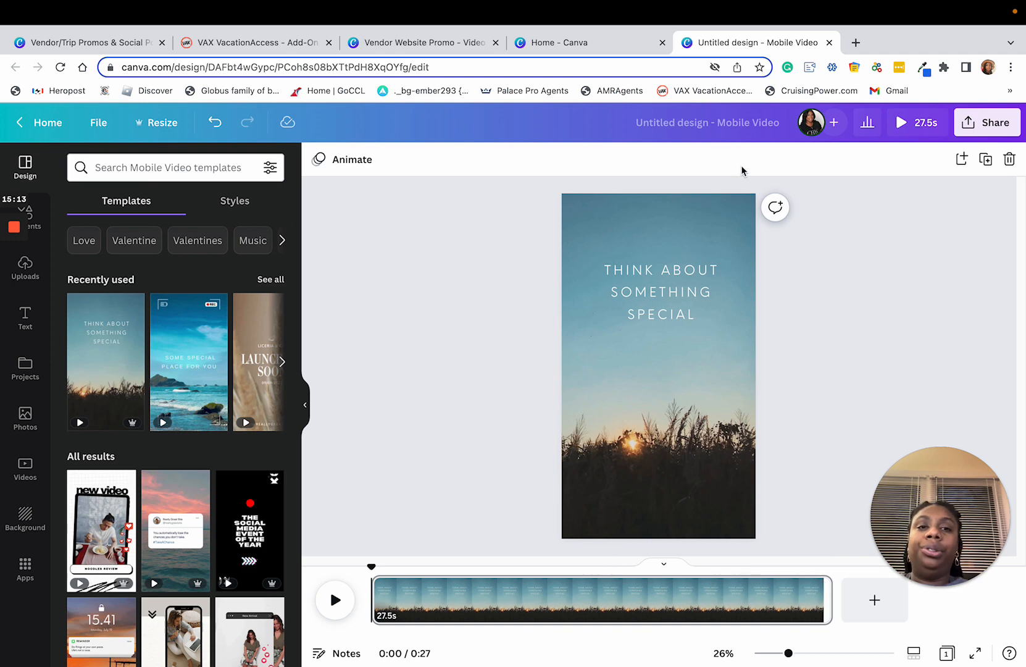
Step: Rename the design "Vegas Promo - IG"
click(724, 133)
text(Veg)
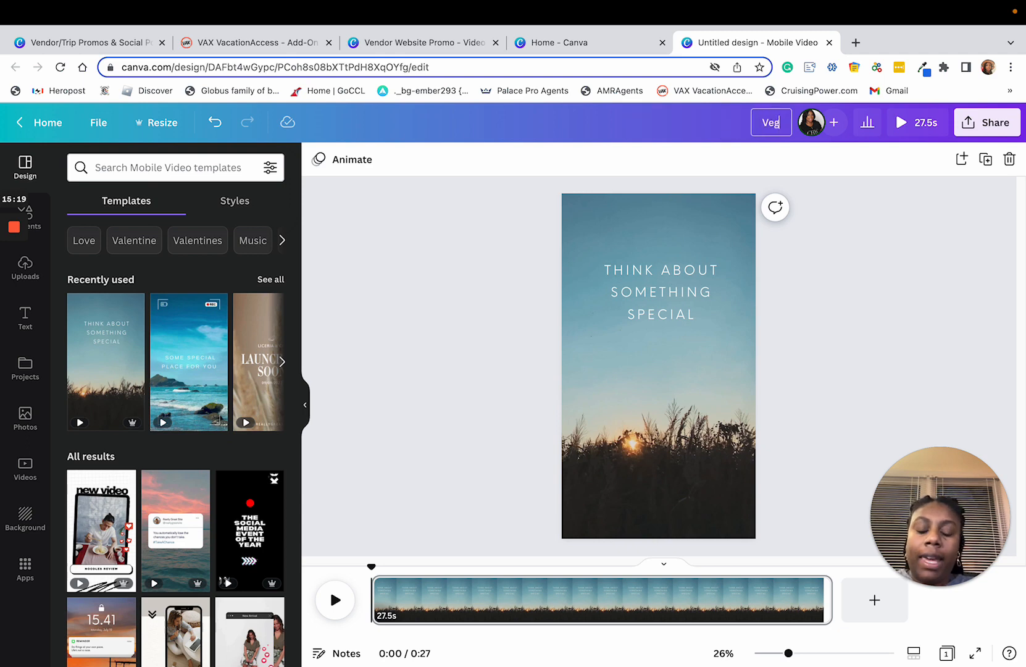
text(as Promo)
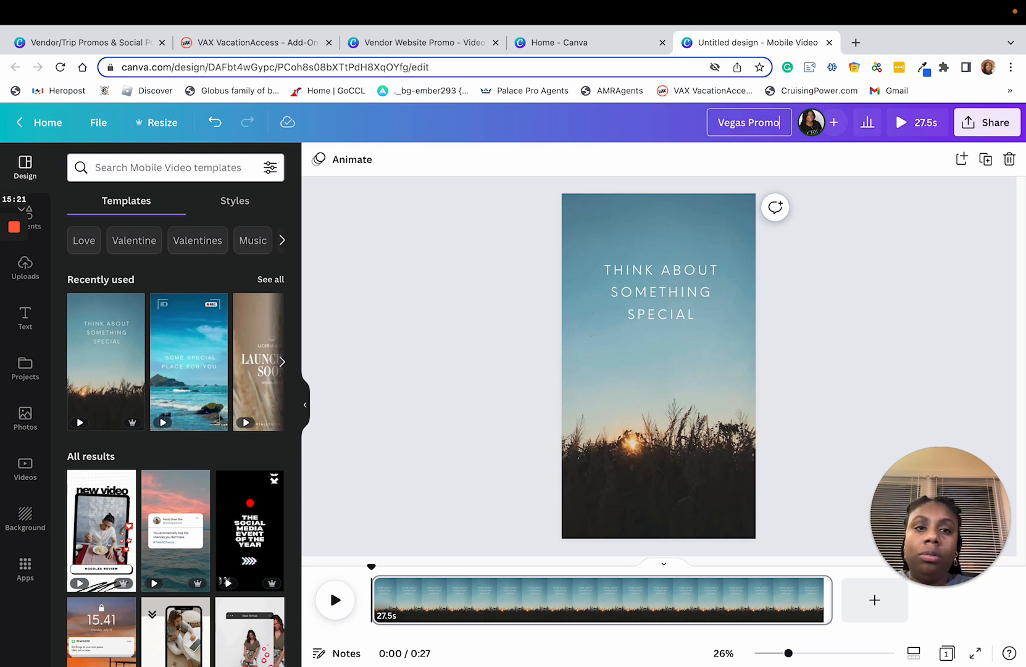
text( - IG)
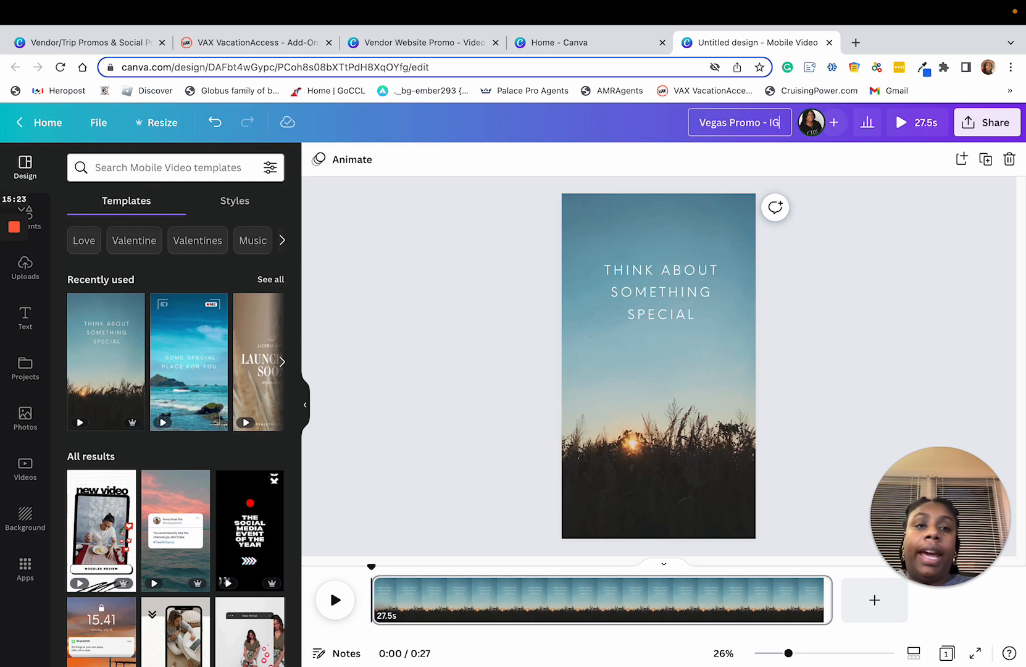
click(868, 303)
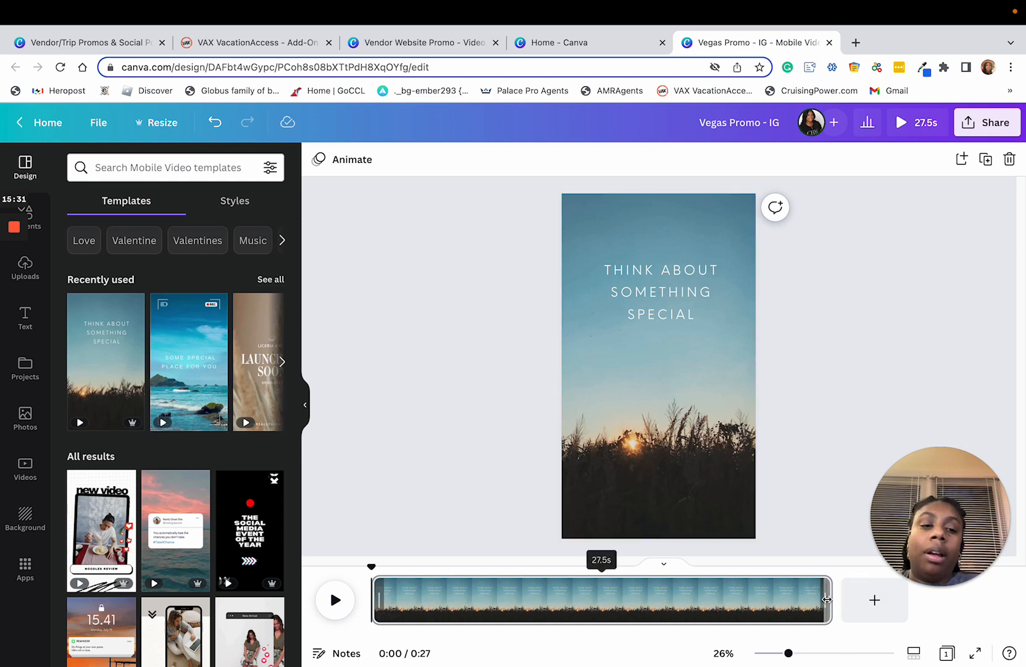
Step: Trim the sunset video page to 7.5 seconds
drag(829, 599, 494, 622)
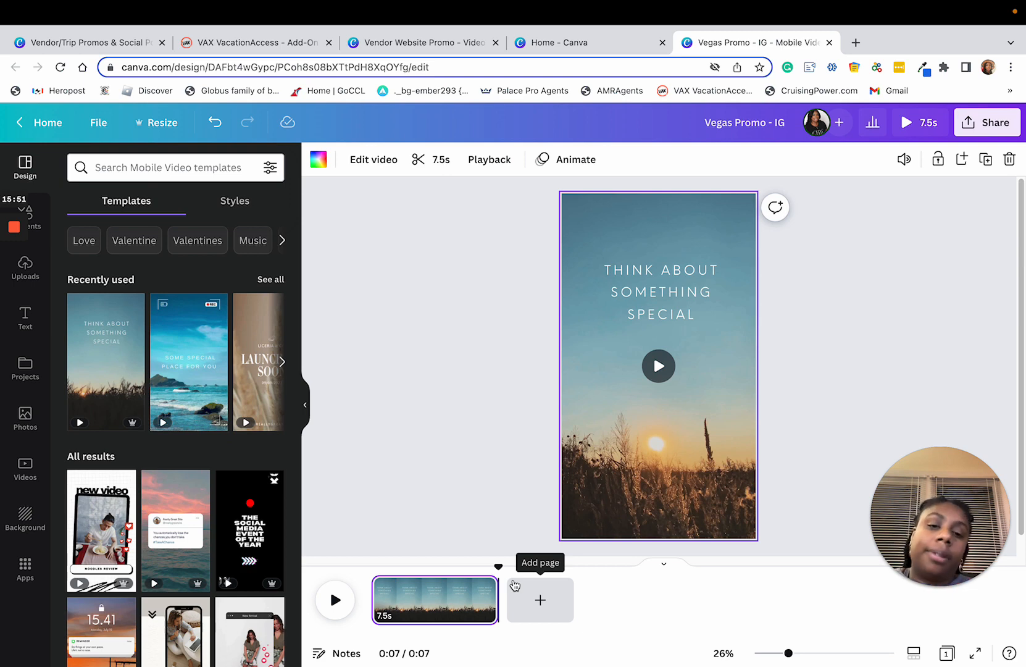
click(909, 338)
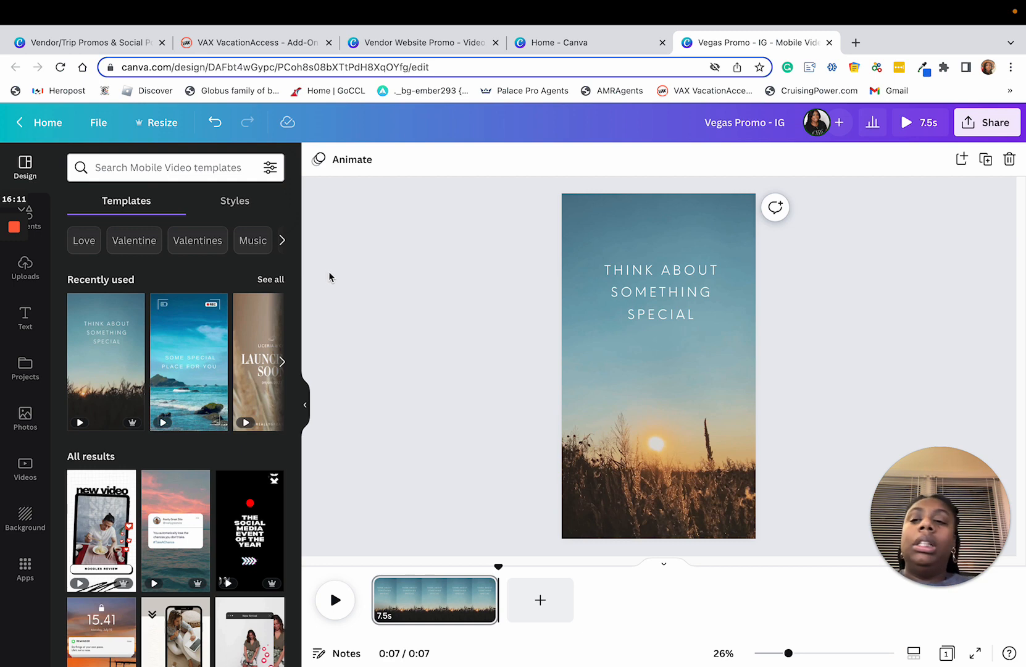
Step: Add a square shape and stretch it into a thin banner across the full page width, just above the heading text
click(37, 225)
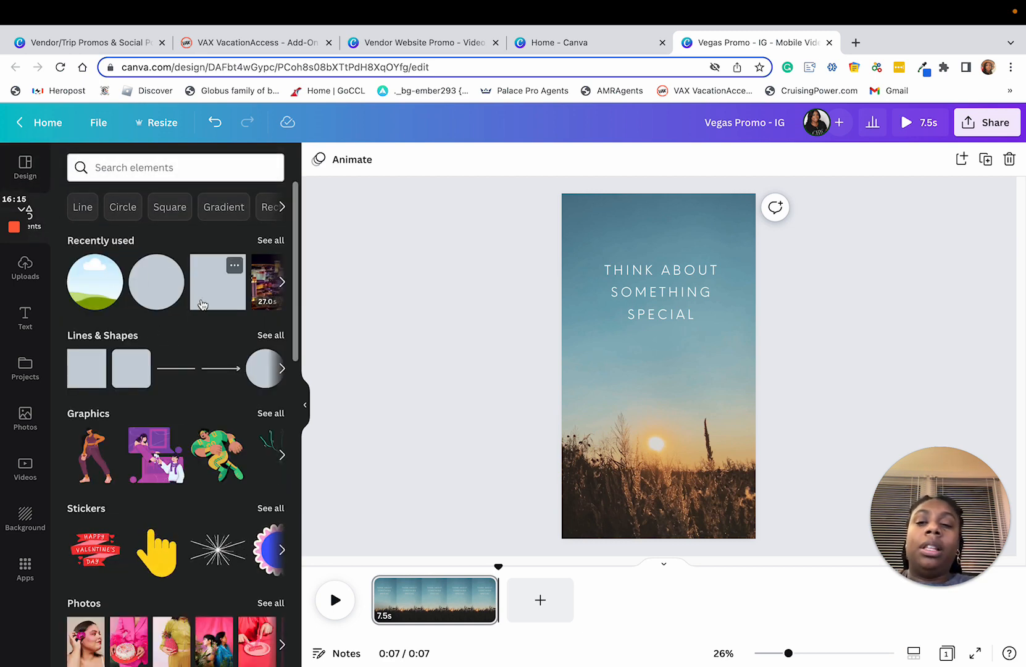
click(204, 302)
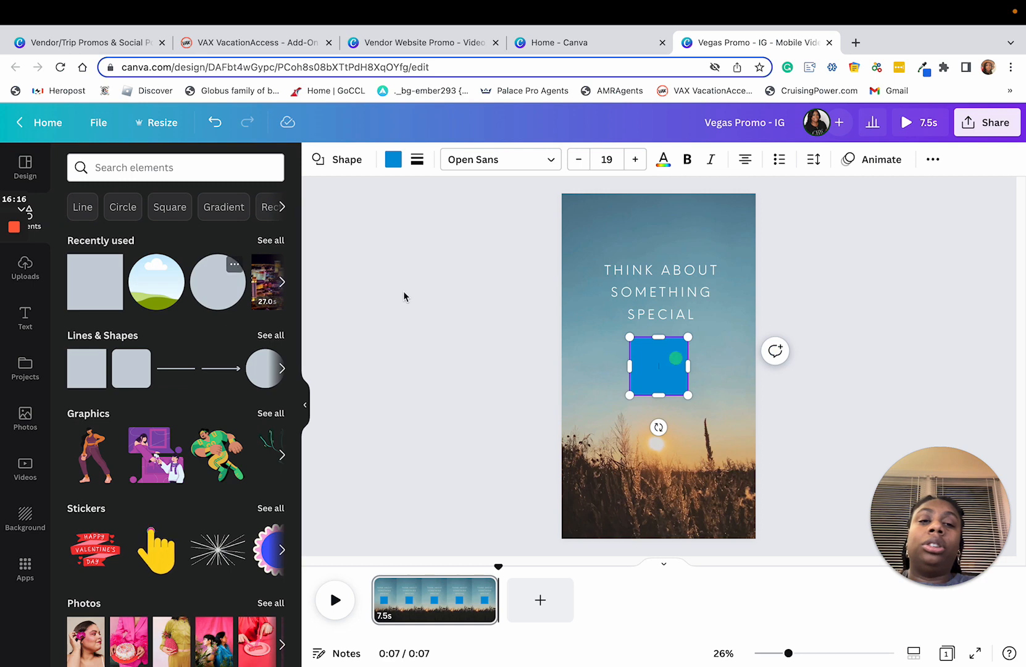
click(897, 277)
drag(667, 368, 764, 217)
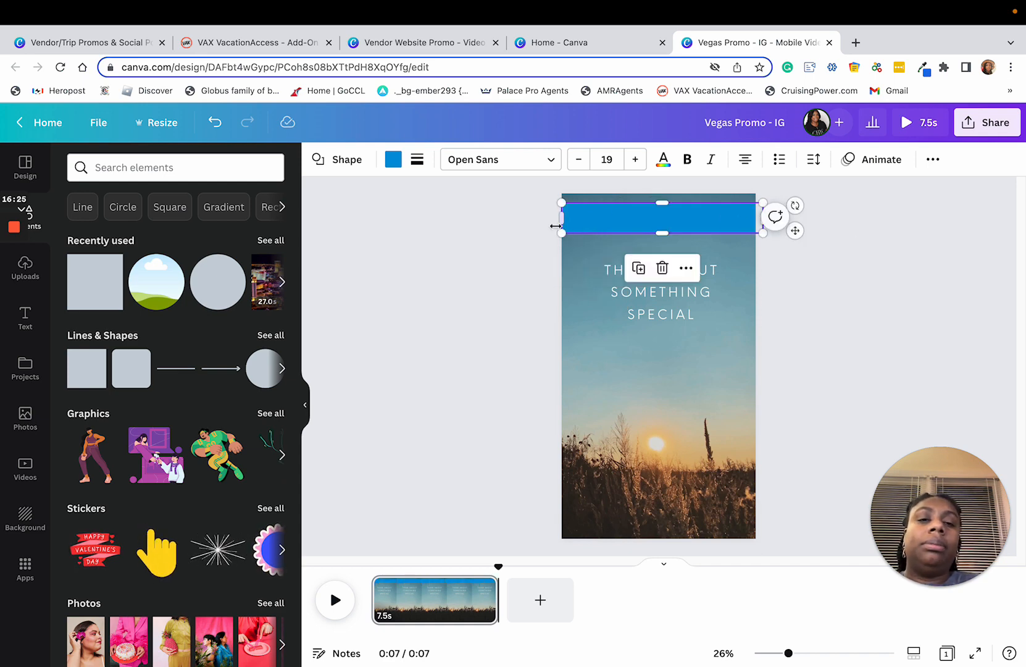
drag(559, 219, 547, 220)
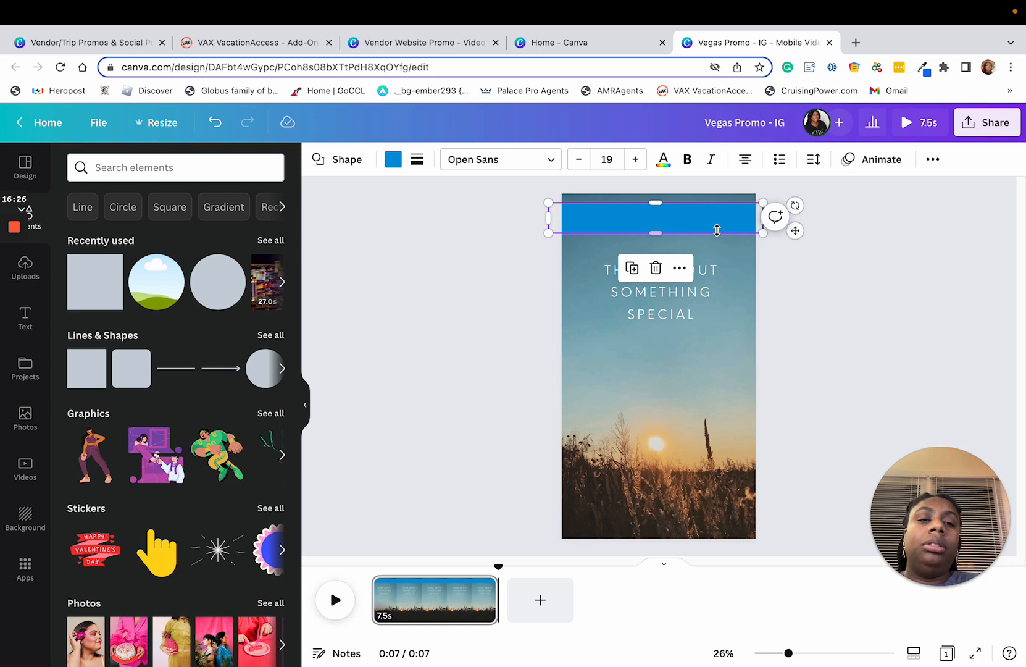
click(826, 297)
Step: Recolor the banner above the heading with the orange-red brand color
click(726, 224)
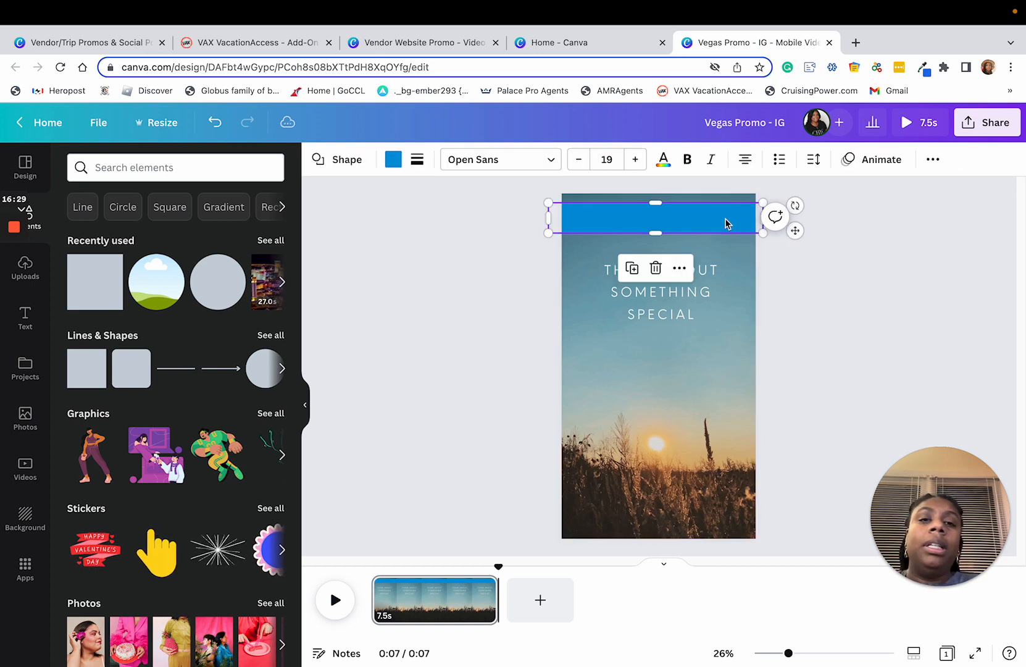
click(394, 159)
click(195, 337)
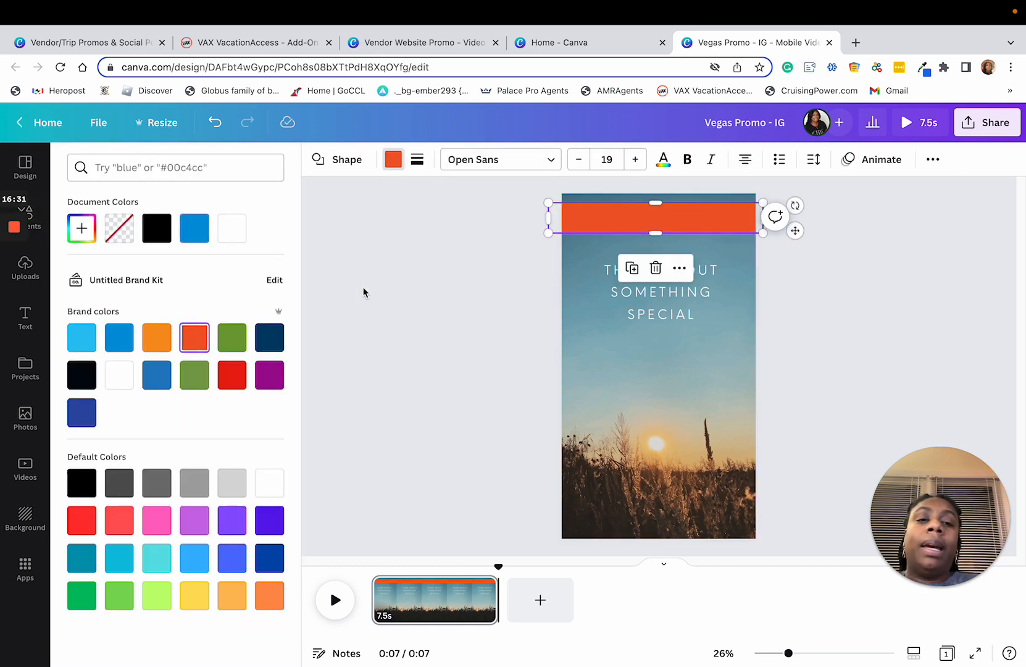
click(414, 260)
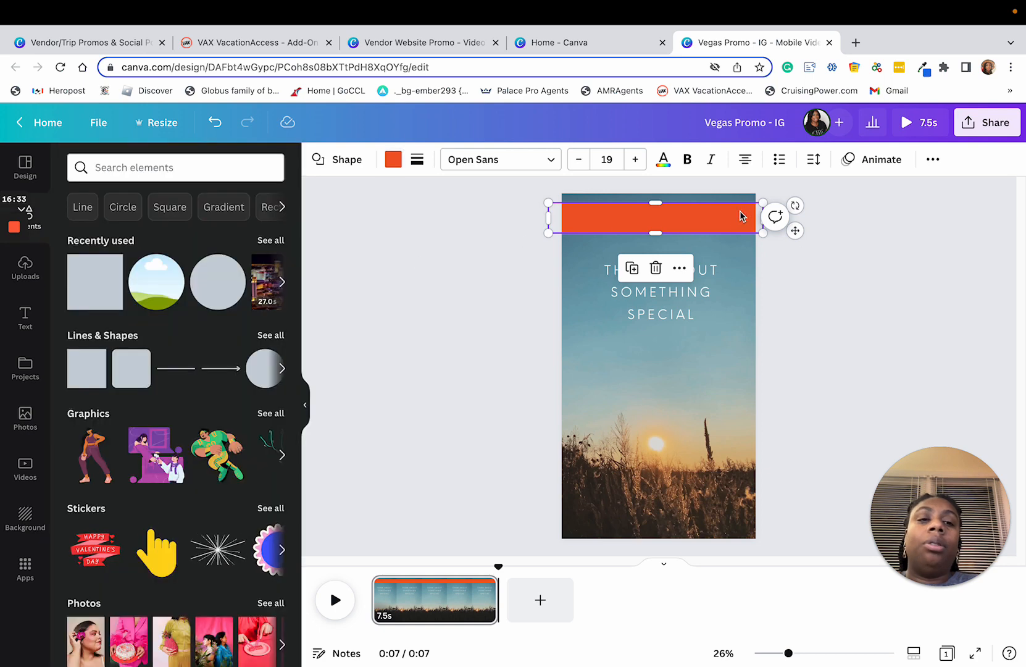
click(552, 201)
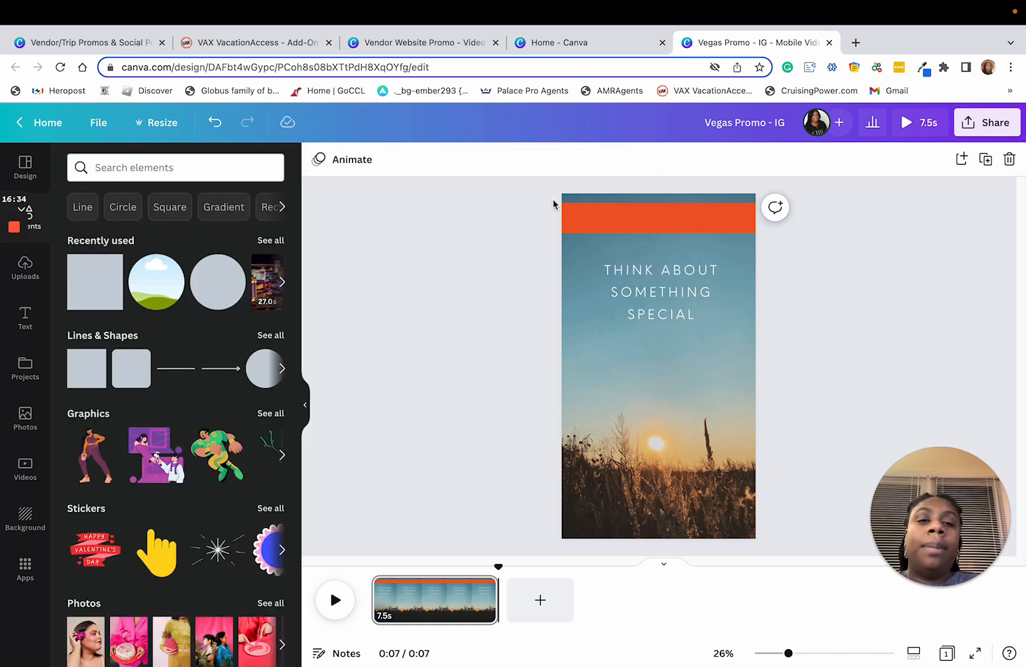
Step: Duplicate the orange-red banner and place the copy along the bottom edge of the page
click(630, 221)
click(632, 268)
drag(629, 220, 633, 519)
Step: Duplicate the "Think about something special" text, place the copy below it, and change its wording to "VEGA TRAVEL OFFER"
click(646, 259)
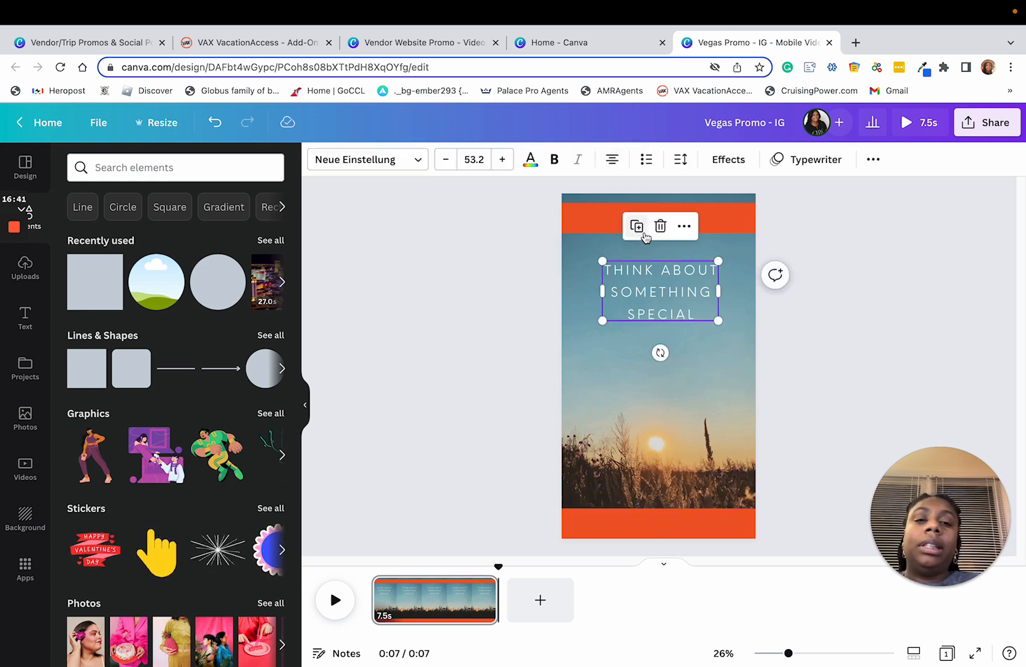
click(642, 234)
drag(665, 305, 663, 378)
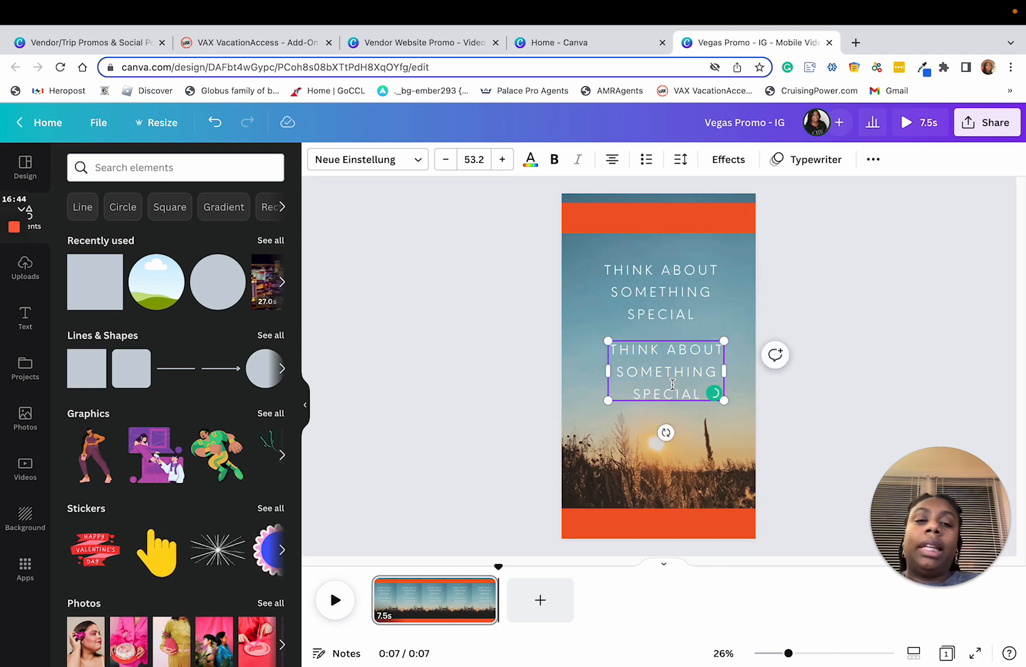
double_click(673, 384)
text(VE)
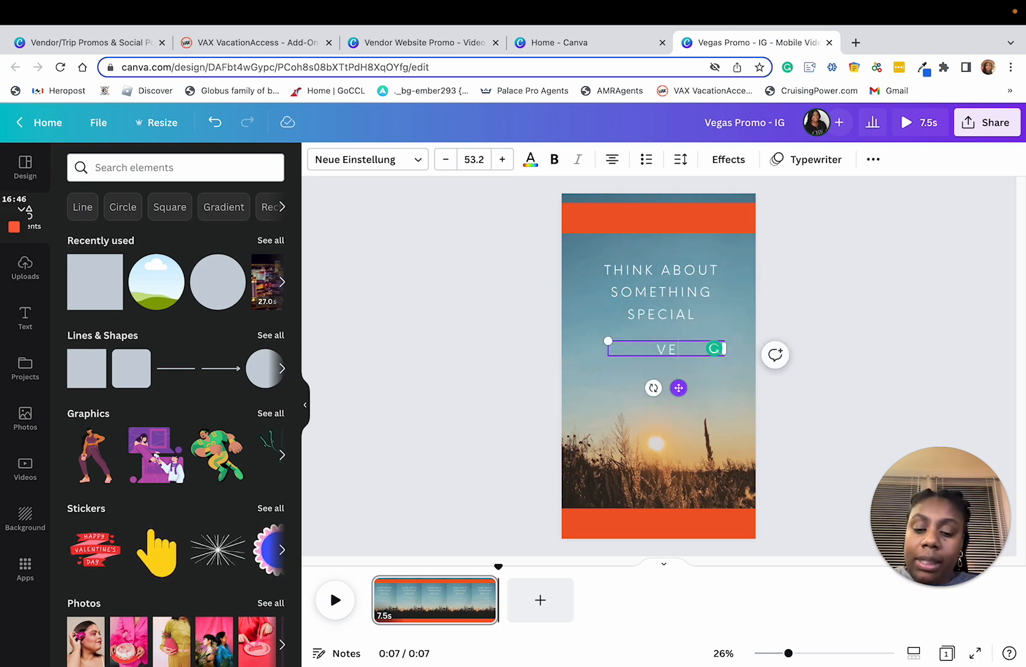
text(GA TRAVEL)
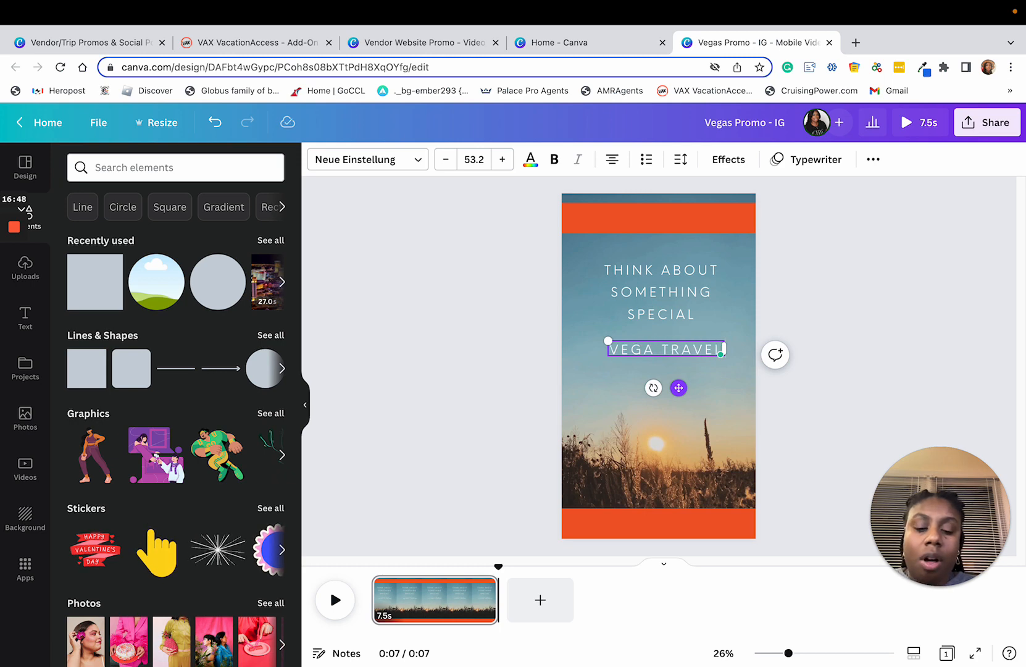
text( OFFER)
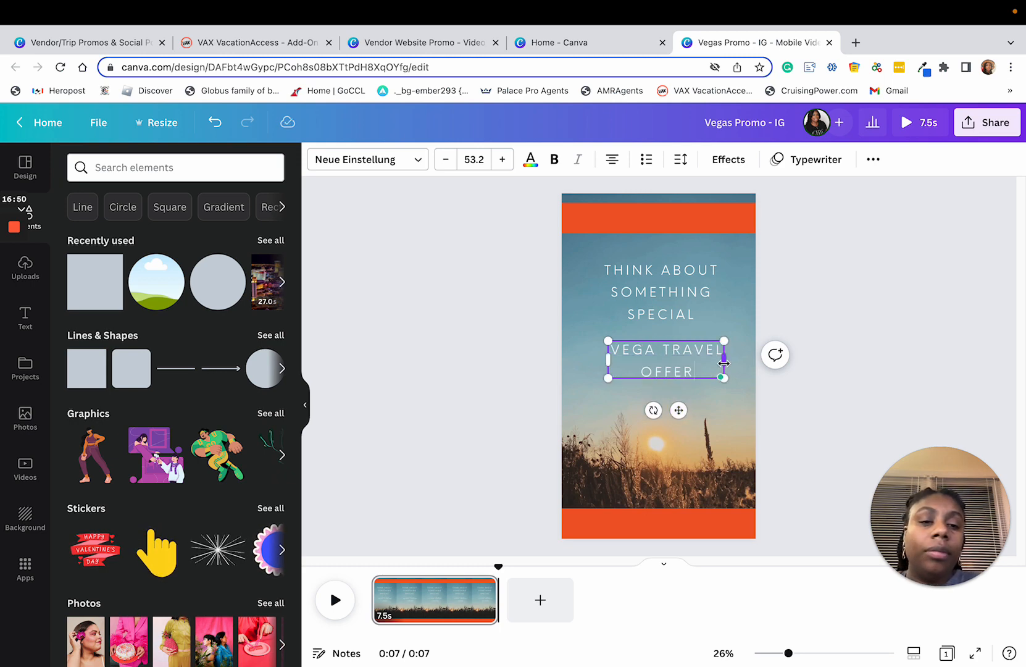
Step: Widen the "VEGA TRAVEL OFFER" text box so it fits on one line and position it on the upper orange-red banner
drag(724, 363, 763, 361)
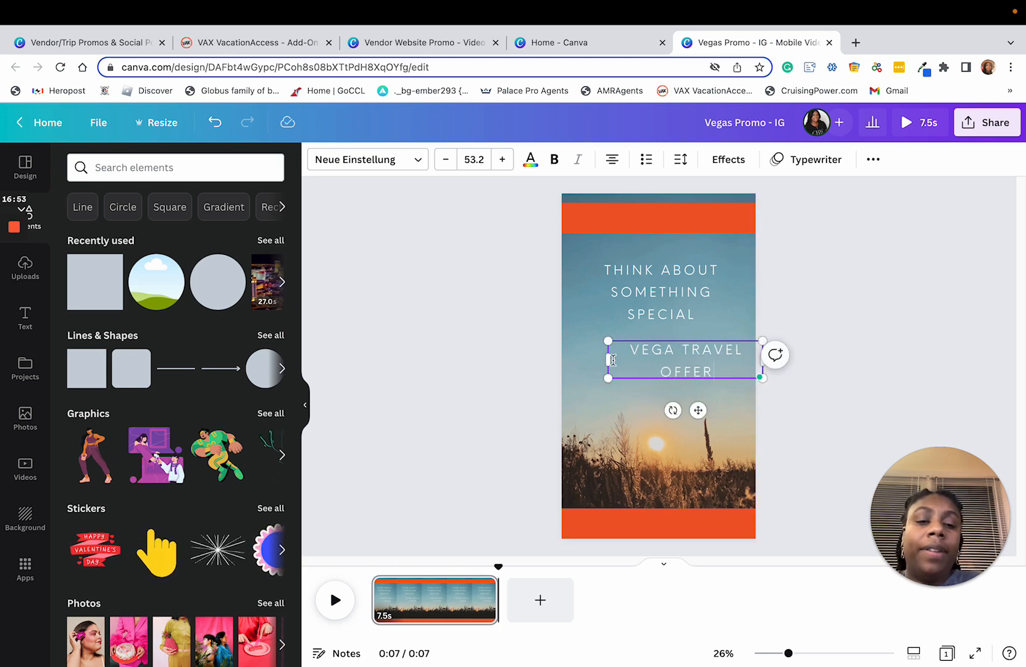
drag(608, 361, 536, 360)
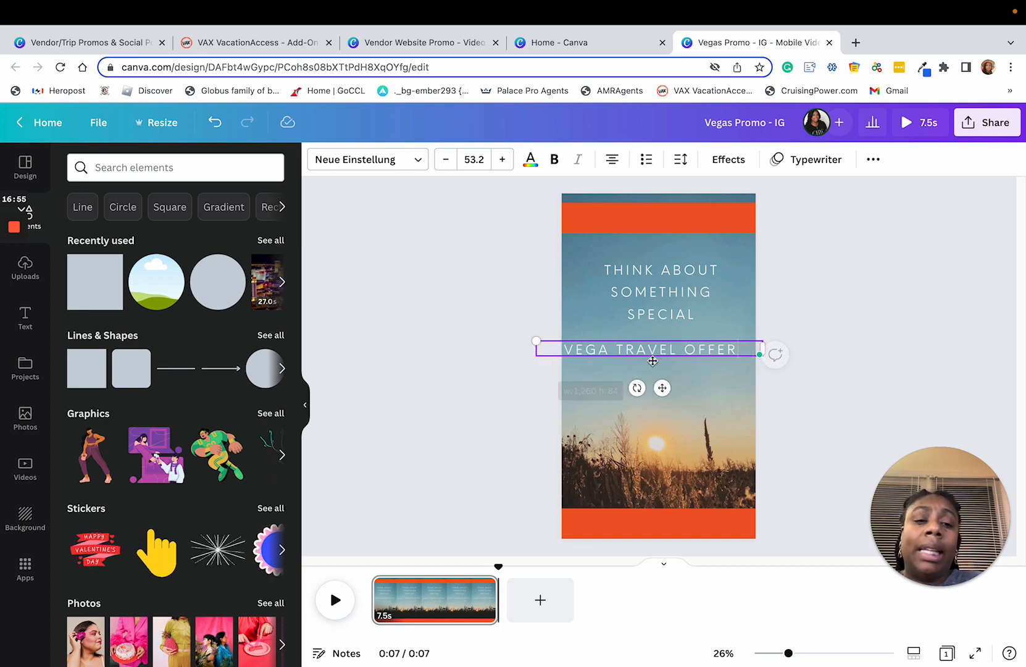
drag(662, 389, 673, 258)
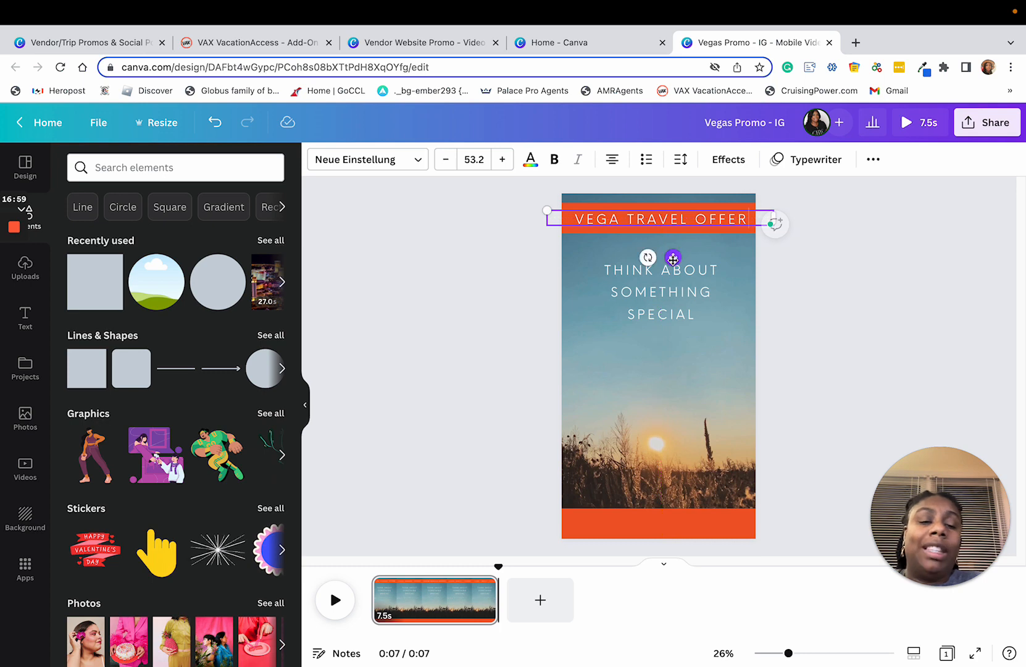
drag(543, 217, 559, 217)
click(858, 277)
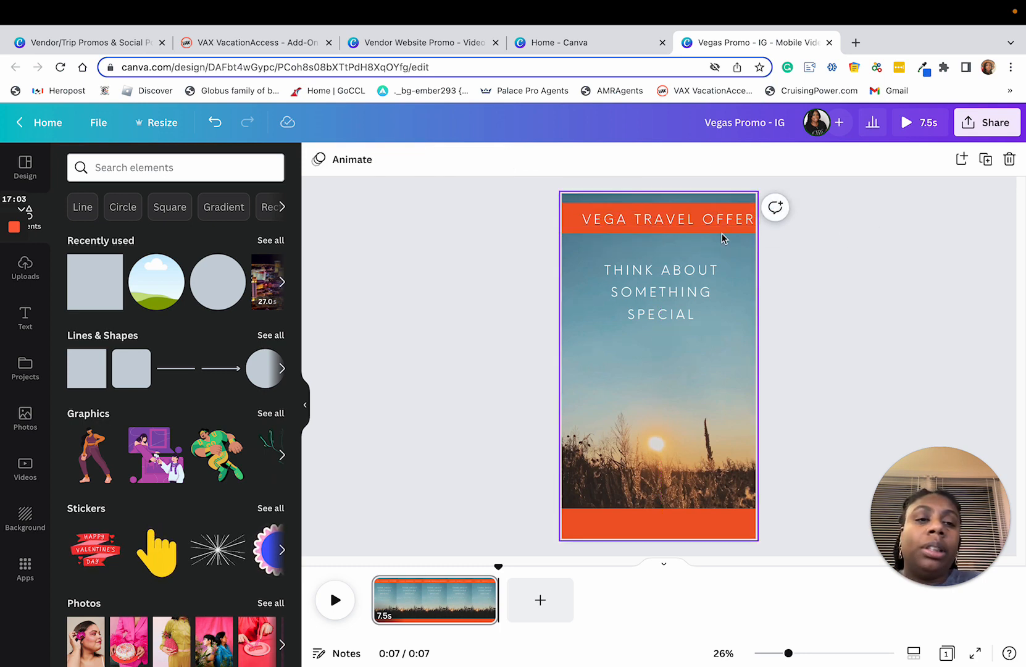
Step: Center the "VEGA TRAVEL OFFER" text box across the page width within the upper banner and make the text bold
click(682, 221)
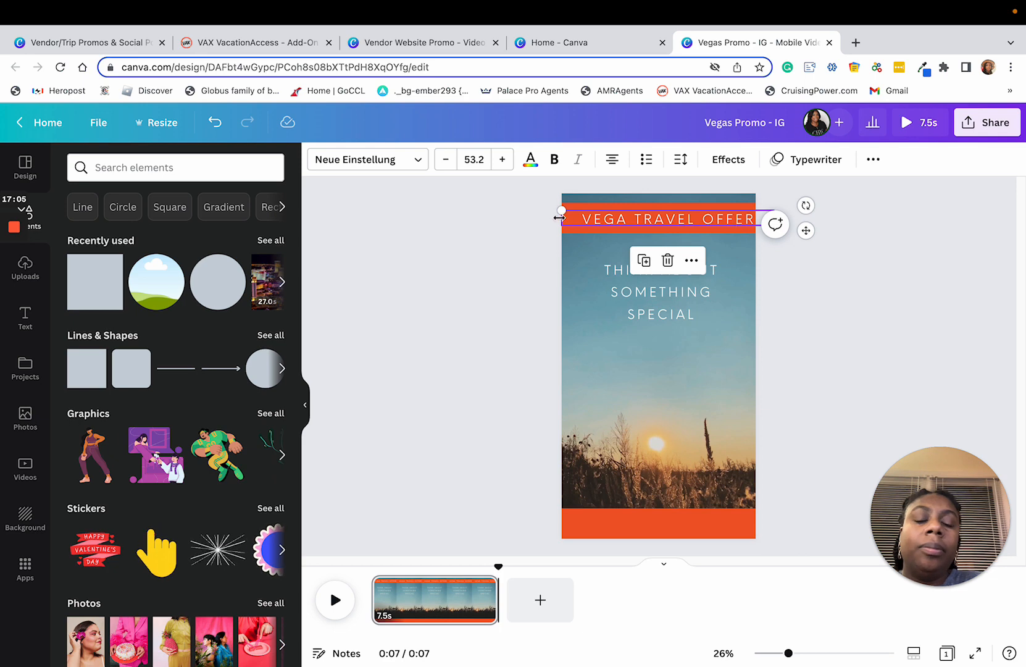
mouse_move(560, 218)
mouse_down()
mouse_move(545, 218)
mouse_move(583, 215)
mouse_move(559, 214)
mouse_up()
click(555, 159)
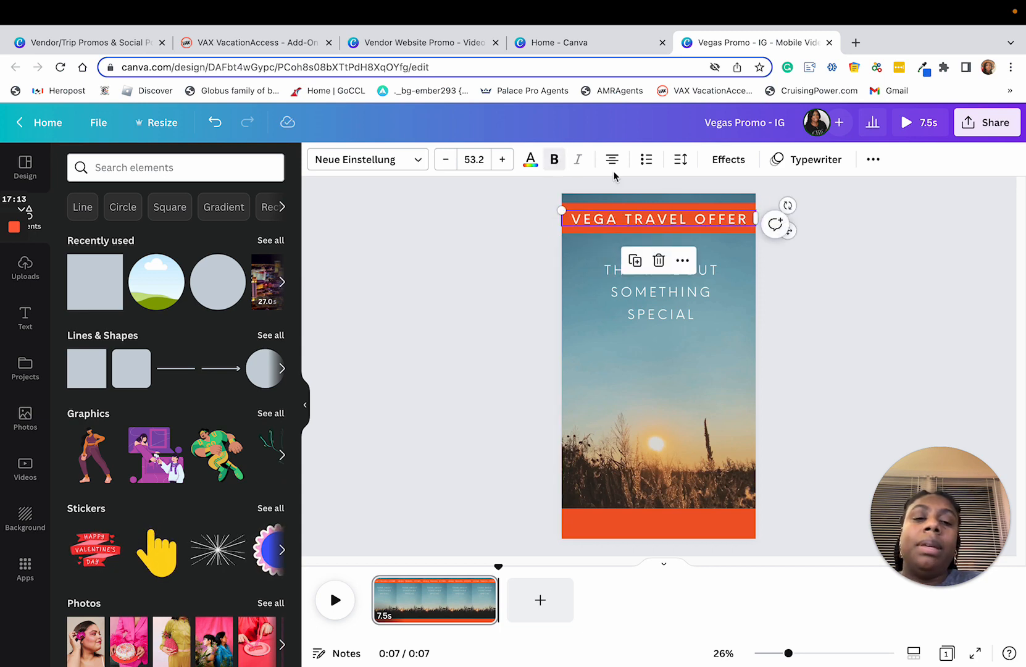
click(889, 374)
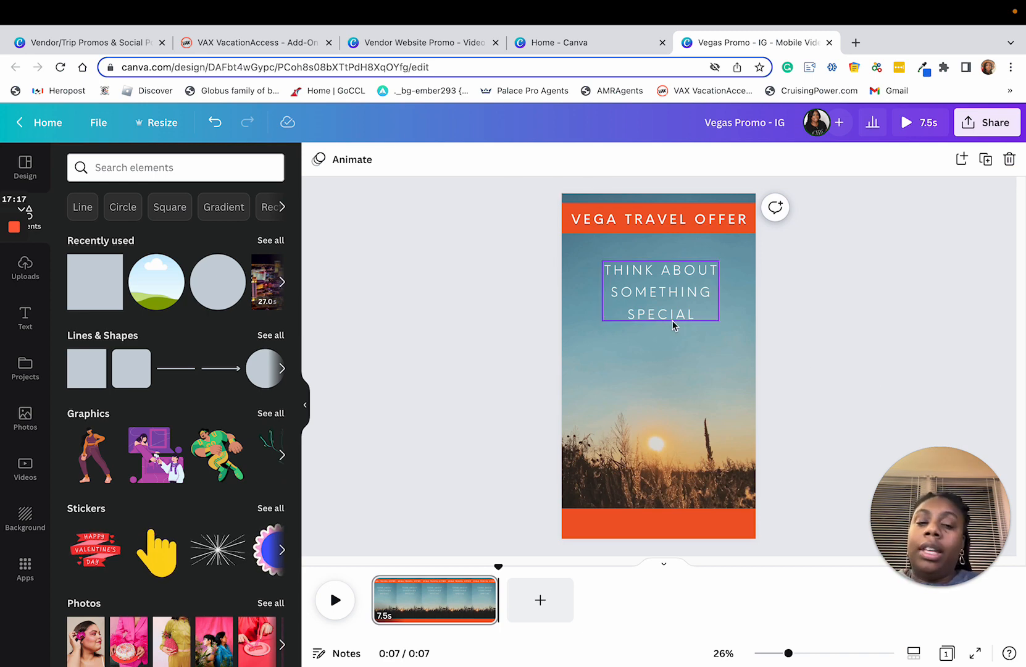
Step: Move the "Think about something special" text down to just above the sun in the background
drag(666, 303, 674, 390)
click(839, 389)
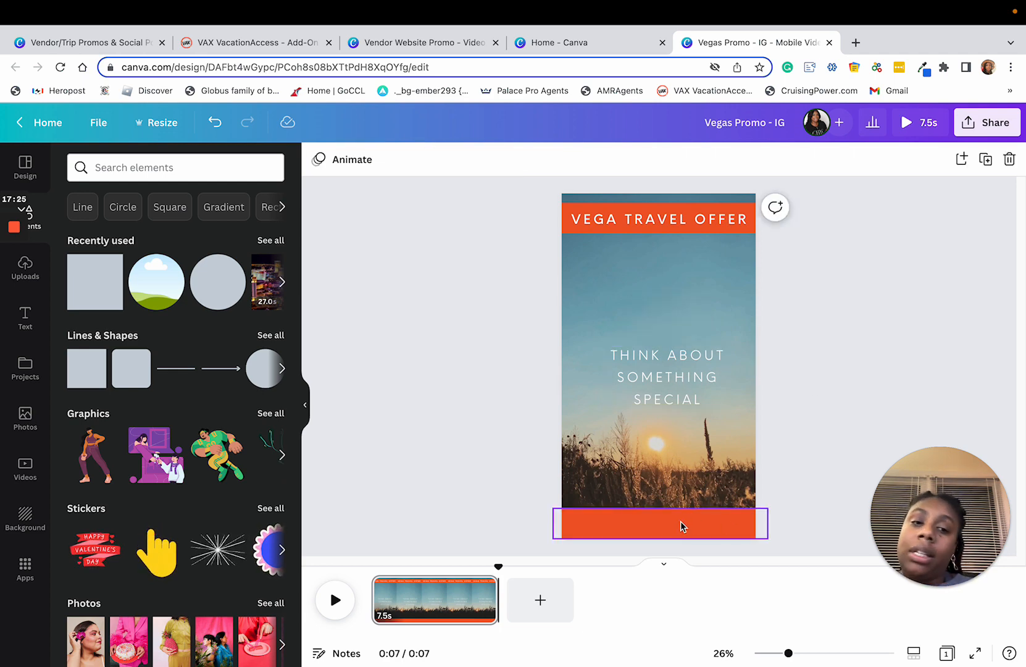
Step: Correct the upper banner heading to read "VEGAS TRAVEL OFFER"
click(619, 221)
click(616, 218)
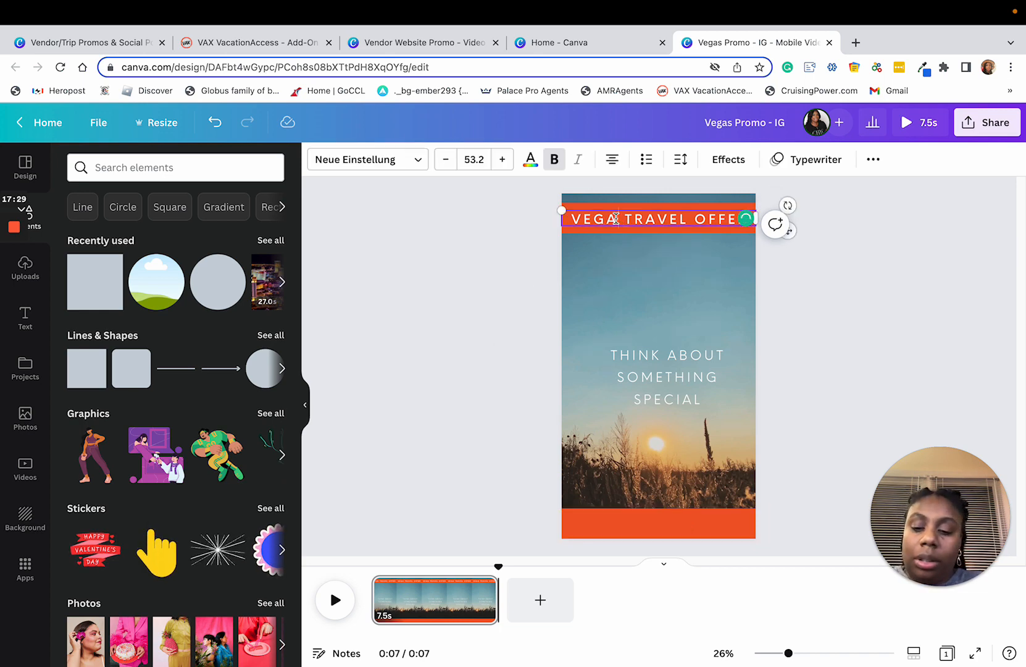
text(S)
click(558, 244)
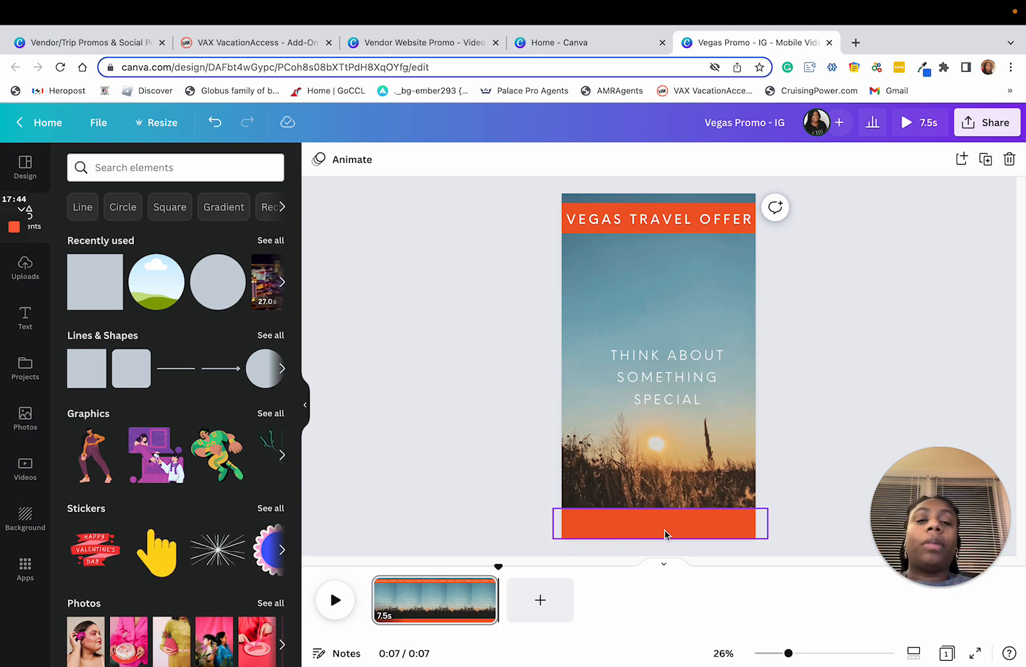
Step: Remove the Typewriter animation from the "VEGAS TRAVEL OFFER" heading
click(641, 223)
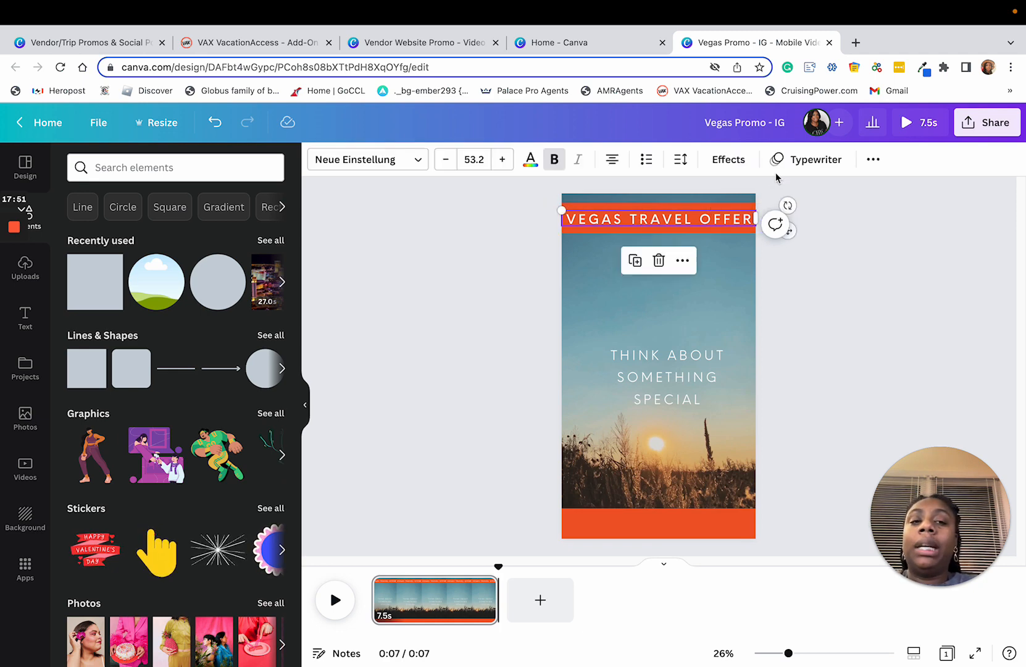
click(796, 167)
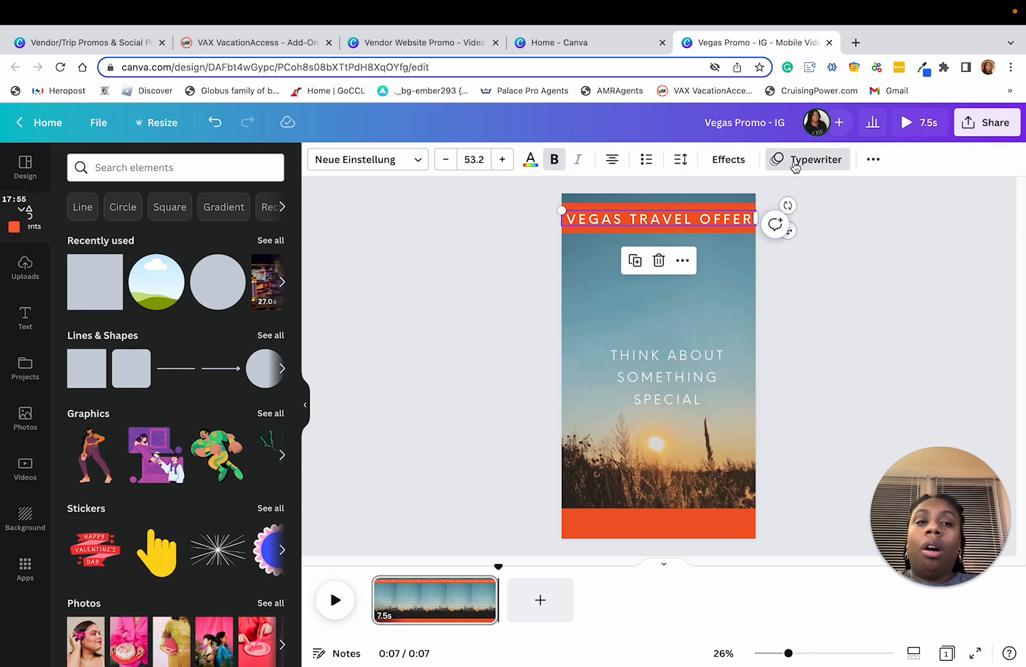
click(795, 165)
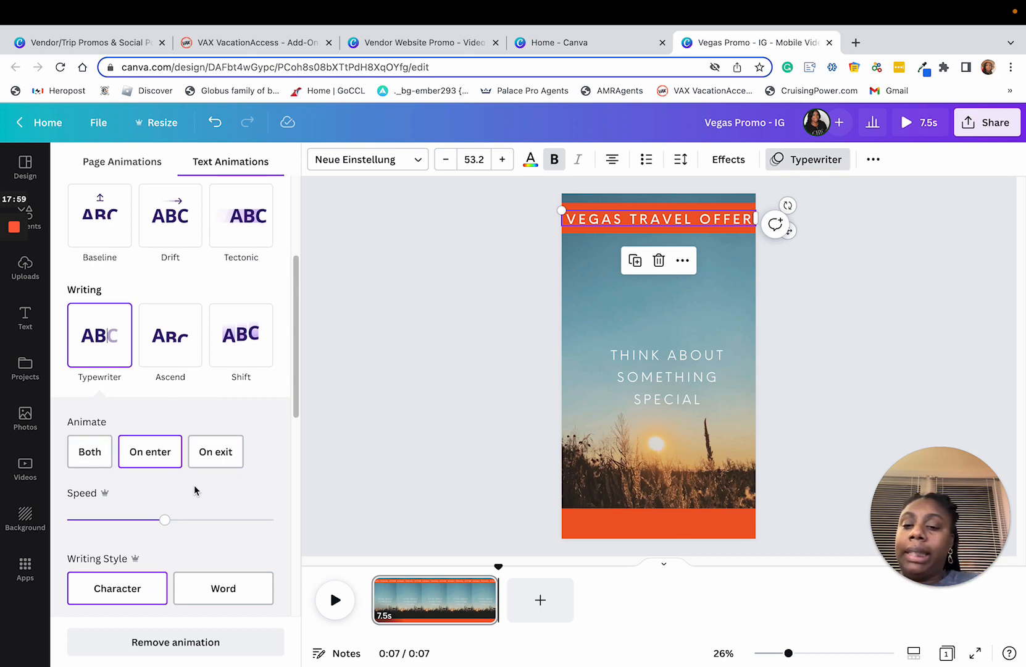
scroll(189, 488, up, 3)
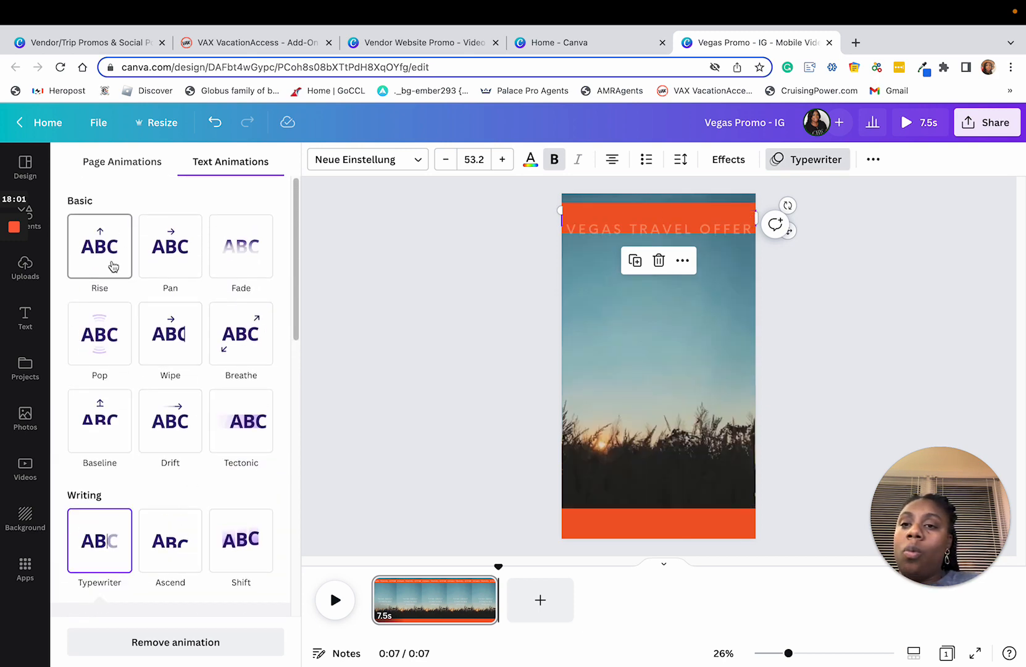
scroll(185, 494, down, 10)
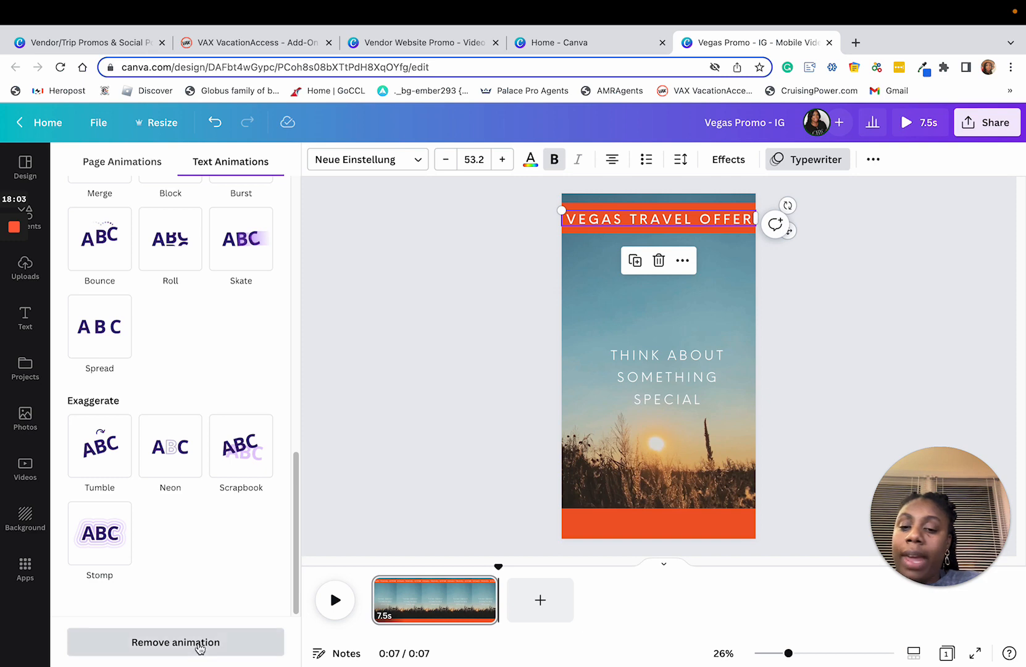
click(206, 643)
click(896, 364)
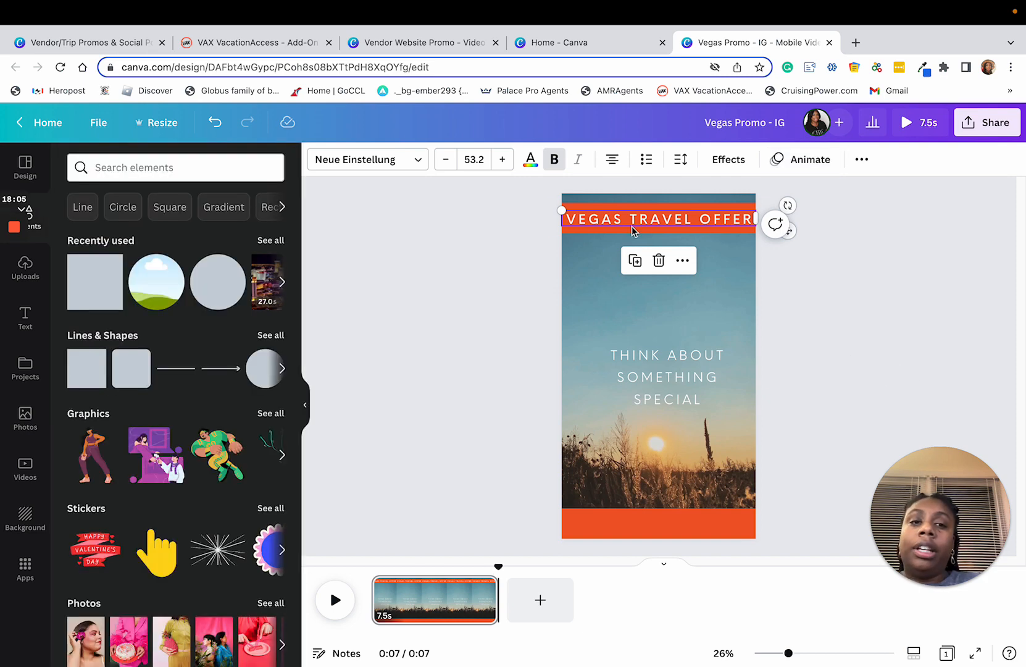
click(635, 260)
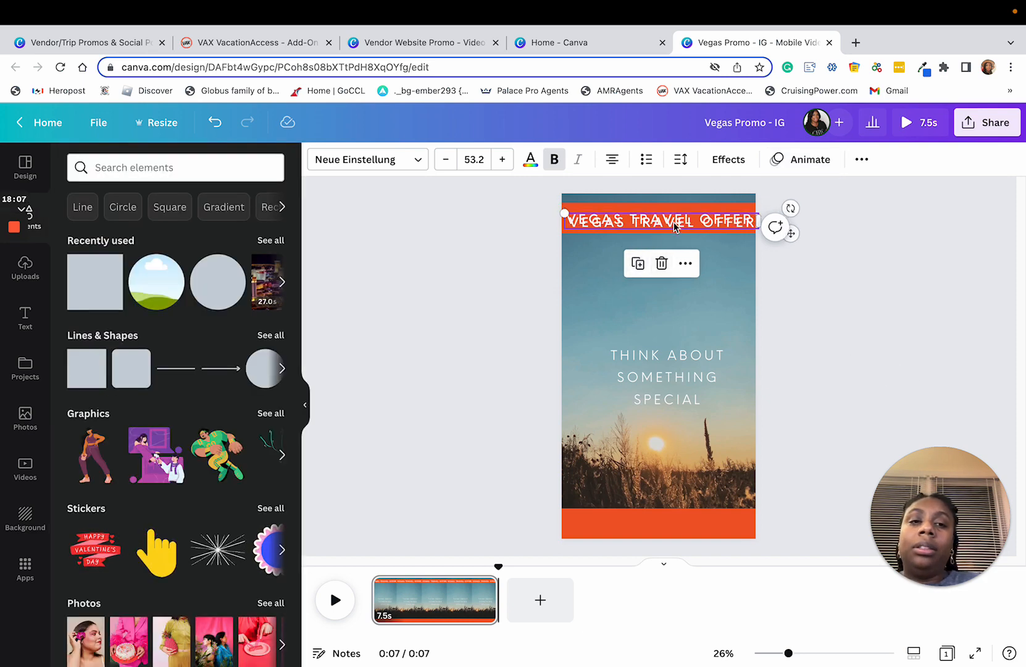
drag(673, 223, 668, 520)
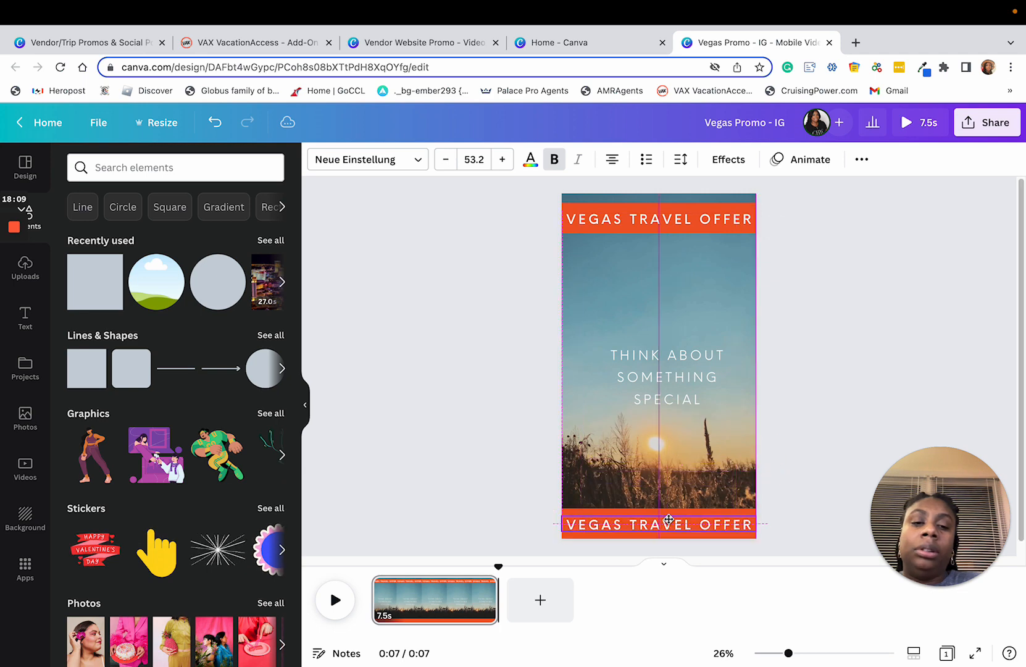
double_click(633, 523)
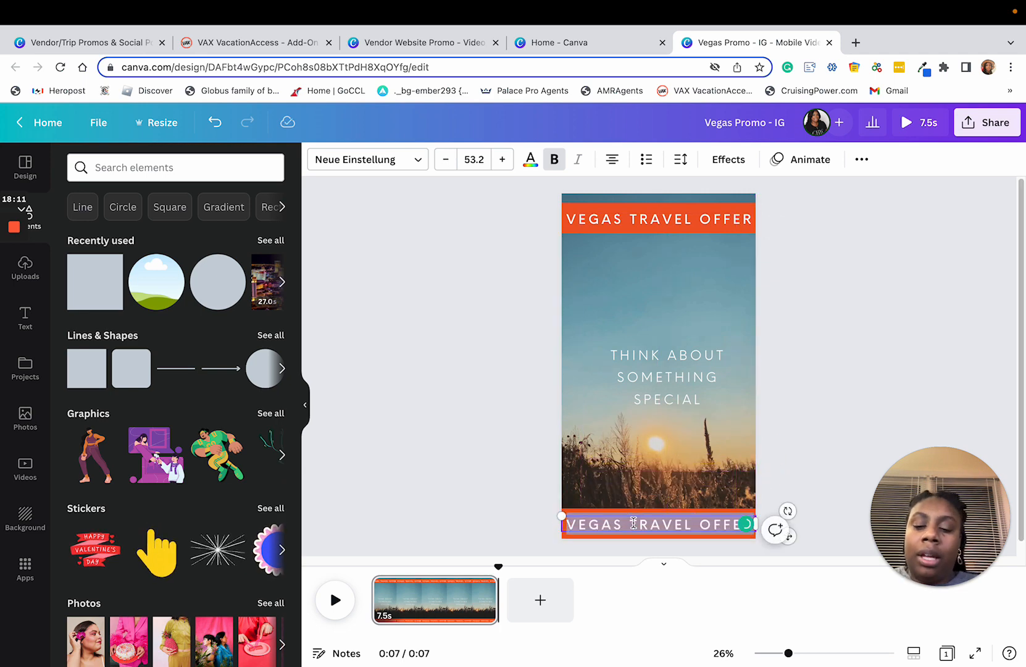
text(www)
key(BackSpace)
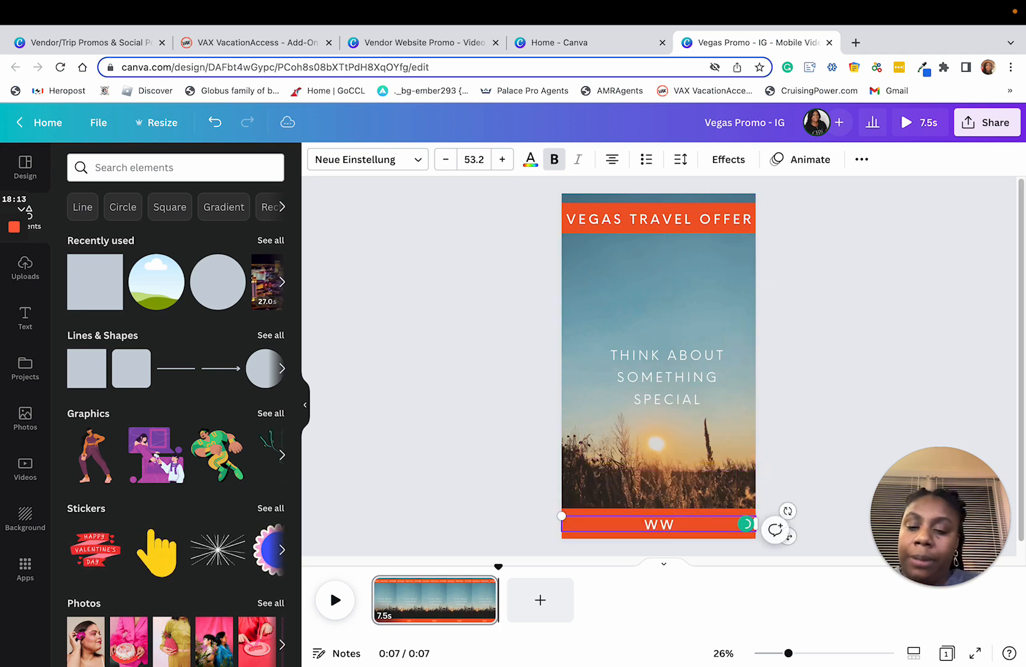
key(BackSpace)
key(BackSpace)
text(www)
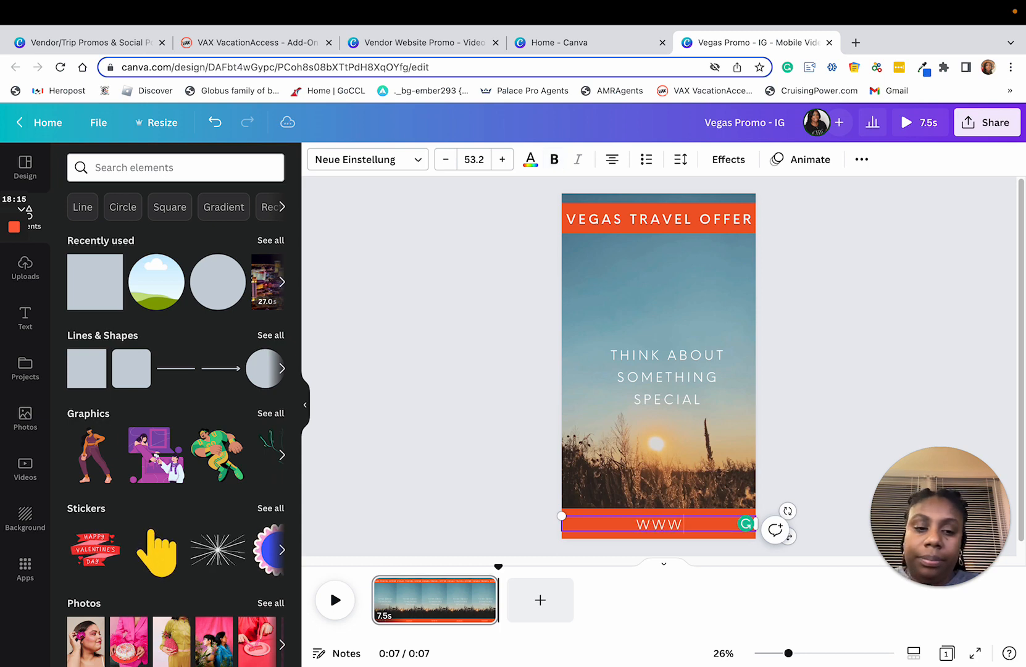
text(.r)
key(BackSpace)
text(tra)
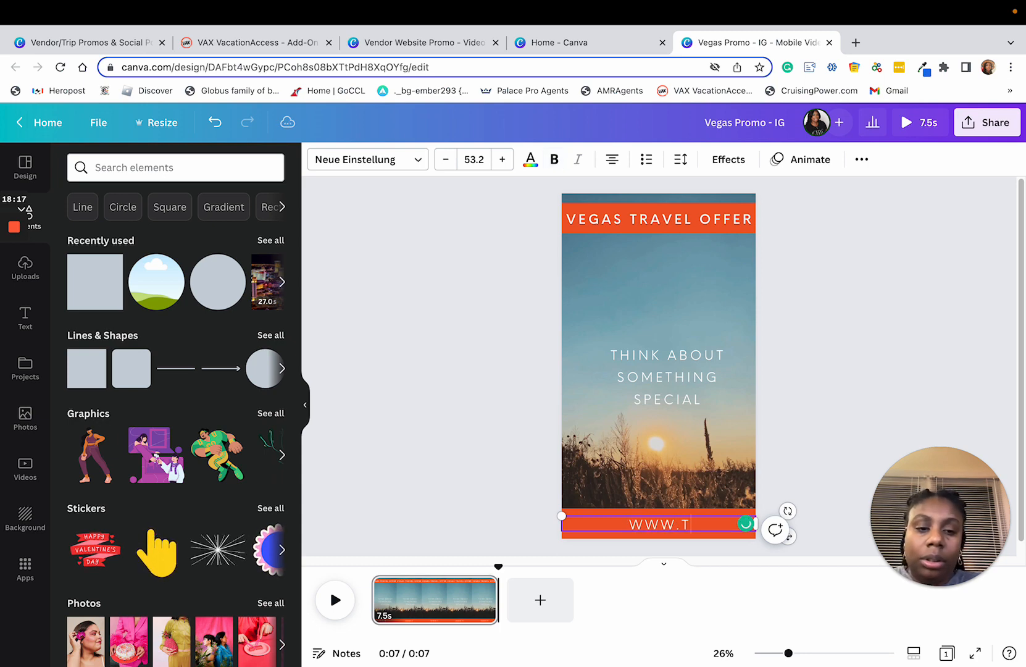
text(velholicsllc)
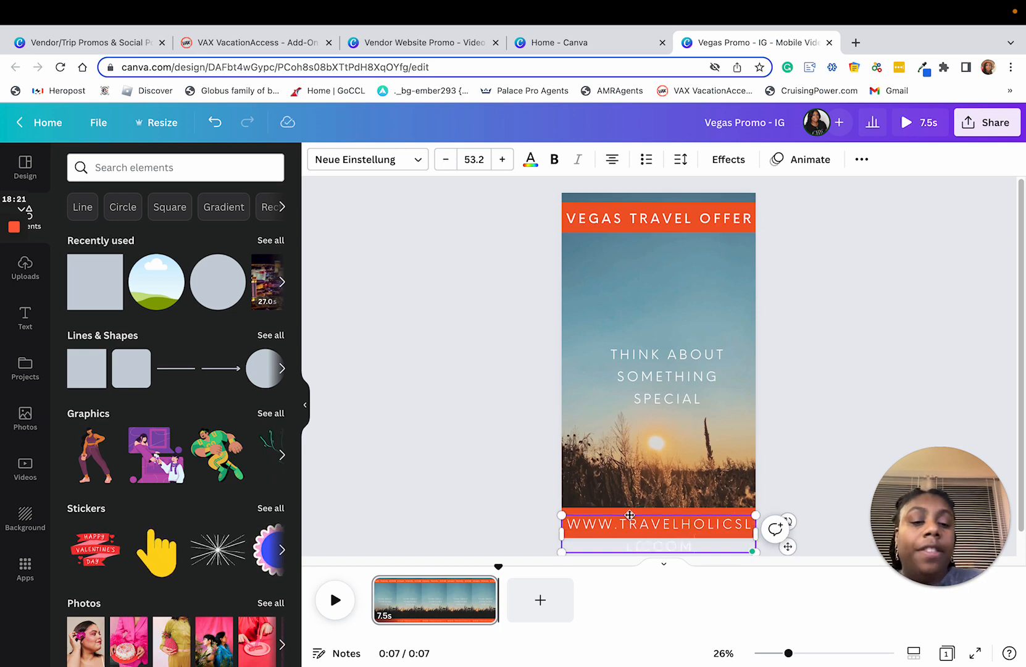
Step: Scale the website text down to size 35.6 so it fits on one line within the lower banner, and make it bold
mouse_move(754, 515)
mouse_down()
mouse_move(663, 518)
mouse_move(754, 534)
mouse_up()
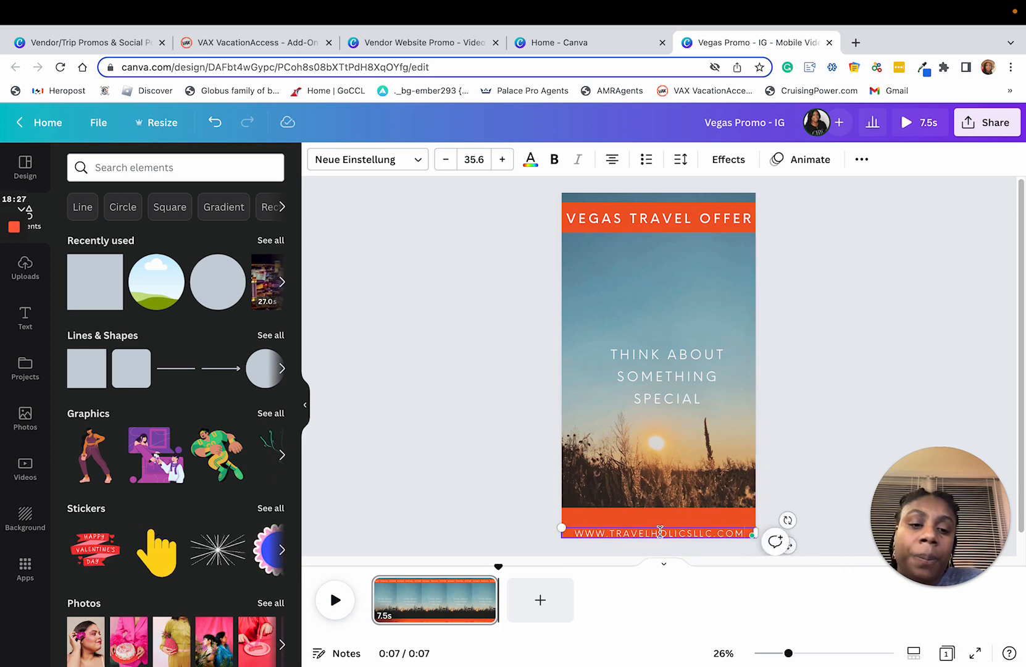
drag(660, 531, 658, 523)
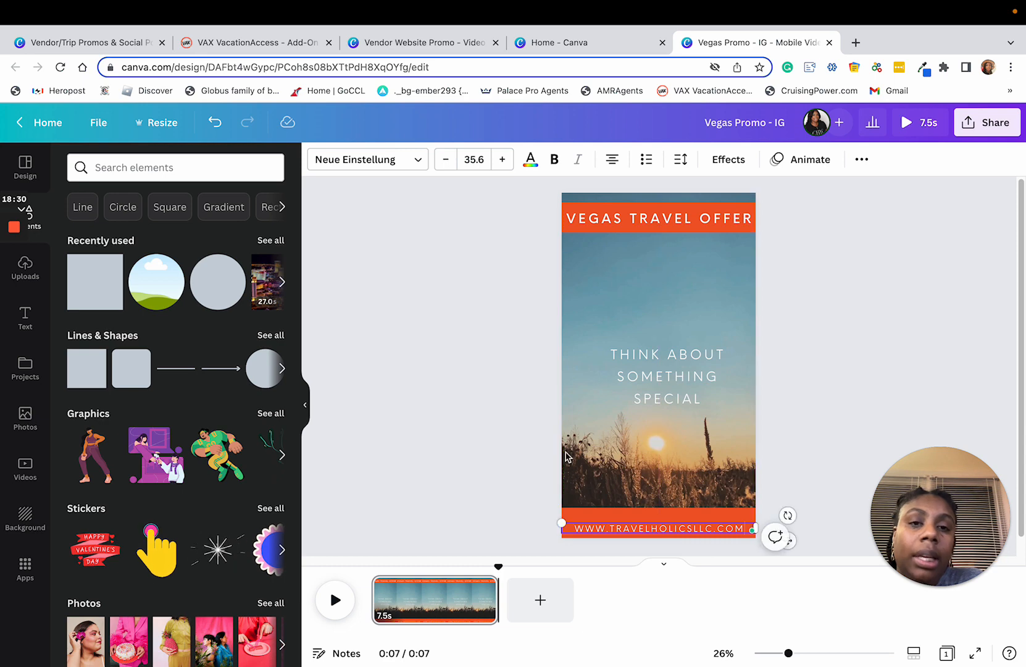
click(554, 161)
triple_click(696, 529)
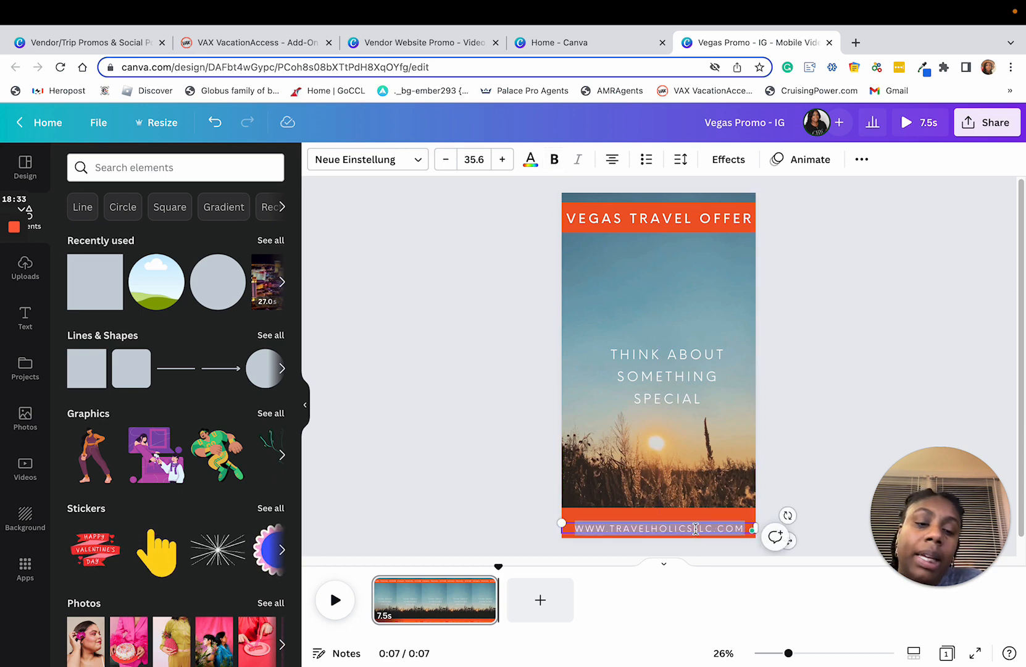
click(554, 162)
click(867, 410)
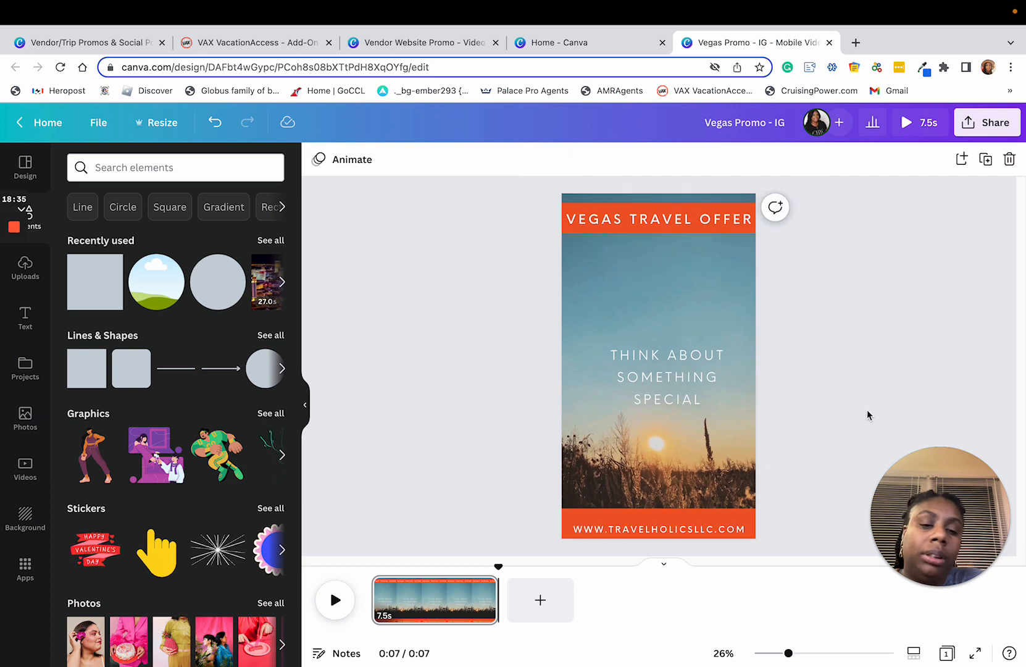
Step: Reduce the lower orange-red banner's height from its upper edge so it fits closely around the website text
click(690, 519)
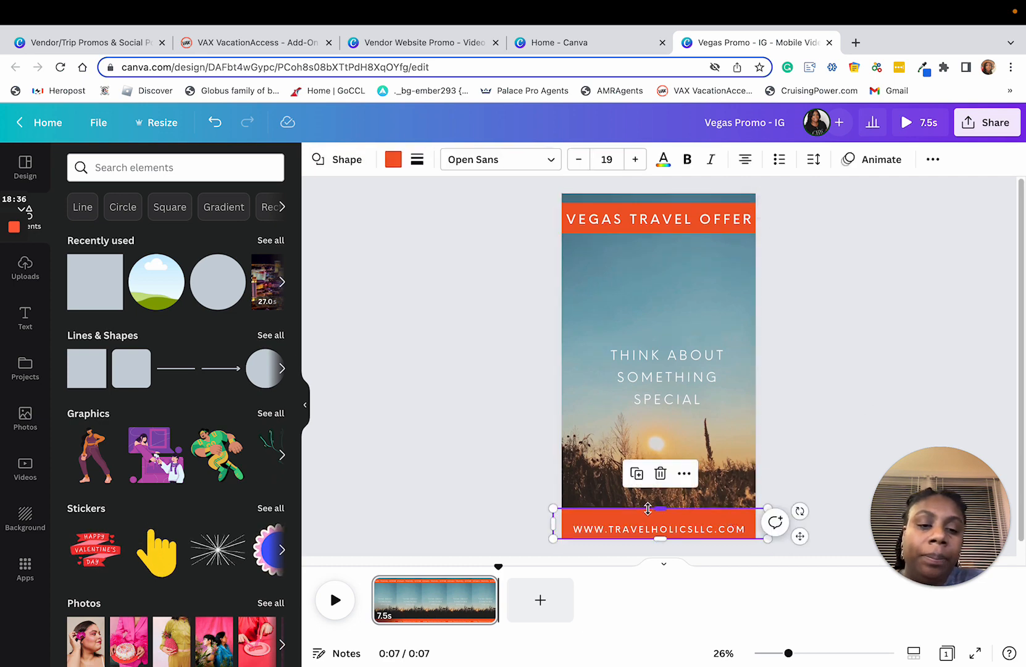
drag(648, 509, 658, 518)
click(810, 390)
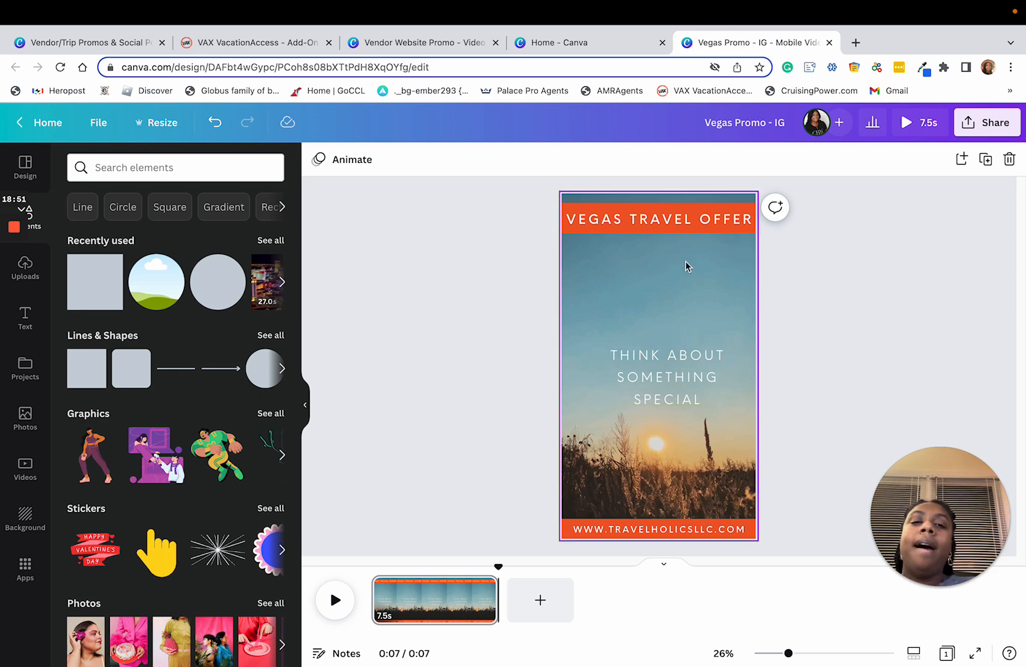
Step: Replace the sunset background video with the recently used 27-second aerial video of Las Vegas at night
click(696, 272)
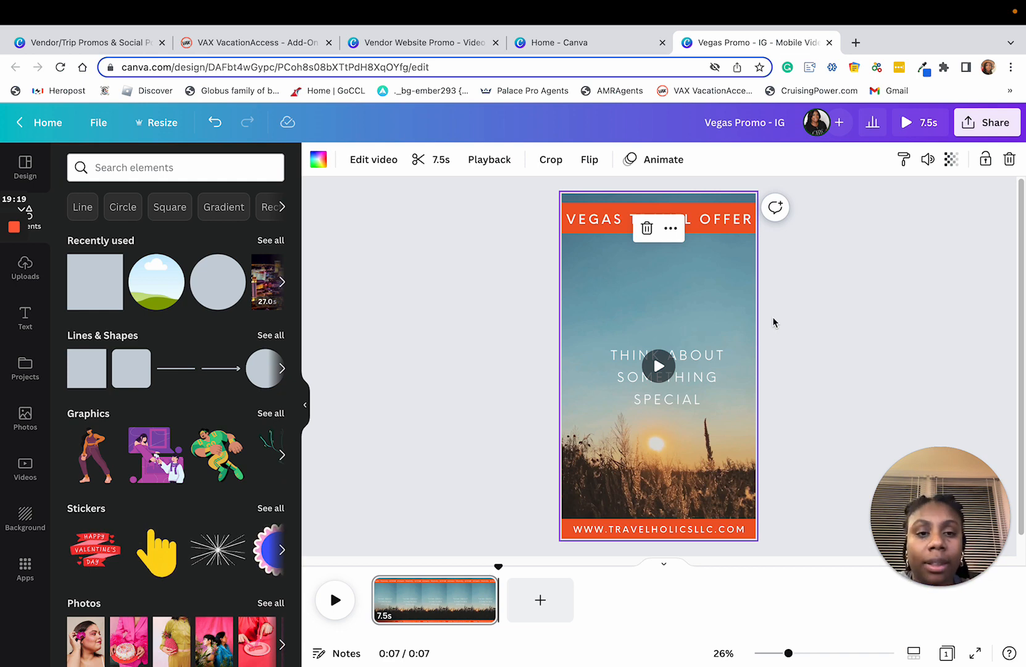
click(855, 302)
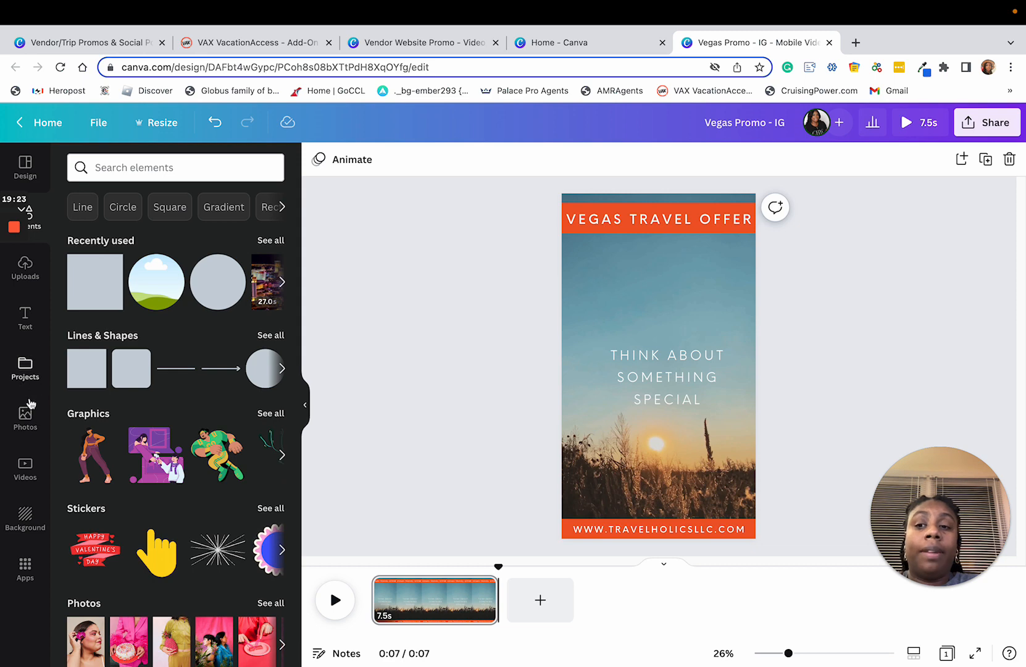
click(24, 468)
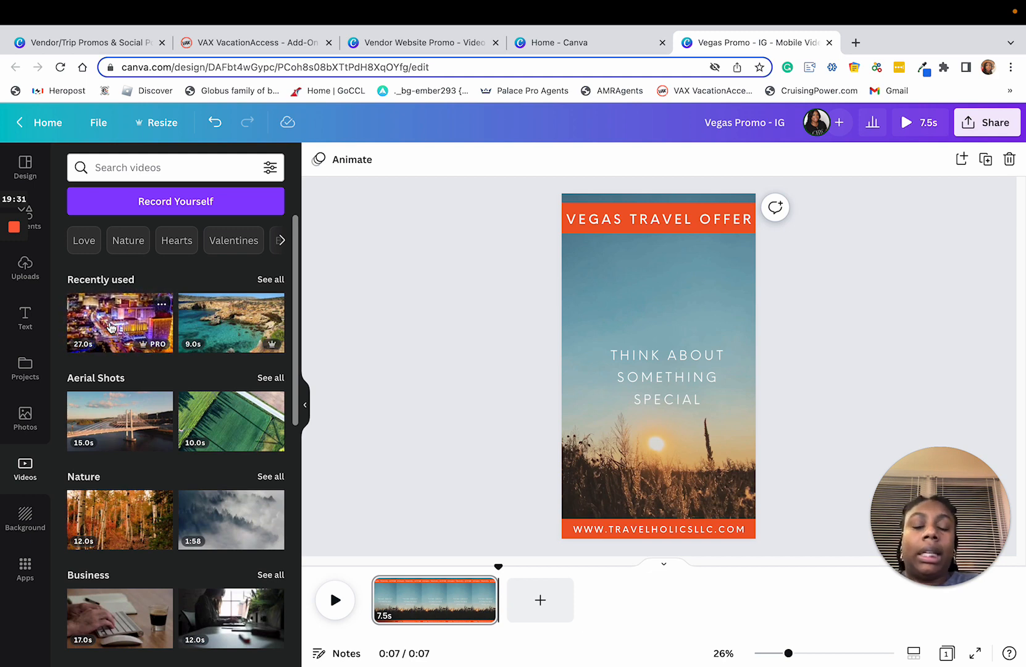
drag(113, 331, 574, 285)
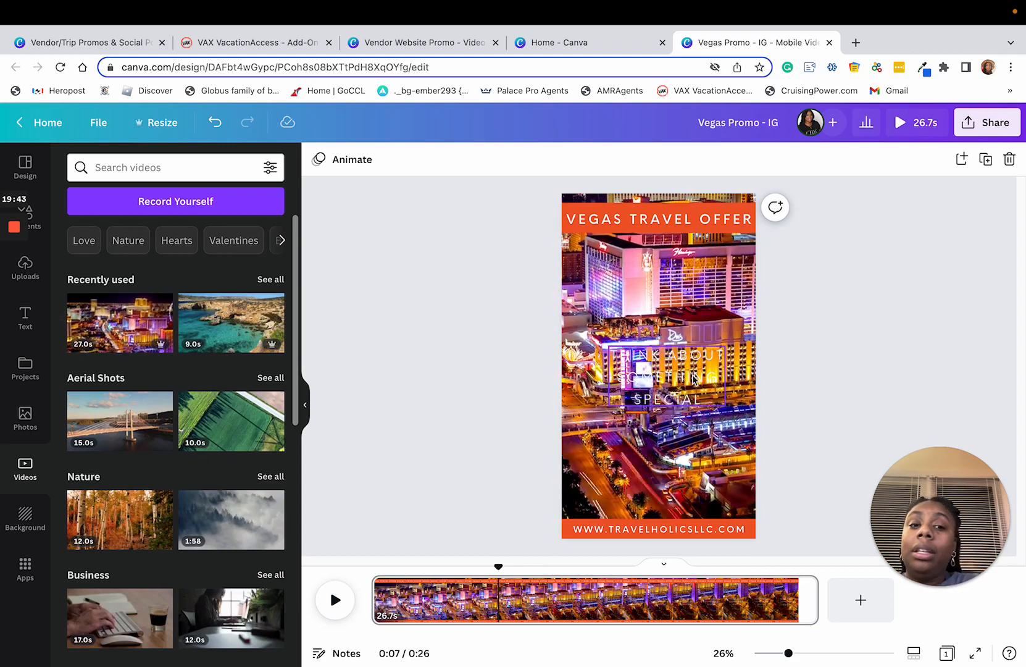
Step: Add the smartphone-shaped frame from the Frames collection to the page
click(693, 376)
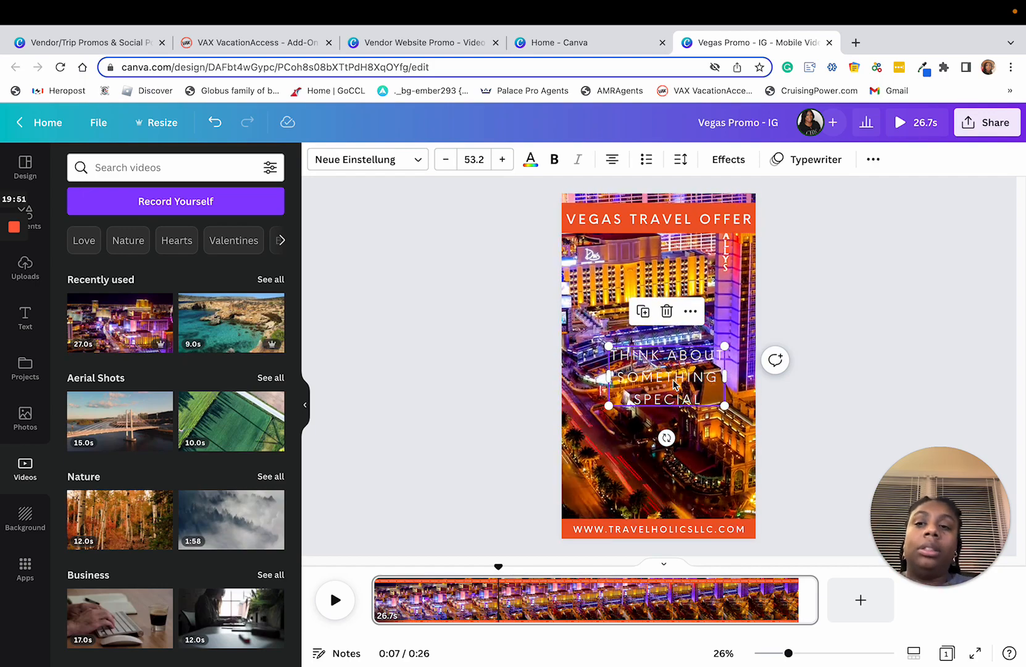
click(37, 219)
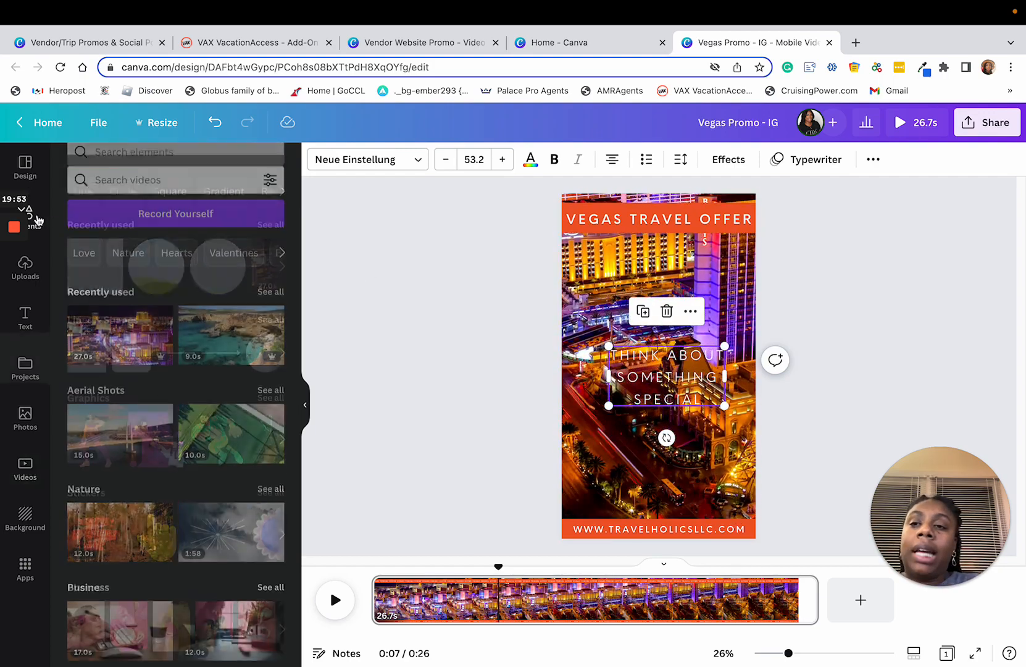
scroll(188, 349, down, 3)
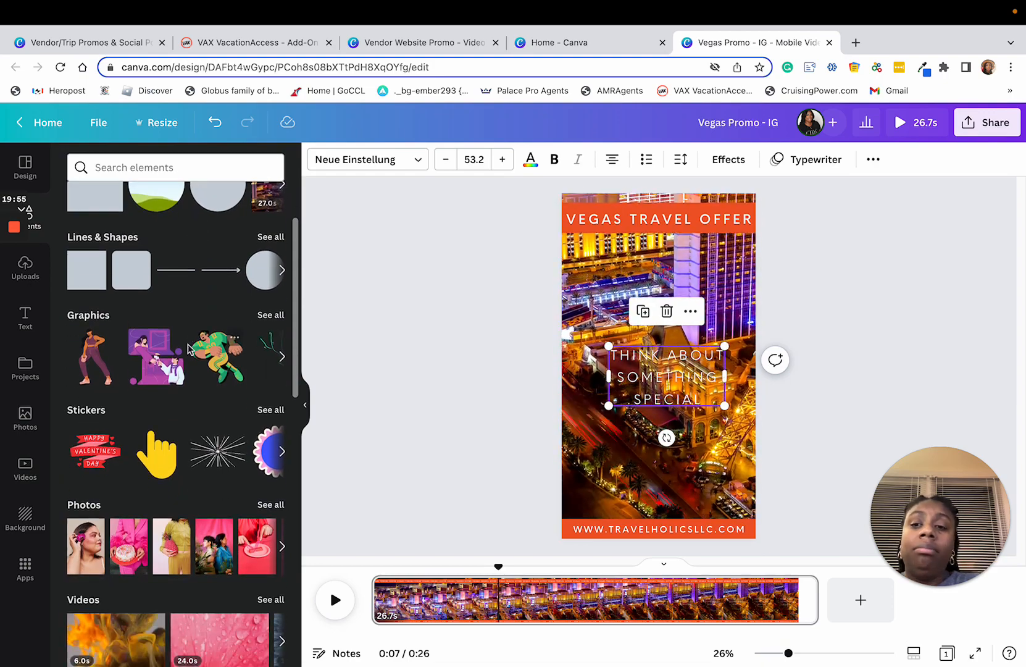
scroll(189, 349, down, 10)
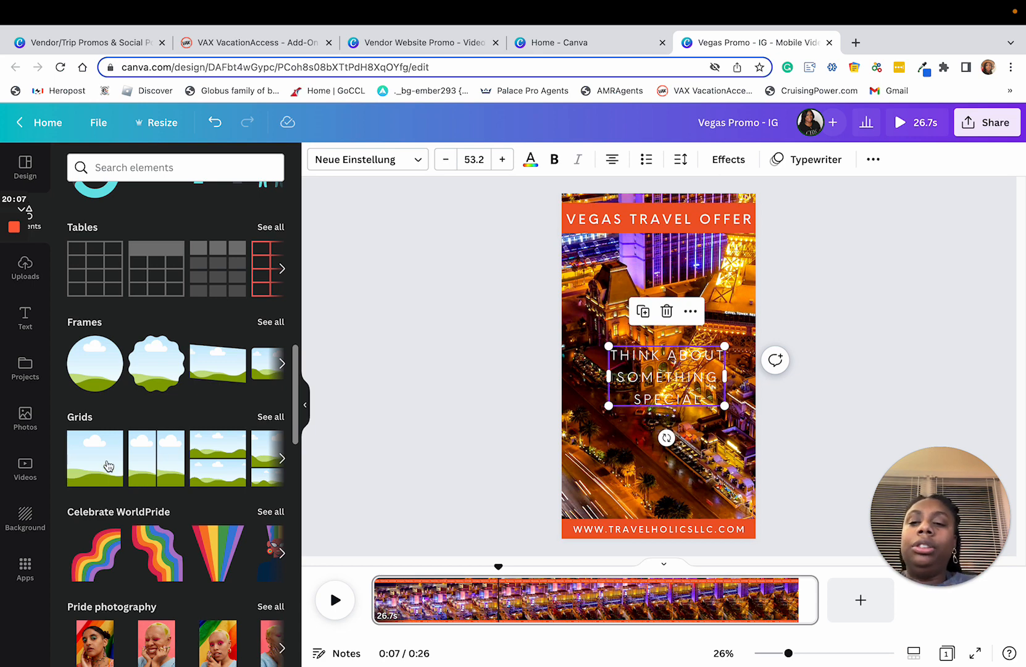
click(270, 322)
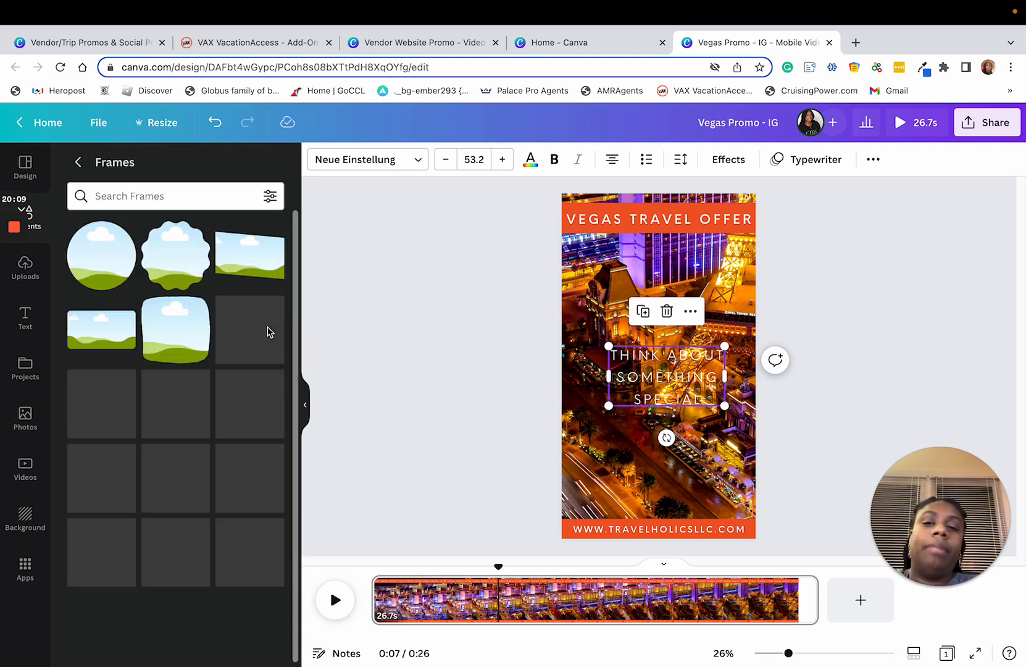
scroll(212, 458, down, 3)
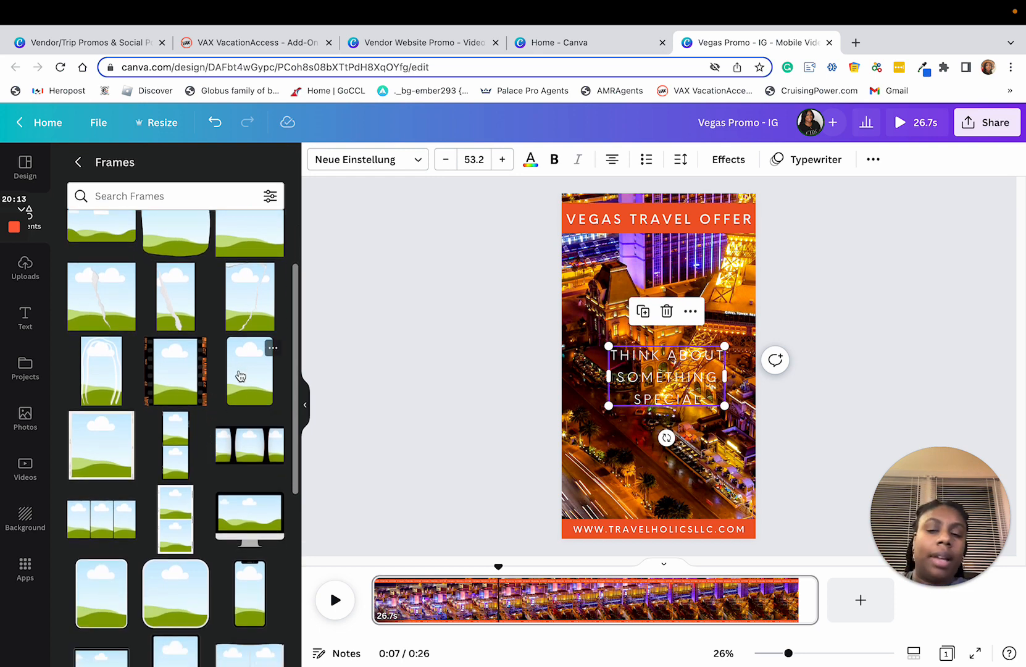
scroll(240, 376, down, 3)
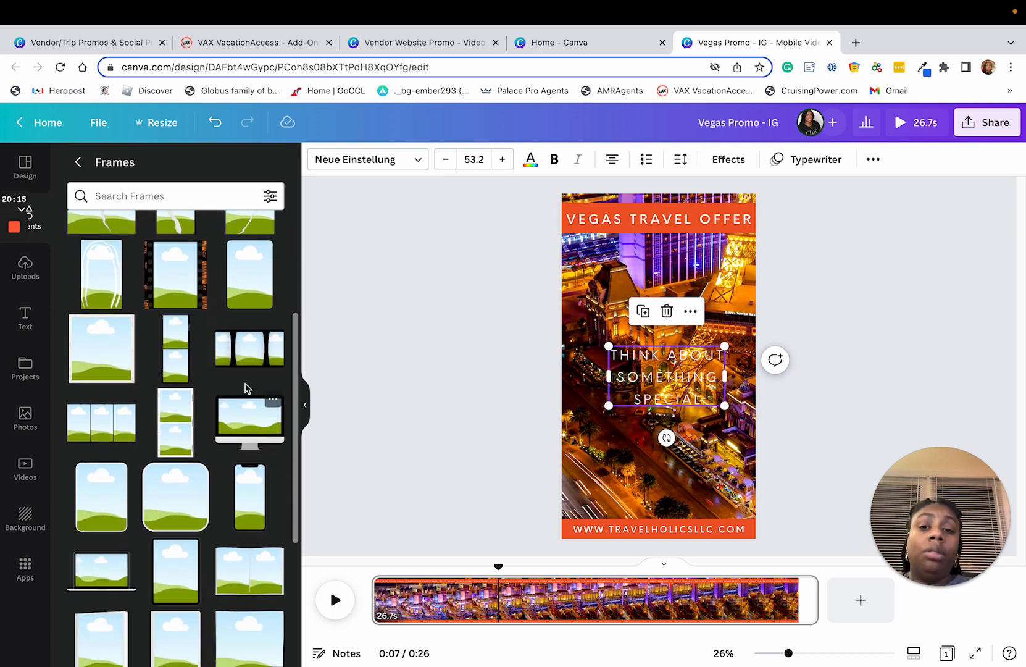
click(252, 515)
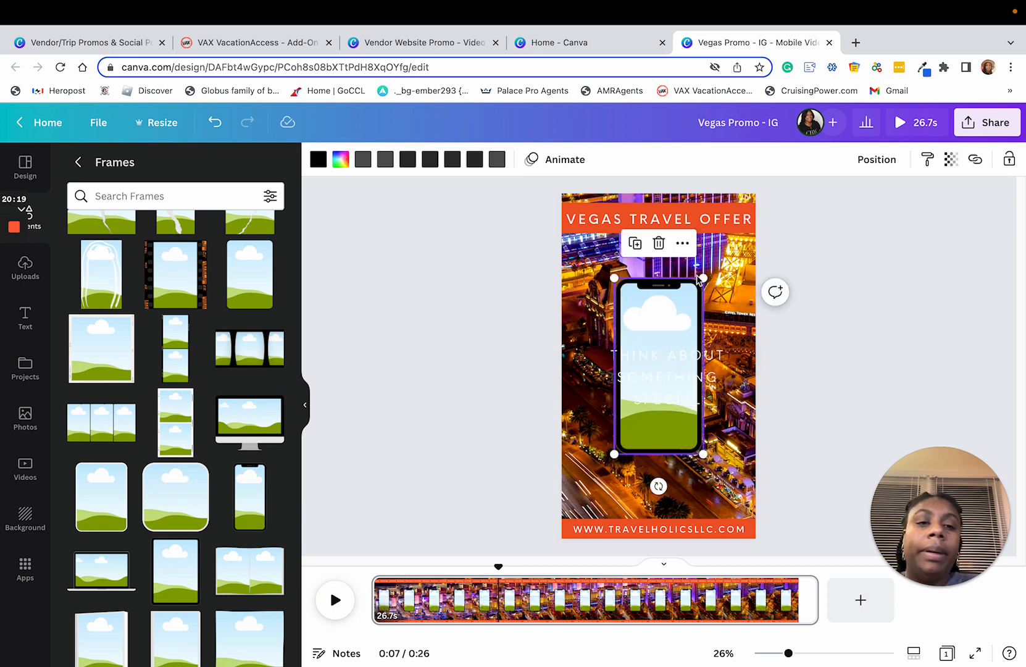
Step: Enlarge the phone frame to fill the height between the two orange-red banners and centre it on the page
drag(710, 277, 721, 243)
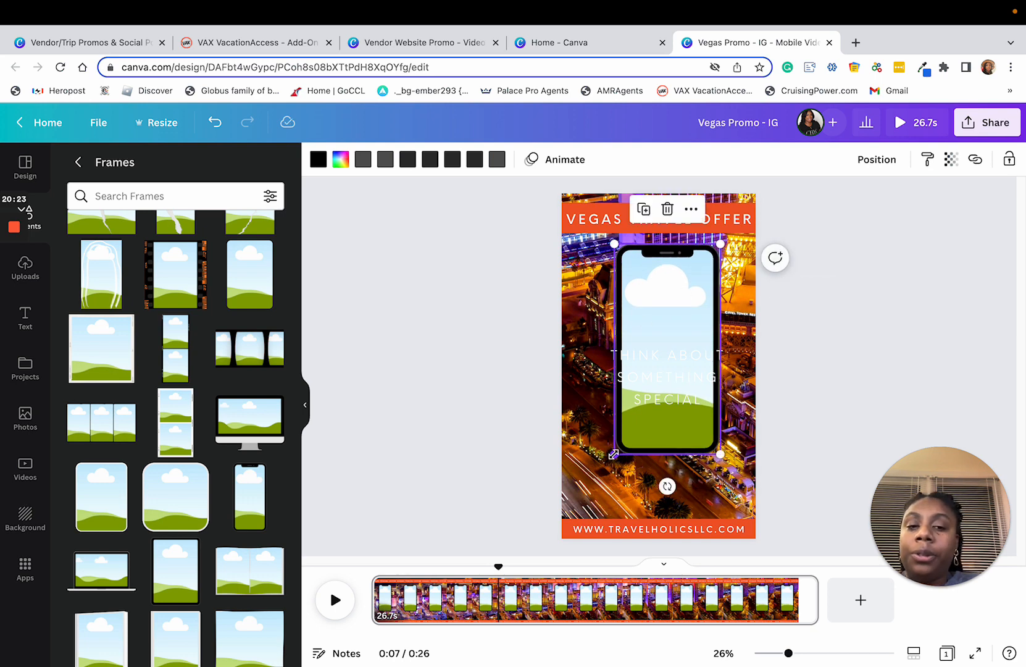
drag(613, 455, 581, 510)
drag(661, 290, 670, 289)
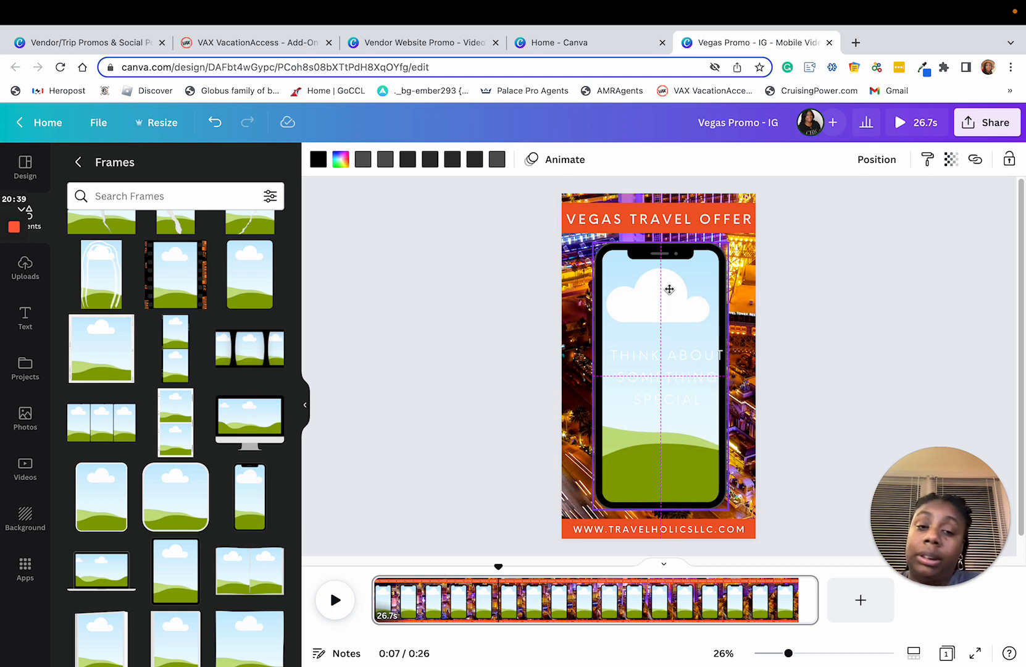
drag(670, 289, 670, 292)
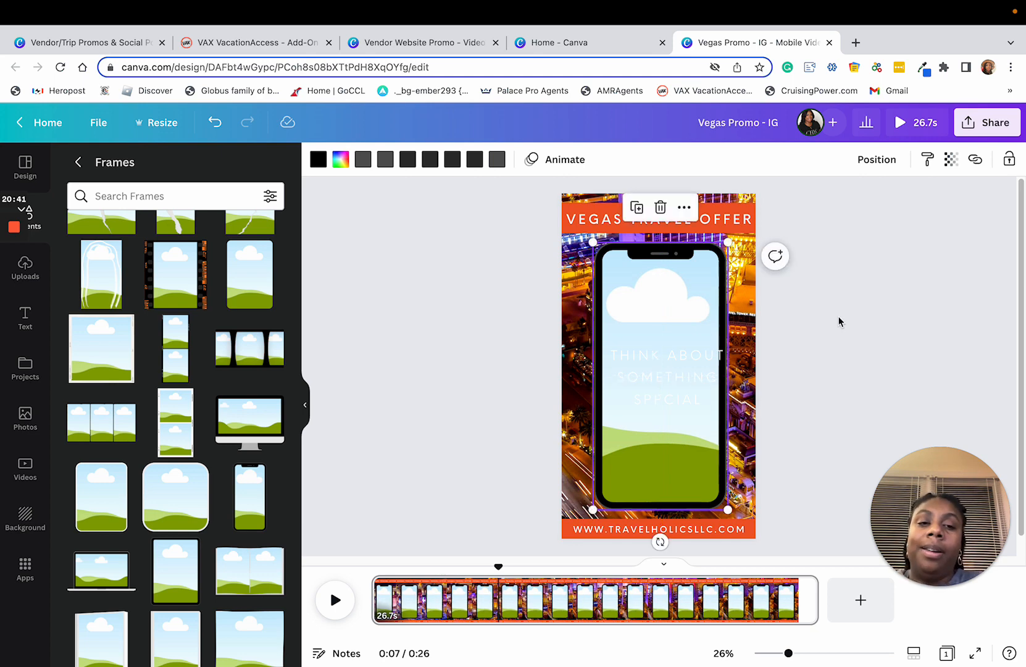
click(856, 338)
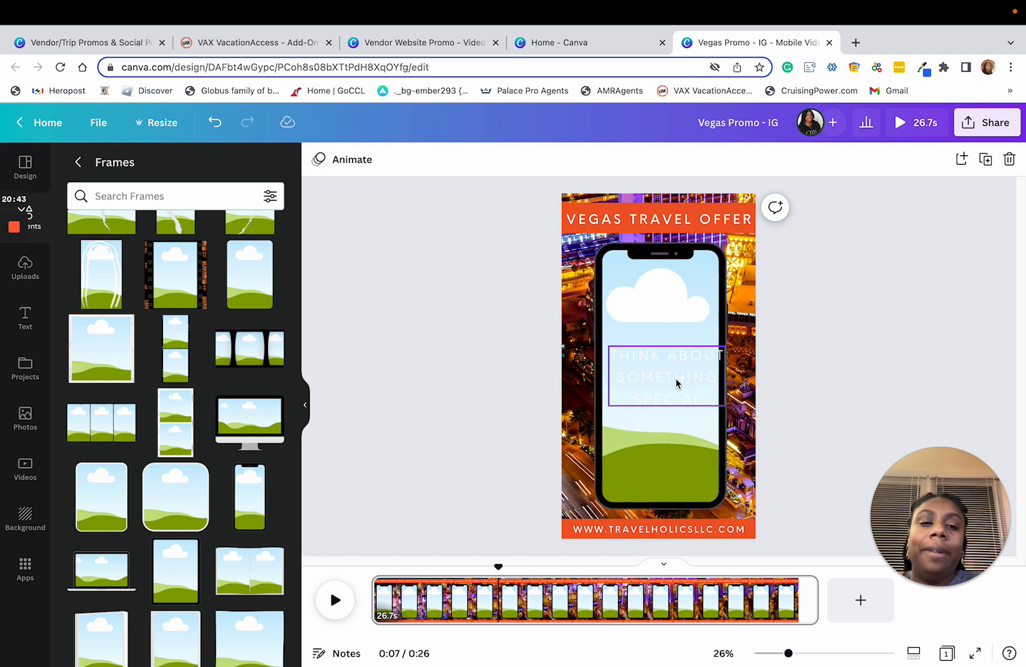
Step: Move the "THINK ABOUT SOMETHING SPECIAL" text aside and fill the phone frame with the recently used 27-second Las Vegas video
drag(672, 377, 767, 275)
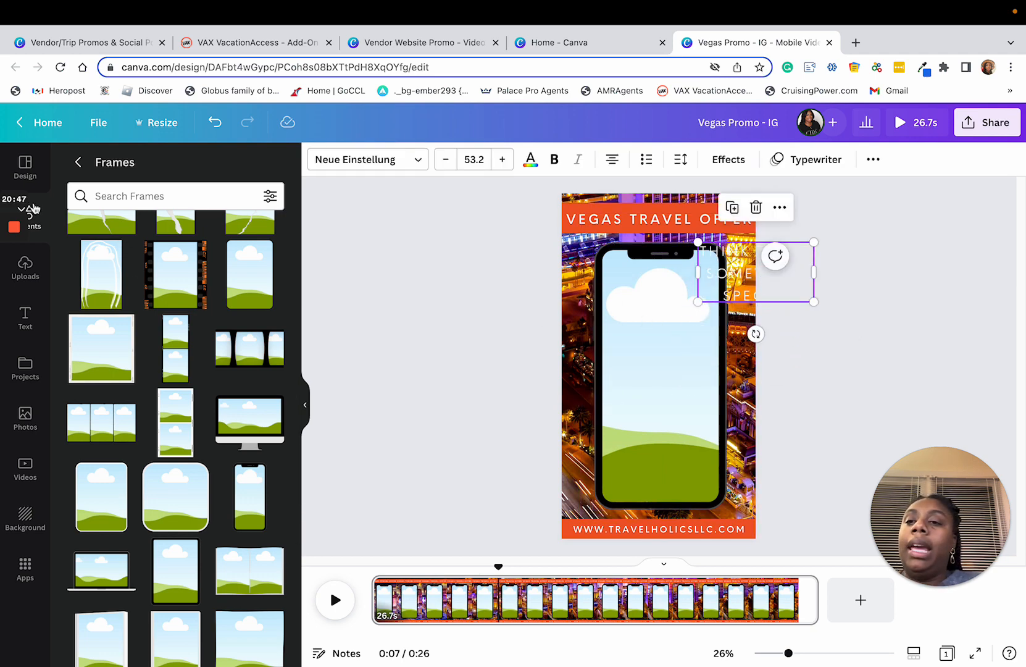
click(24, 419)
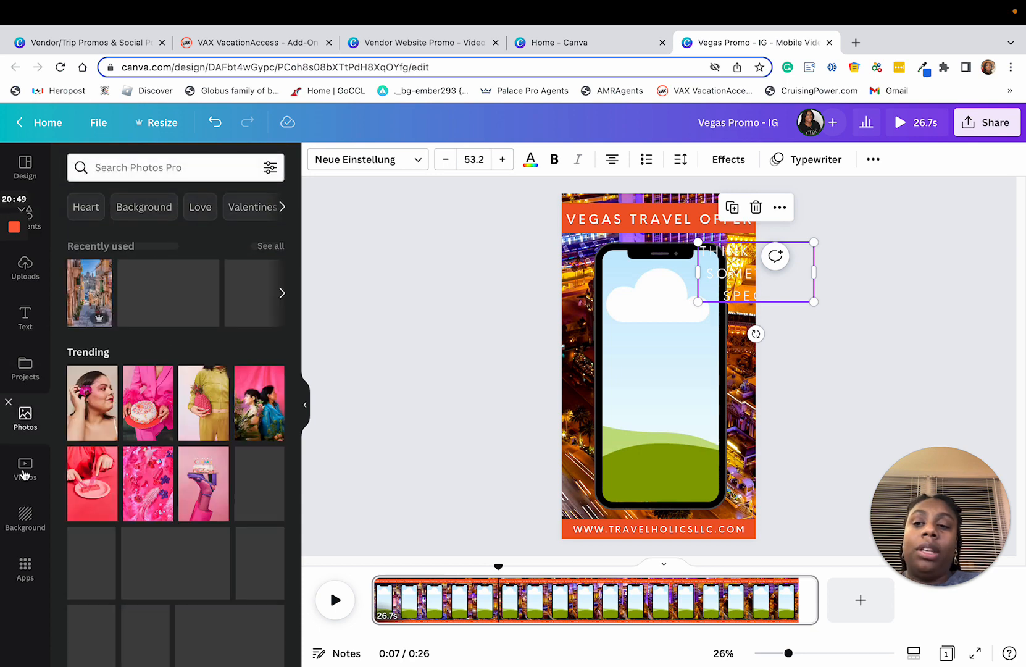
click(25, 469)
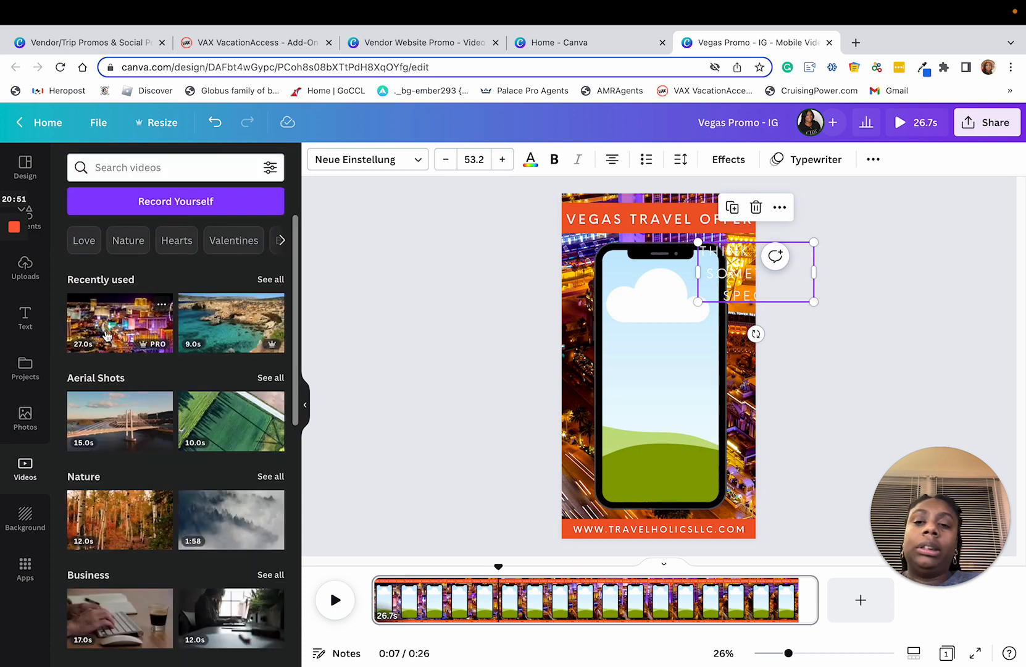
drag(108, 343, 666, 347)
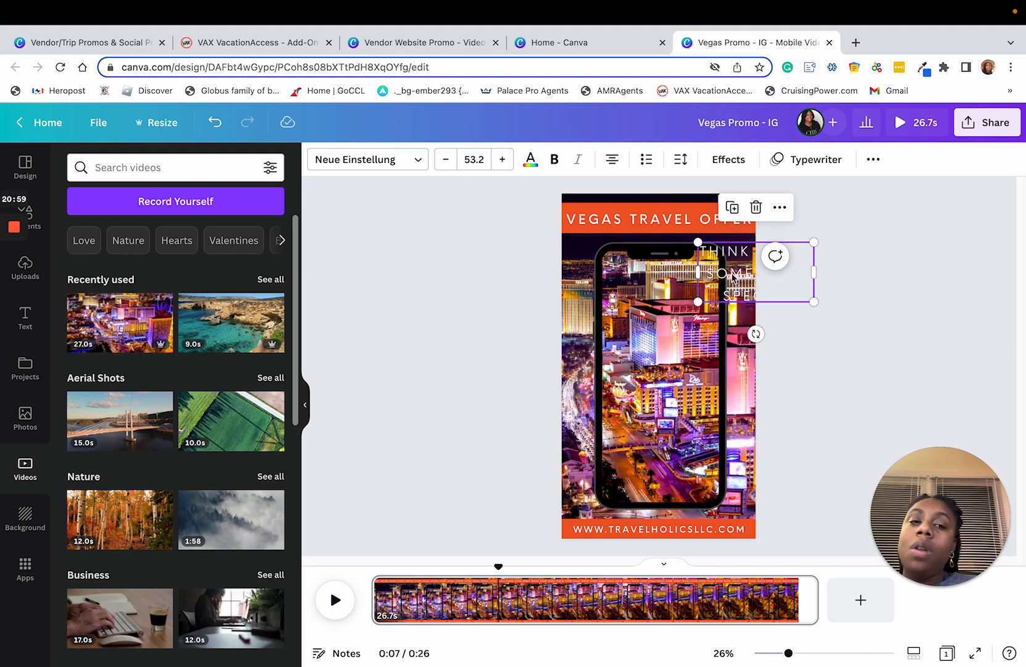
mouse_move(734, 272)
mouse_down()
mouse_move(639, 361)
mouse_move(639, 332)
mouse_move(715, 278)
mouse_up()
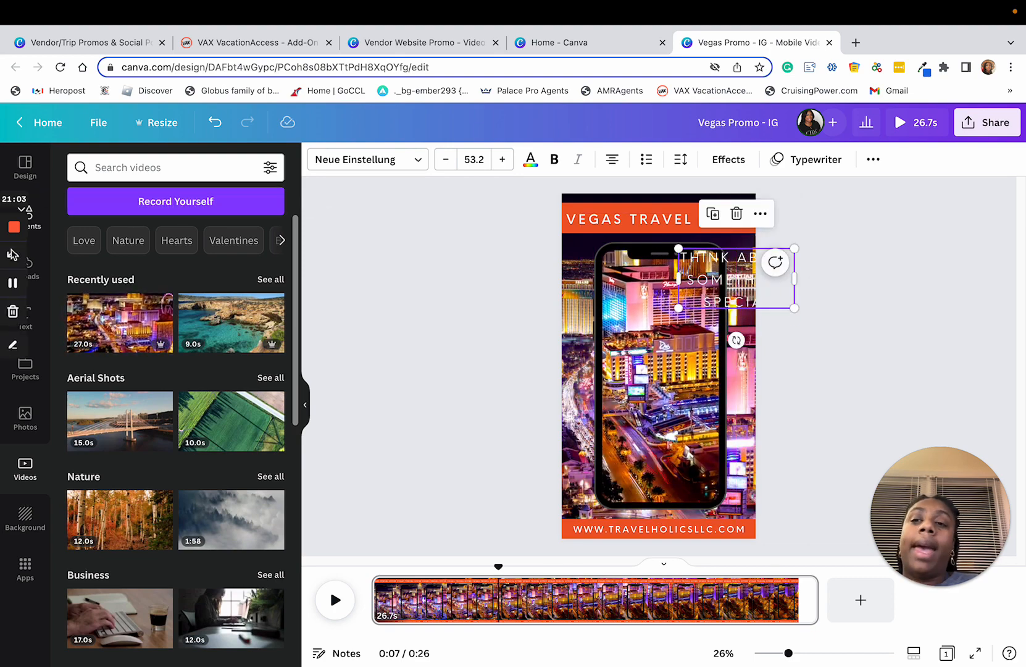
Step: Add a square shape and place it at the upper-left corner of the phone's screen
click(28, 216)
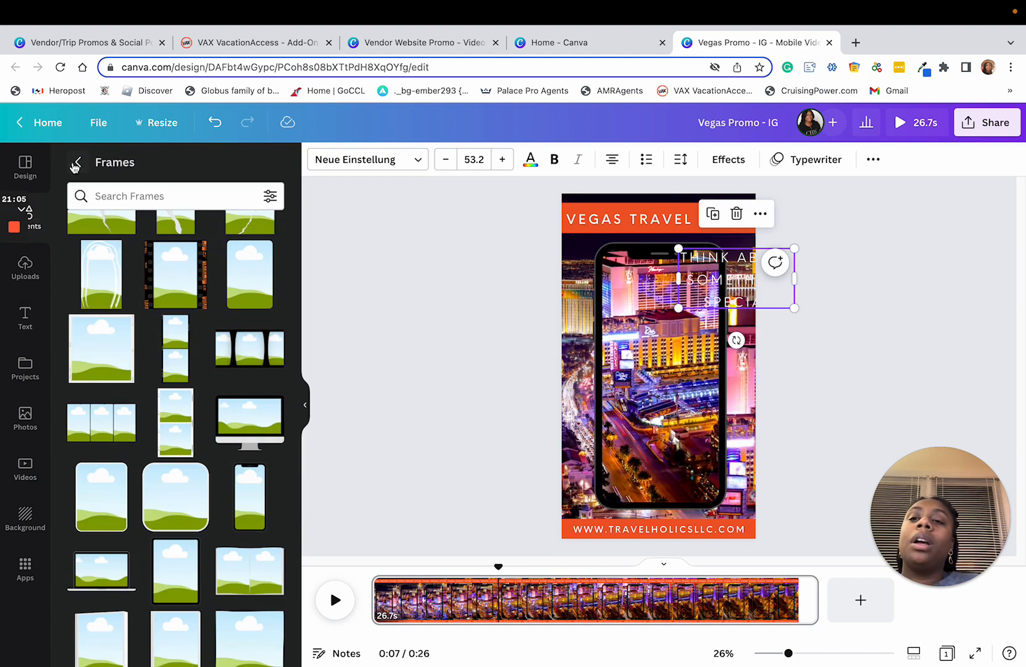
click(78, 162)
click(155, 282)
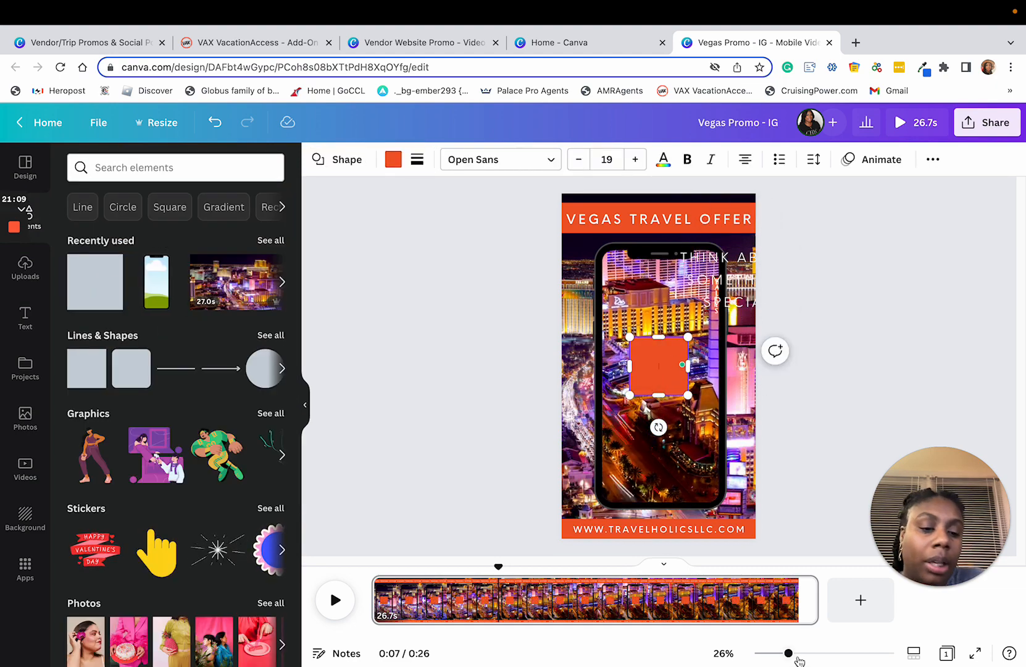
drag(788, 653, 819, 654)
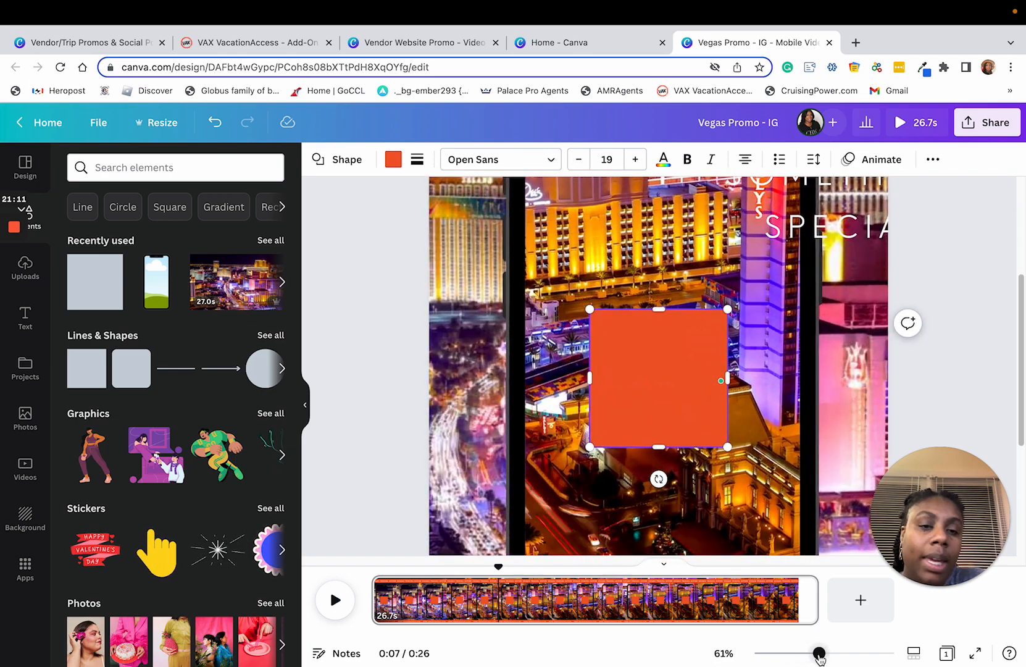
scroll(765, 453, up, 3)
scroll(764, 454, down, 2)
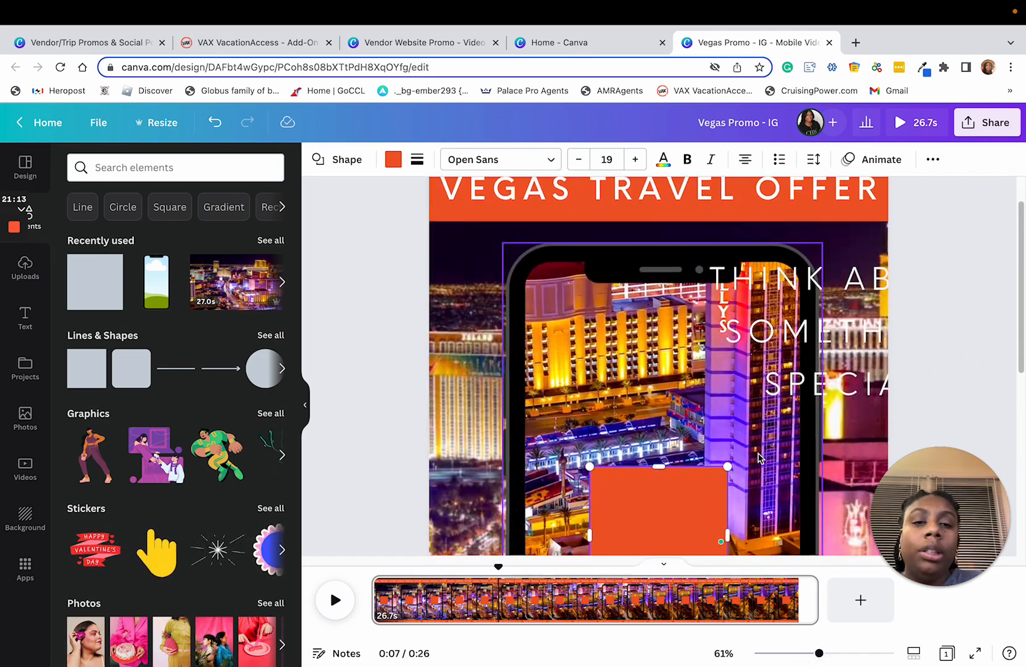
drag(671, 488, 602, 286)
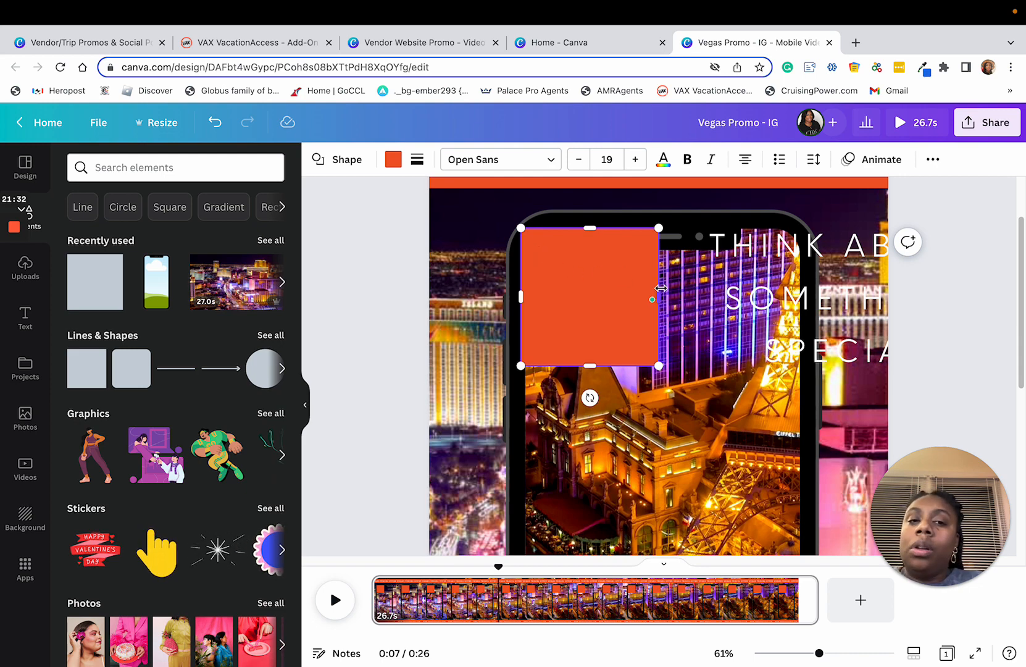
Step: Stretch the orange-red square in width and height until it covers the phone's screen
drag(657, 296, 800, 300)
drag(660, 363, 694, 530)
scroll(918, 460, up, 5)
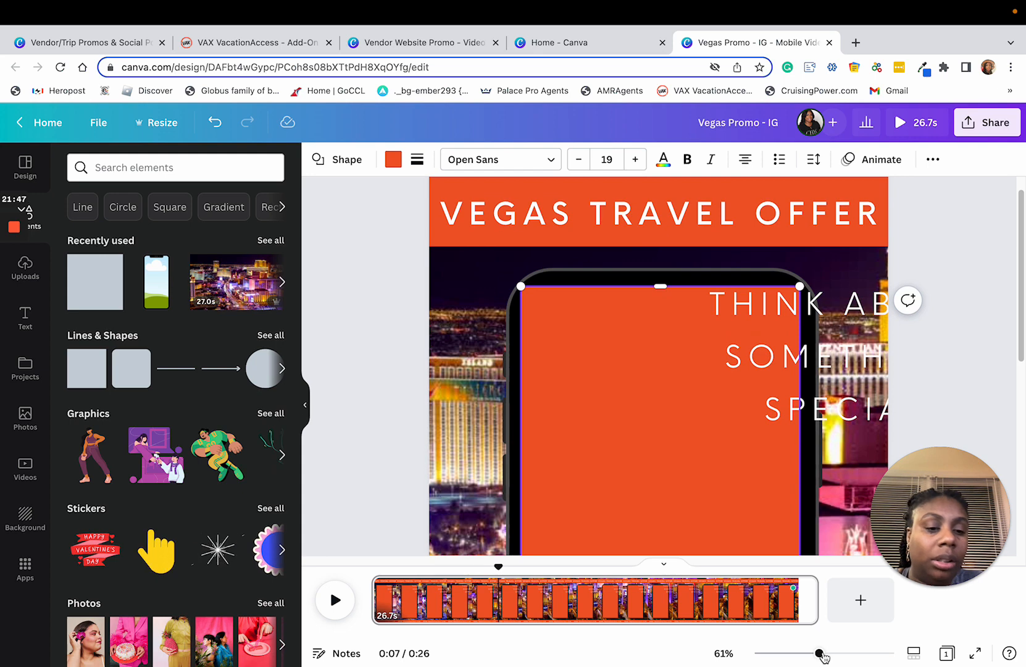
drag(819, 656, 789, 653)
click(864, 367)
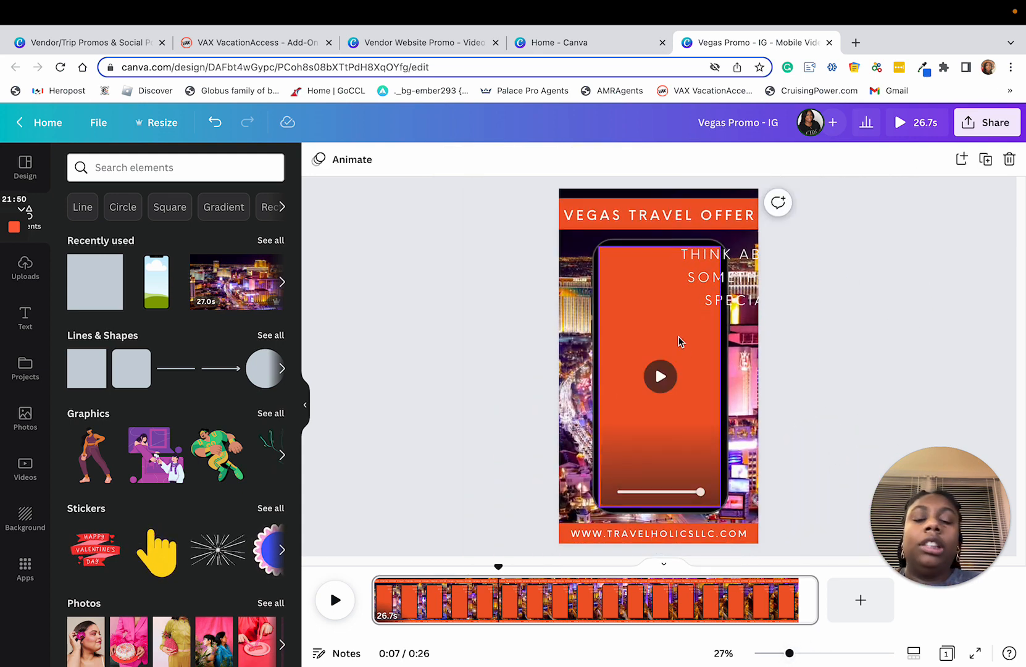
Step: Recolor the rectangle over the phone's screen black and reduce its opacity so the video shows through
click(654, 298)
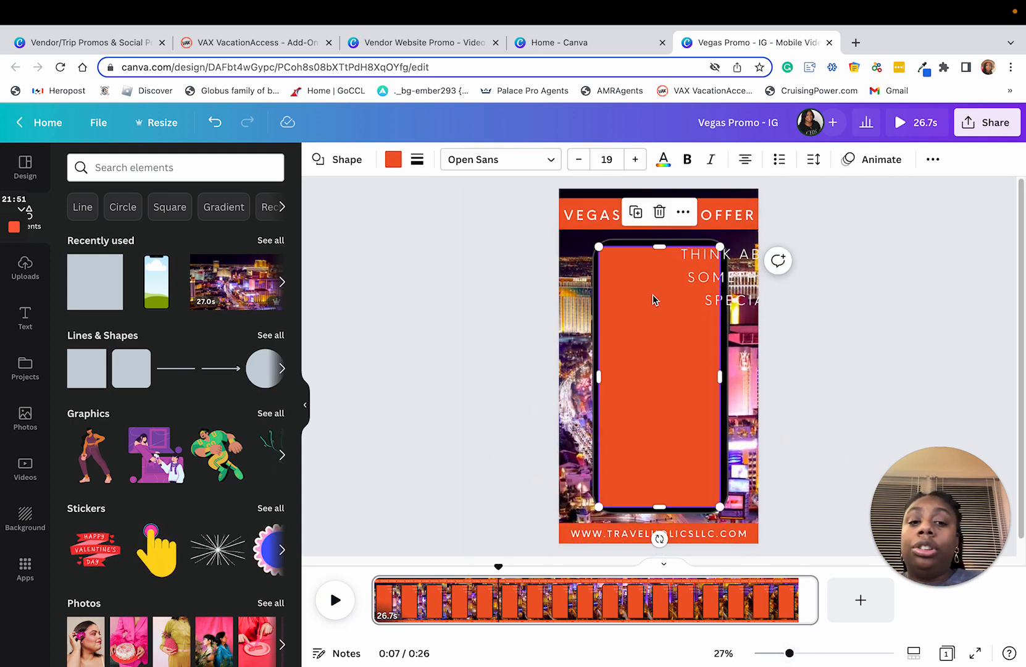
click(393, 161)
click(156, 228)
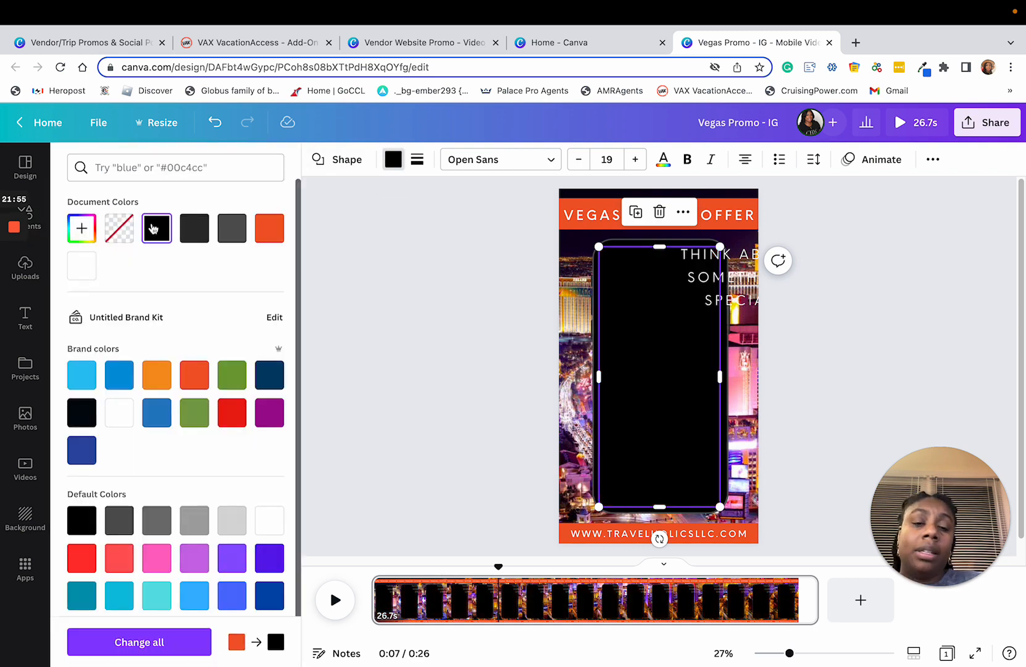
click(926, 160)
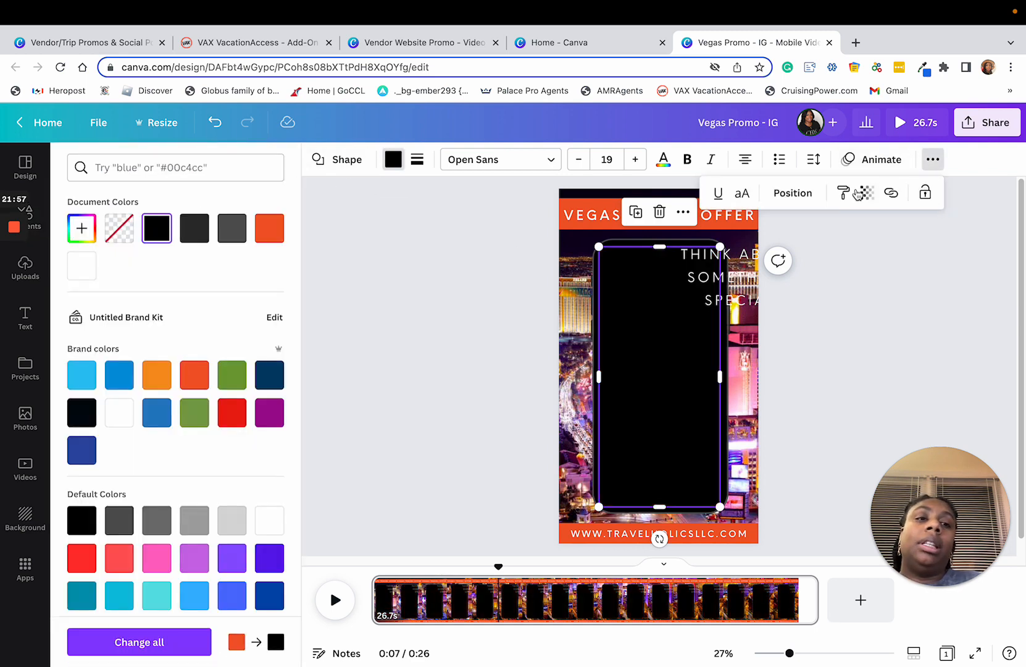
click(867, 192)
drag(863, 248, 820, 253)
Step: Move the "THINK ABOUT SOMETHING SPECIAL" text onto the upper part of the phone's darkened screen, centred horizontally
drag(747, 313, 668, 333)
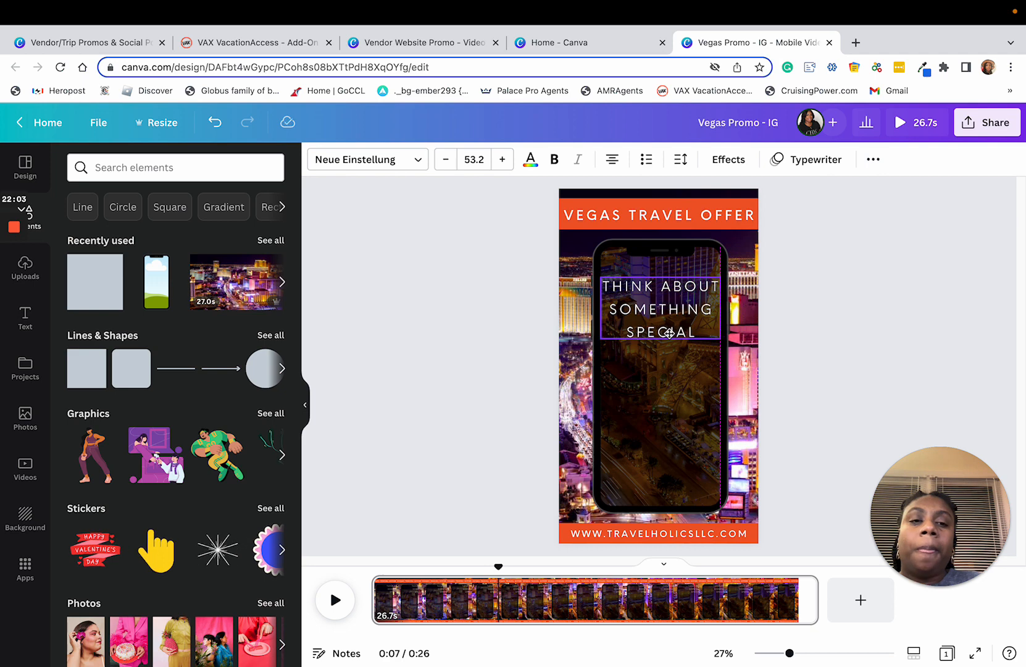
click(896, 348)
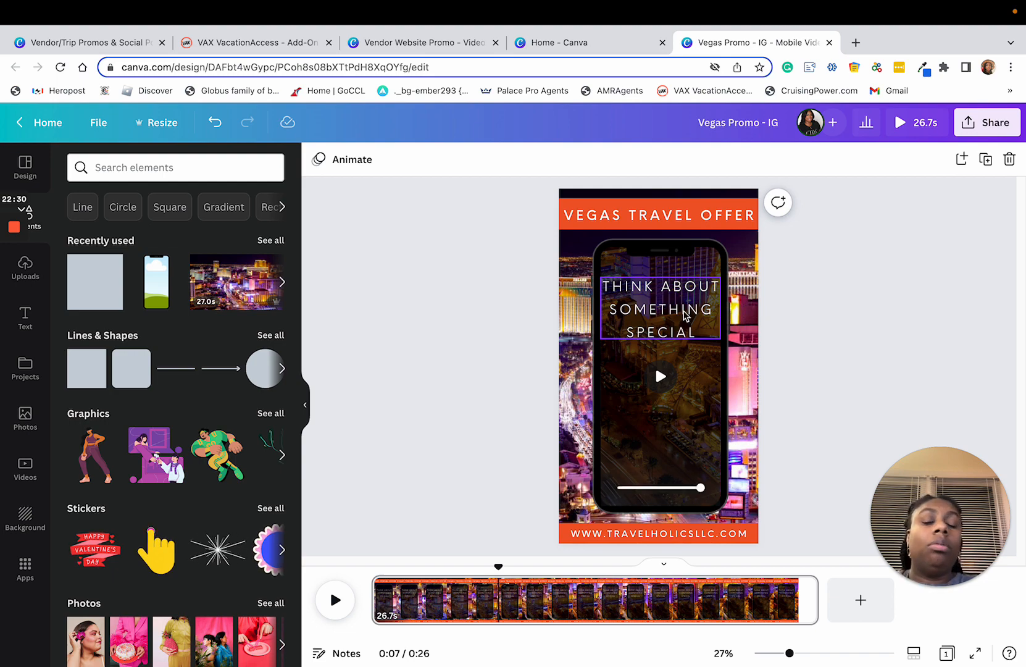
Step: Switch to VAX VacationAccess, open the itinerary's hotel details and select the hotel name "MGM Grand Hotel & Casino" for copying
click(264, 44)
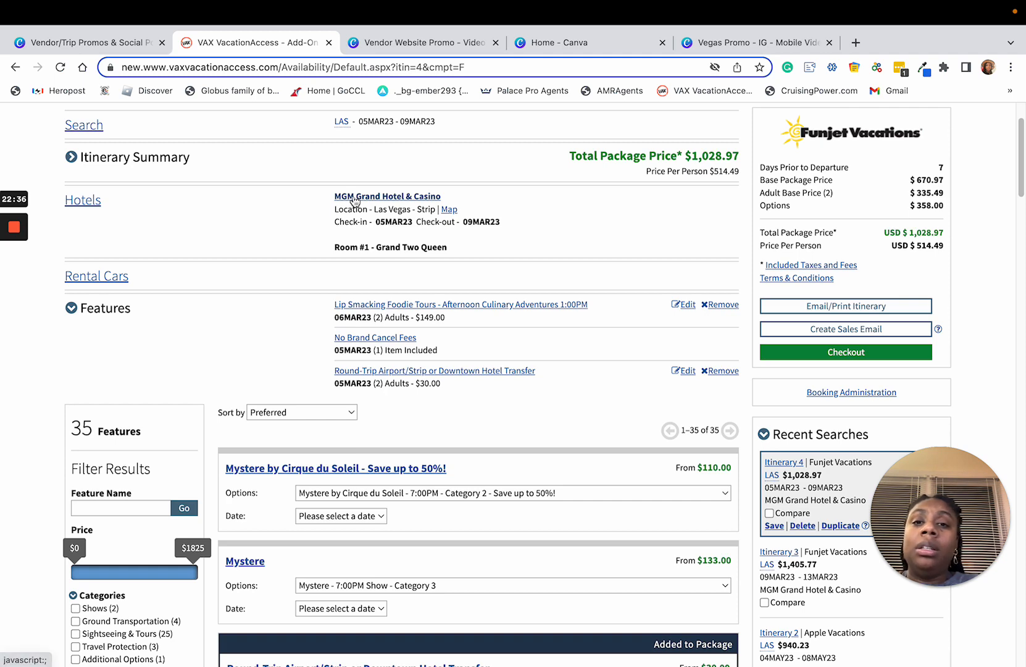
scroll(253, 210, up, 3)
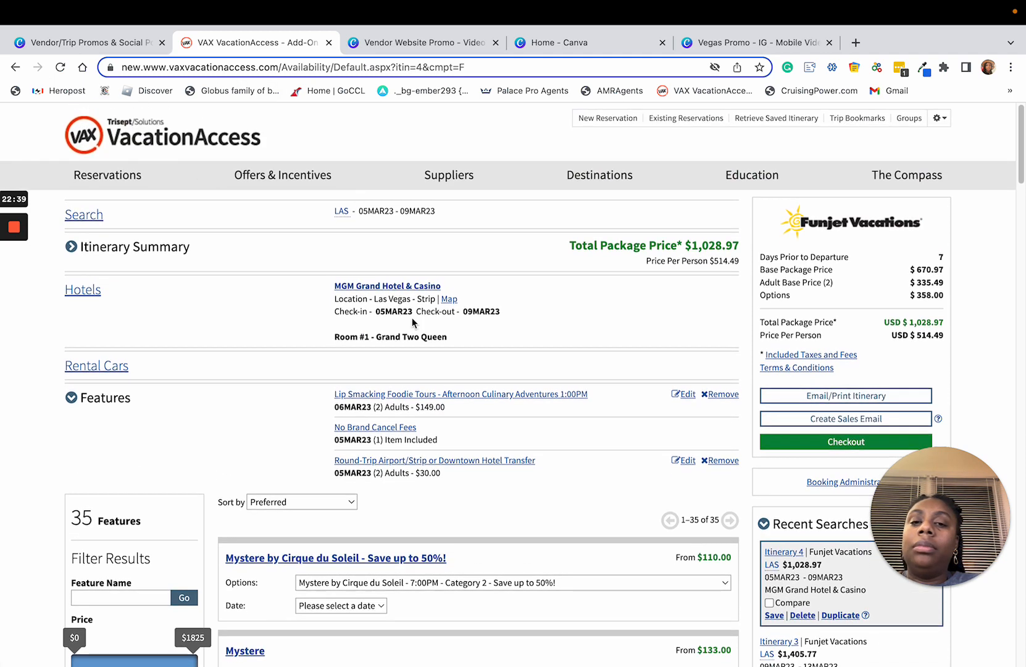
scroll(412, 321, down, 1)
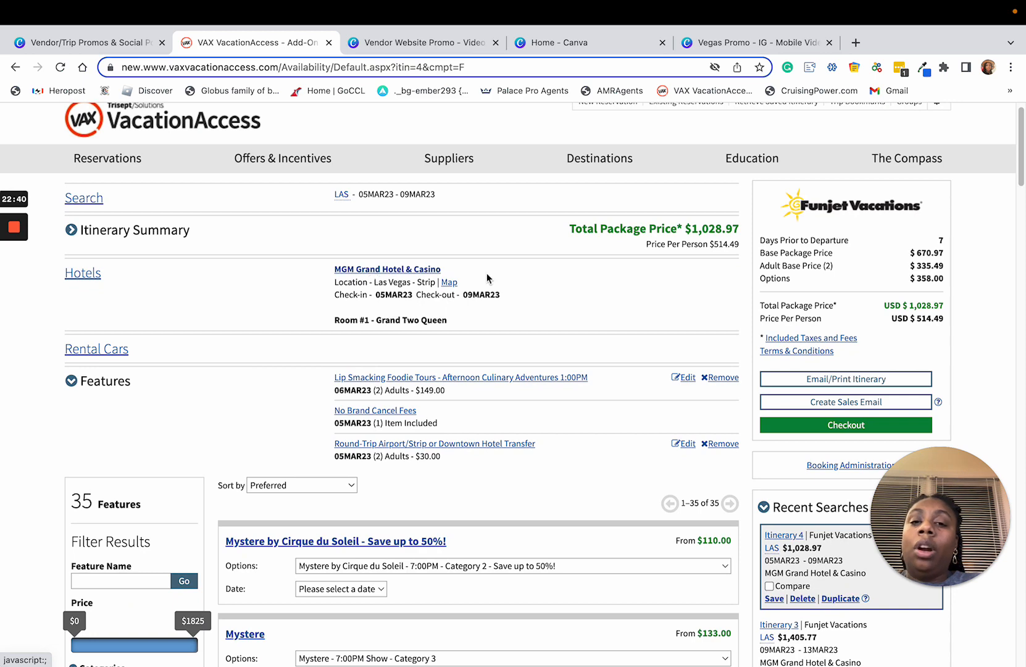
click(405, 270)
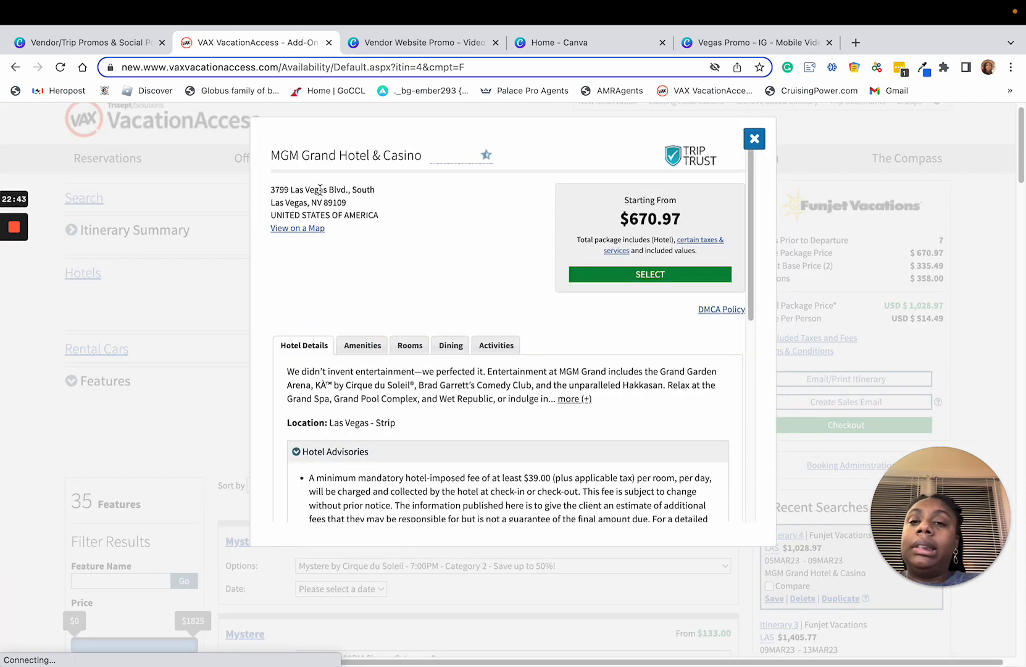
drag(272, 155, 421, 155)
key(super+c)
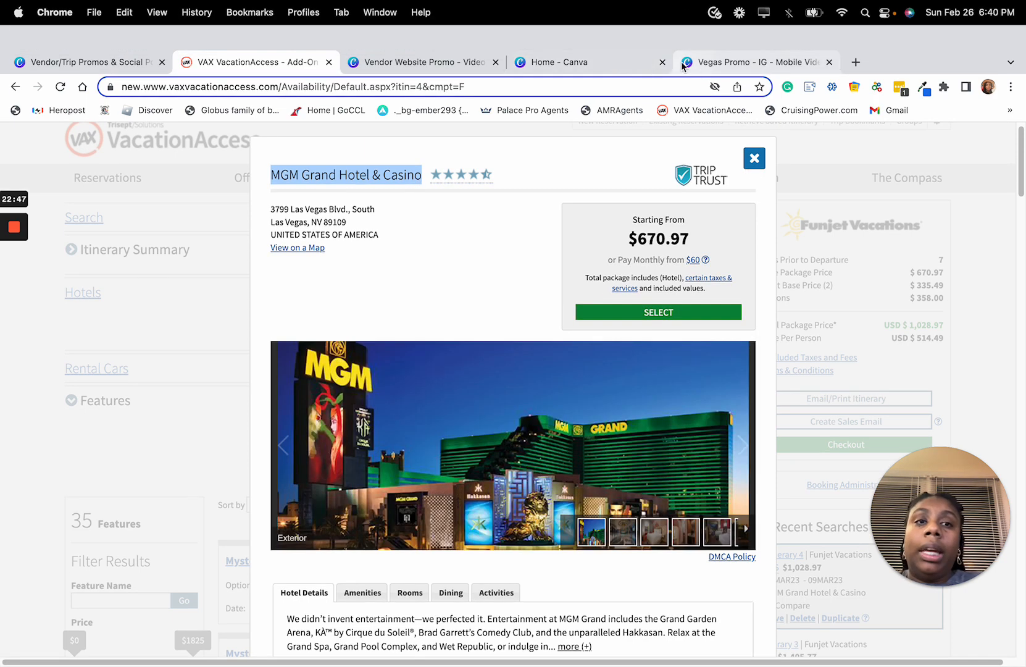
Step: Switch to the Vegas Promo - IG design in Canva and replace the "THINK ABOUT SOMETHING SPECIAL" text with the copied "MGM GRAND HOTEL & CASINO"
click(730, 61)
click(661, 291)
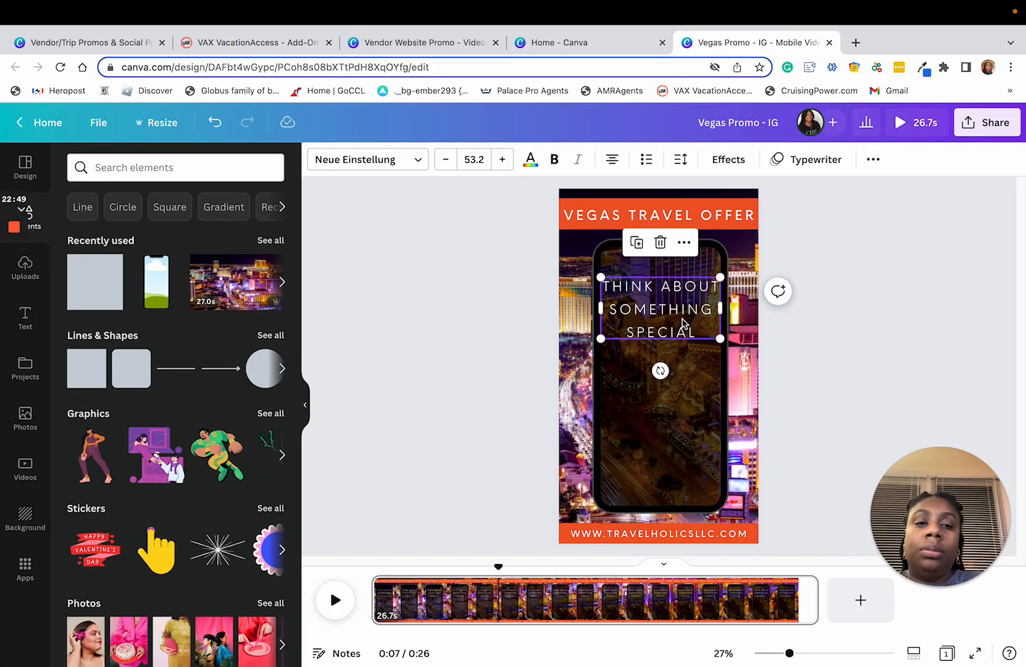
click(692, 336)
key(super+v)
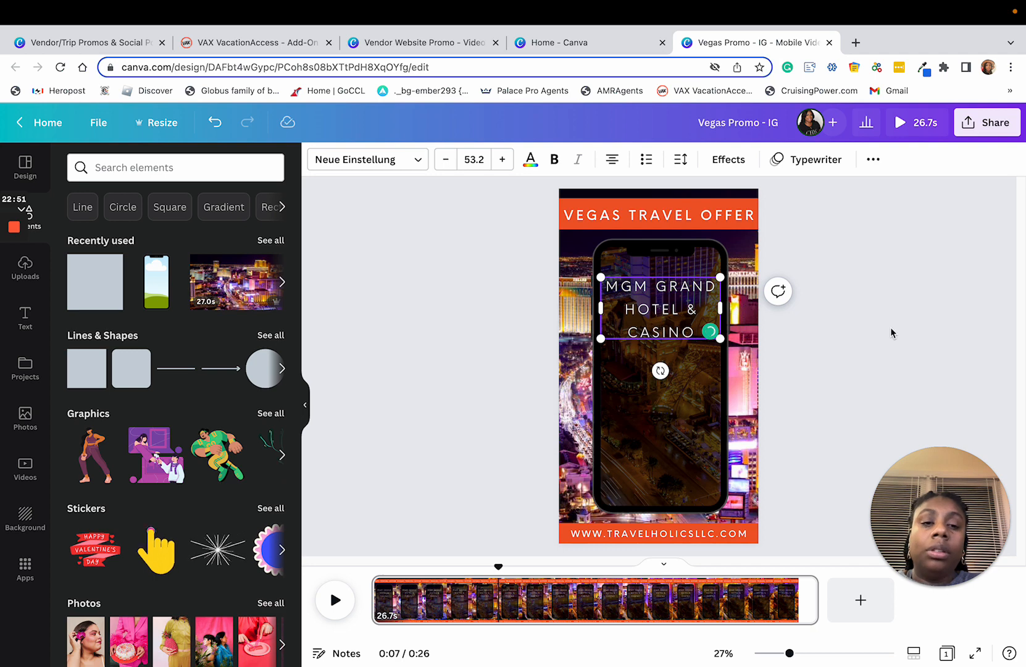
click(893, 378)
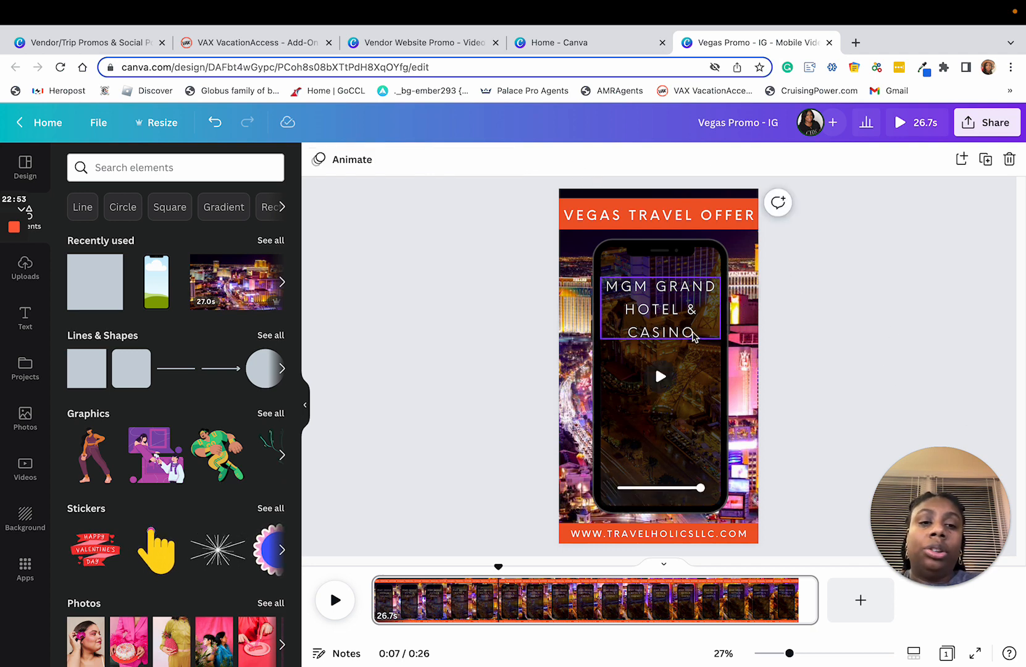
Step: Duplicate the hotel name text, place the copy on the lower half of the phone's screen, and move the original slightly higher
click(655, 283)
click(641, 245)
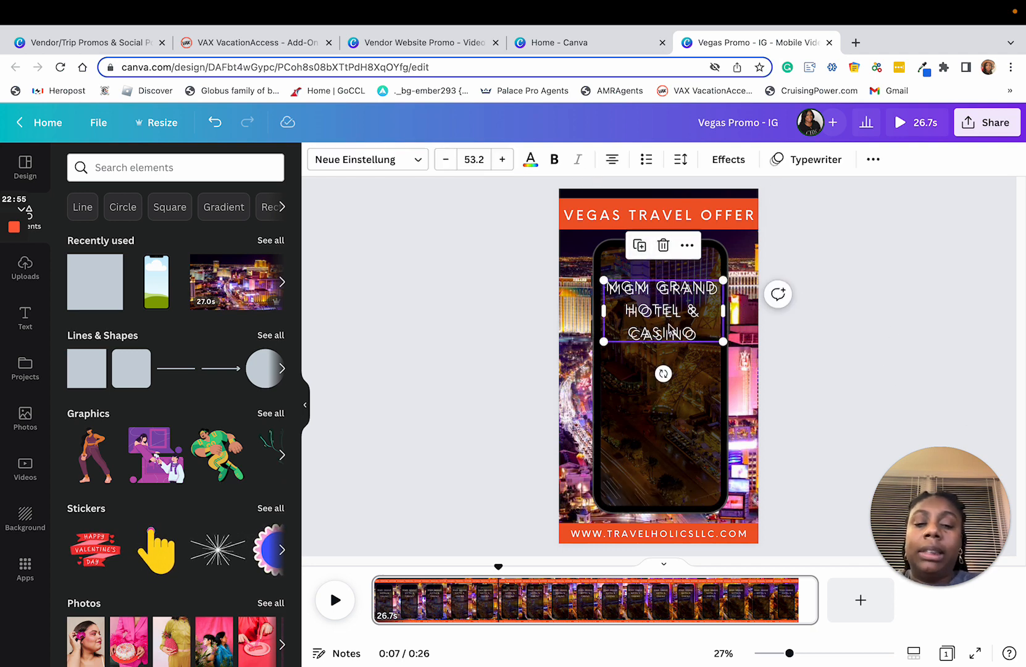
click(649, 301)
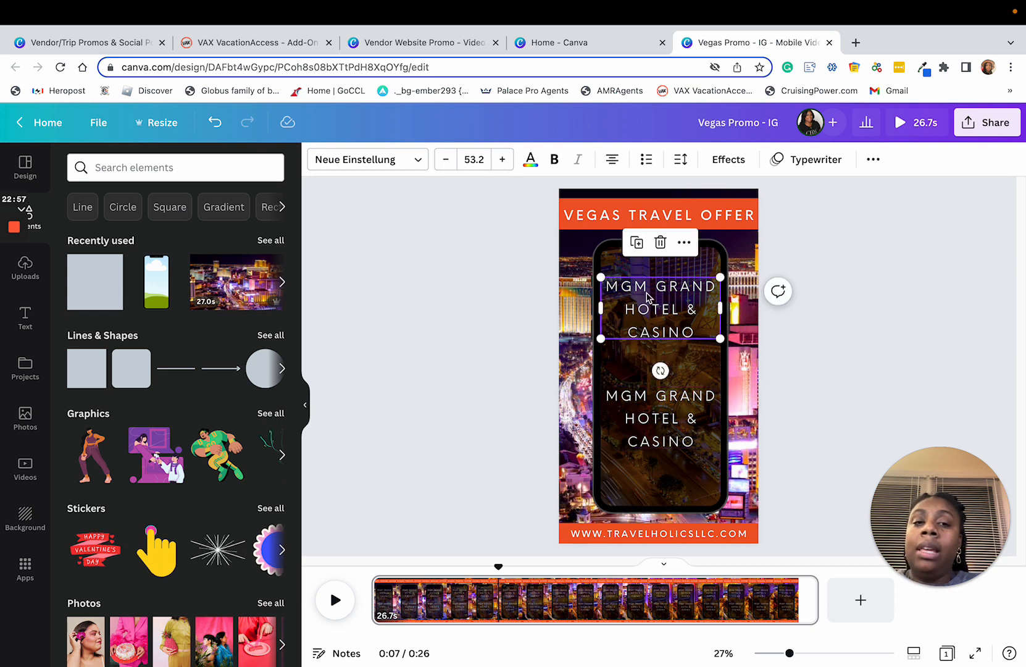
drag(648, 301, 647, 283)
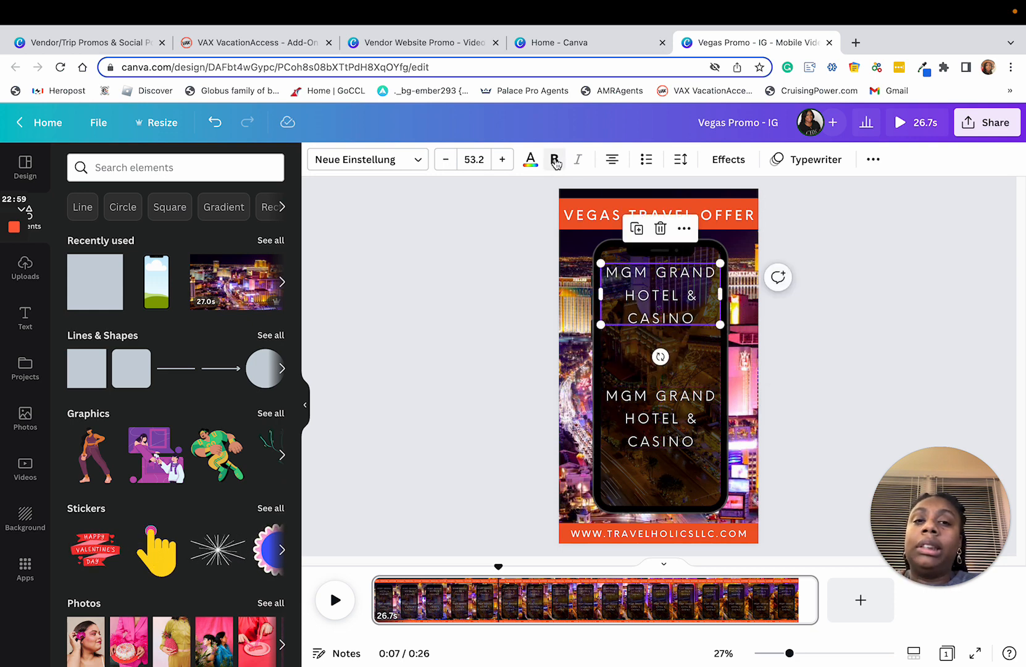
Step: Make the upper hotel name bold and scale it down to a font size of about 41.5 so it fits on two lines
click(554, 160)
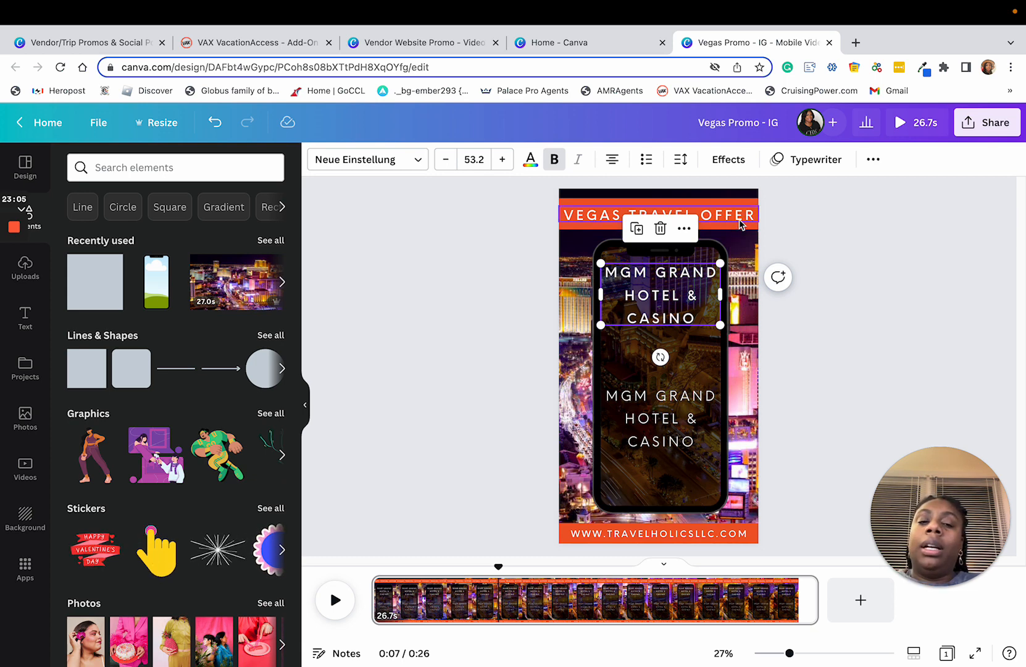
drag(718, 325, 720, 287)
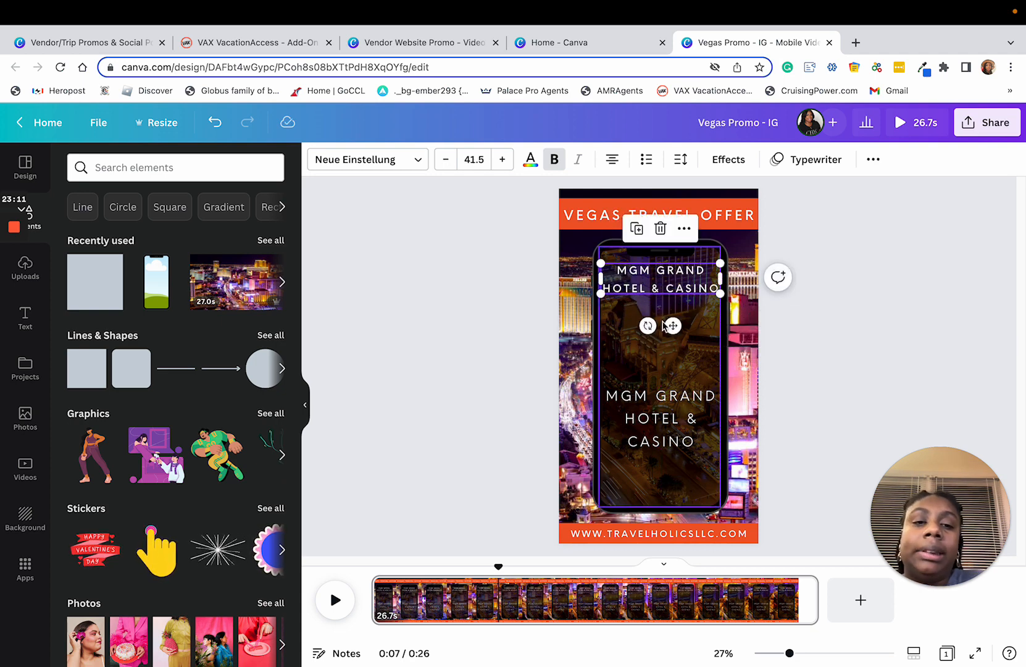
drag(674, 325, 675, 324)
click(919, 395)
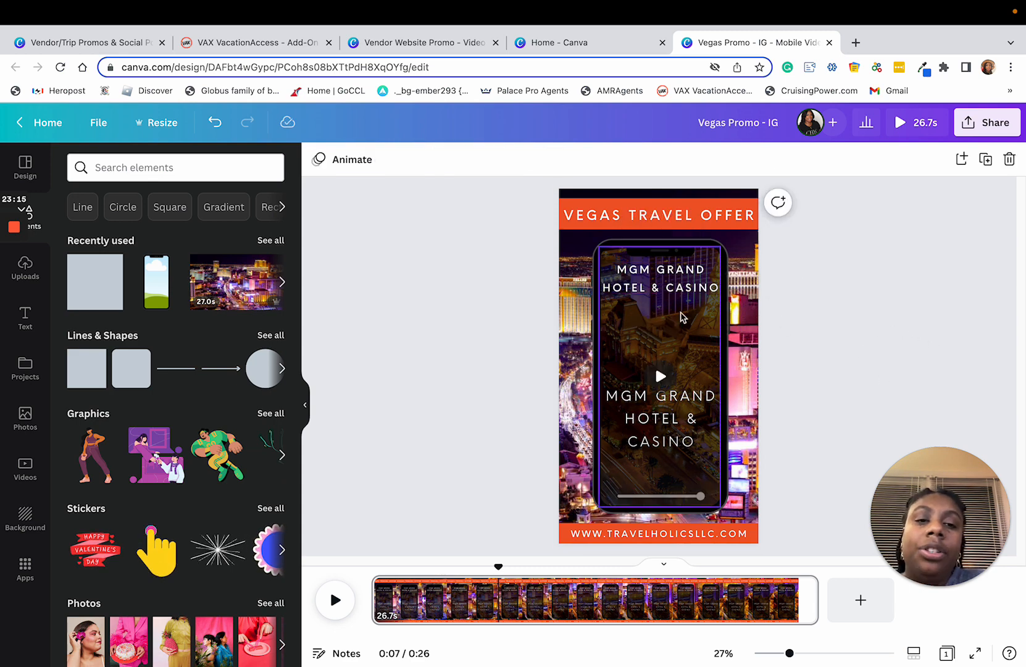
Step: Move the duplicated hotel name up beneath the bold heading and set its font size to 38
click(677, 276)
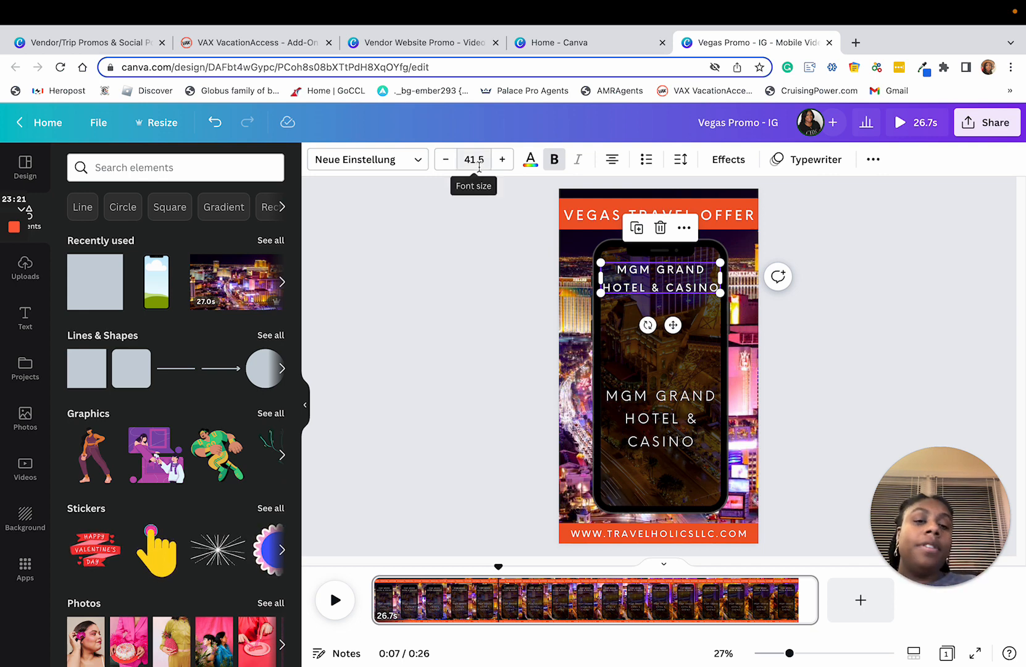
click(667, 425)
drag(666, 424, 664, 353)
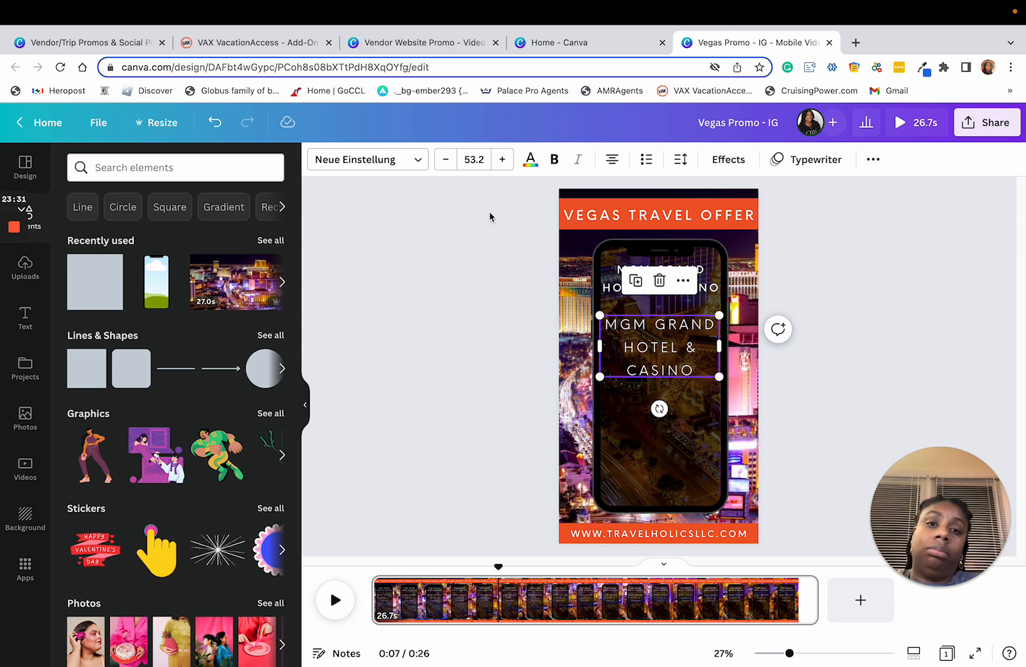
click(470, 161)
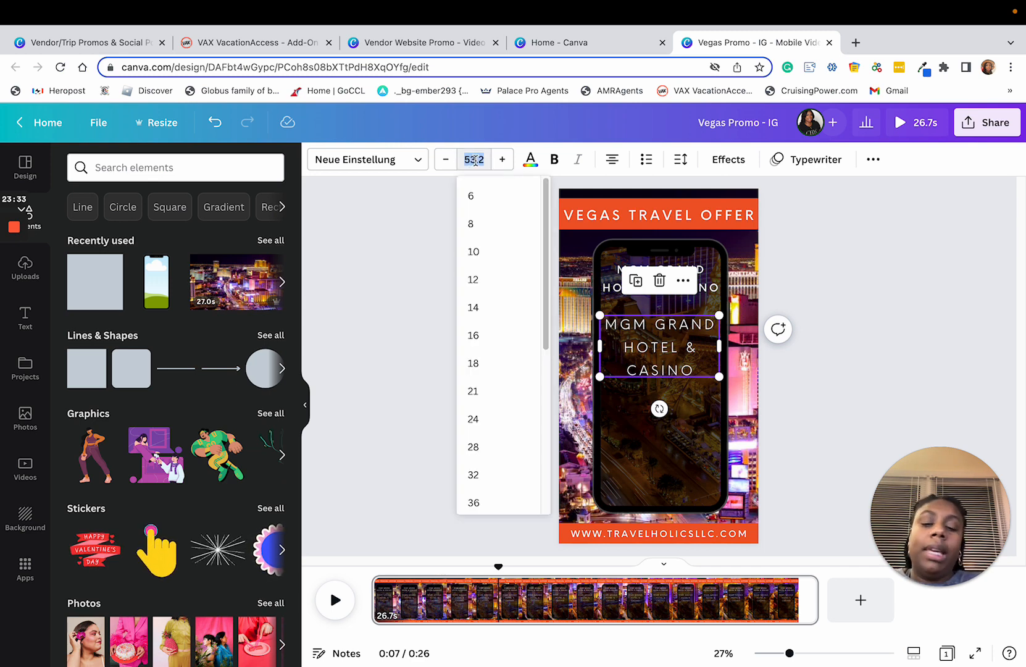
text(38)
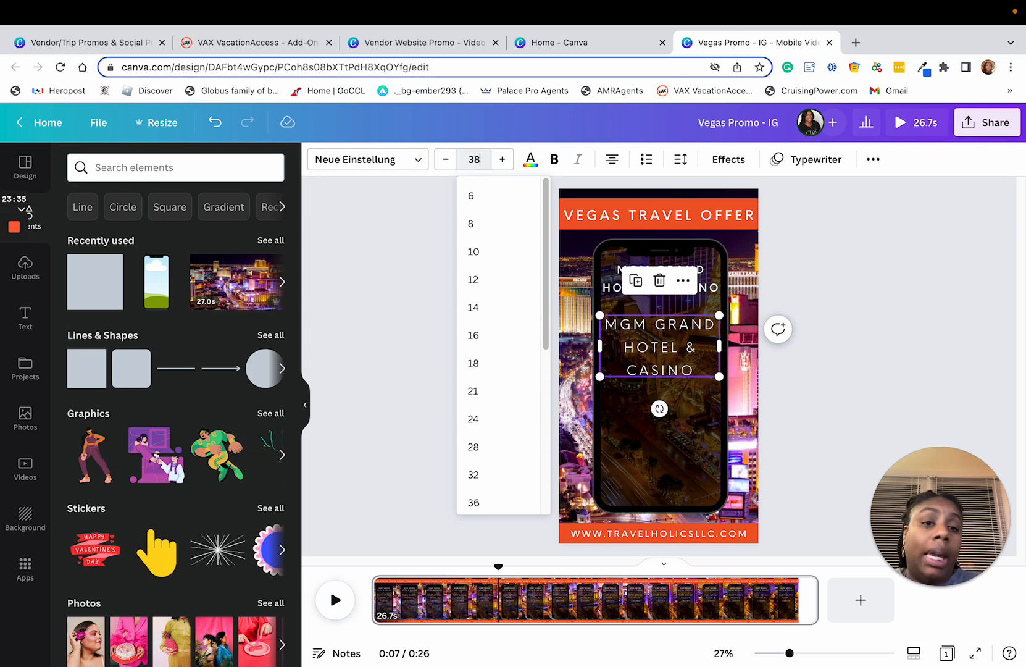
key(Return)
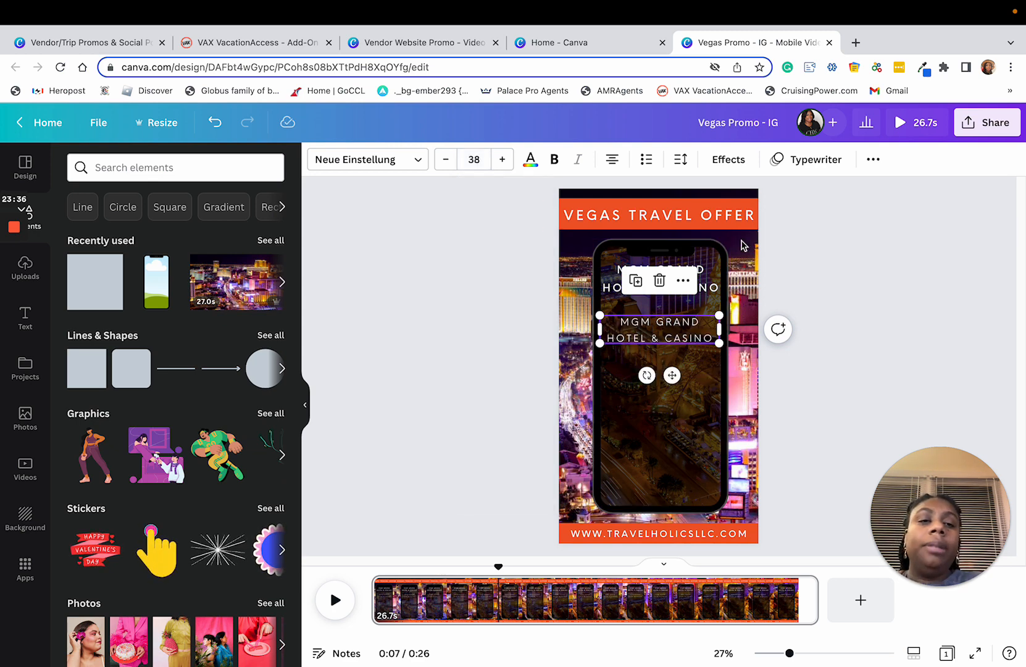
click(835, 343)
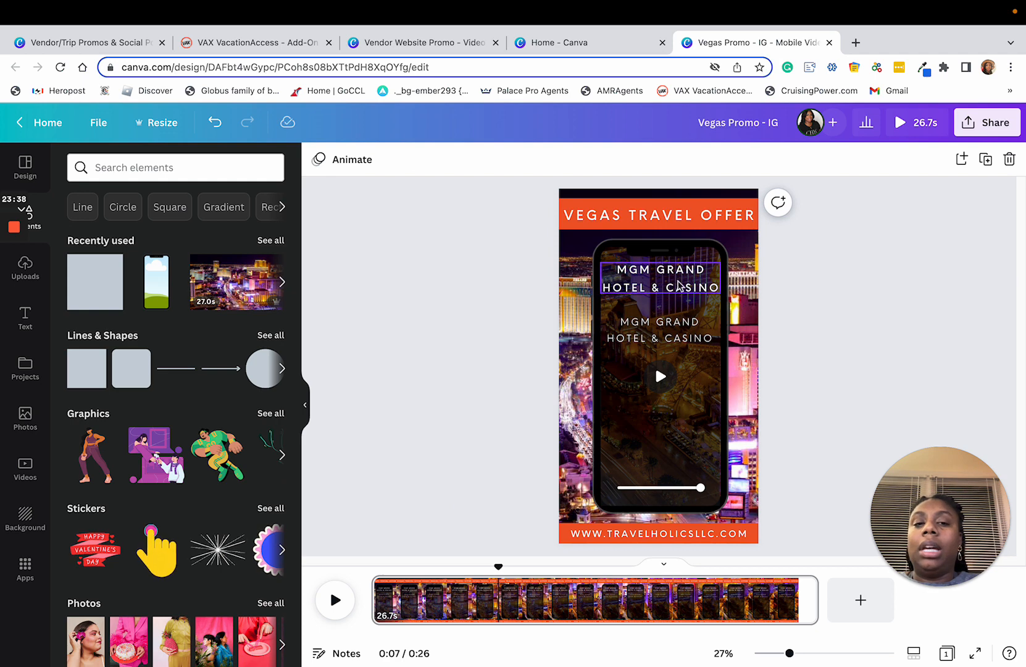
Step: Replace the duplicated text below the hotel heading with "STAY 3+ NIGHTS"
click(674, 339)
click(700, 340)
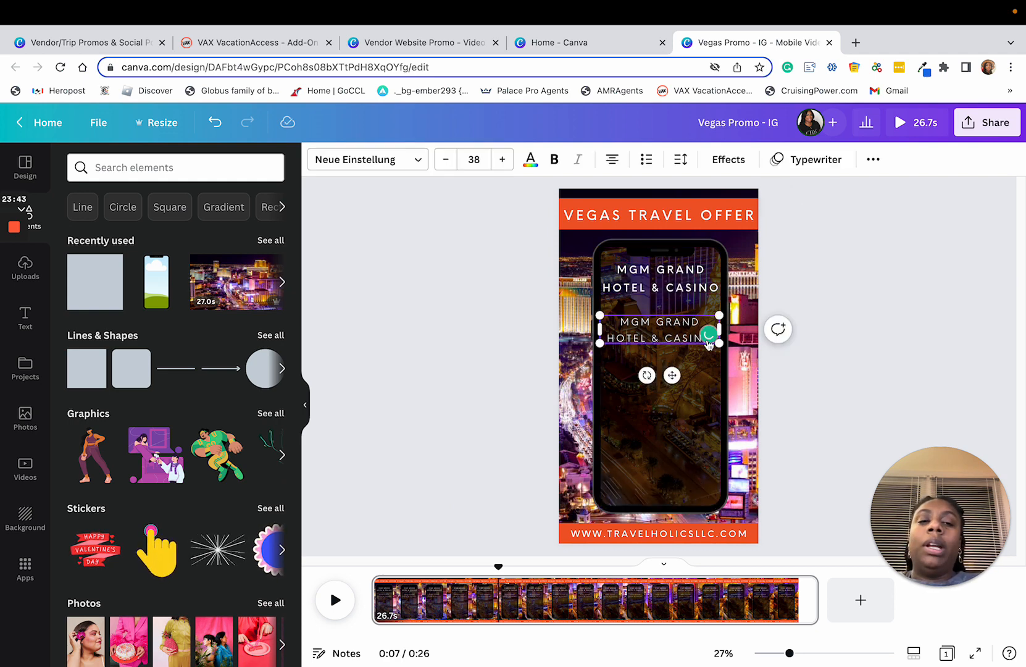
drag(621, 321, 697, 339)
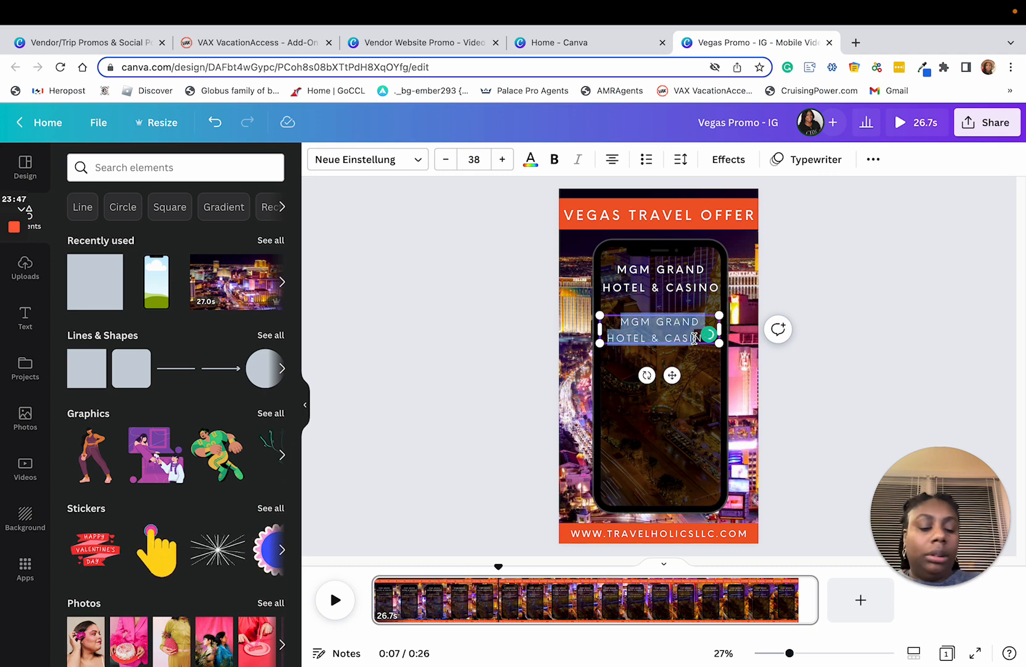
text(NO)
key(BackSpace)
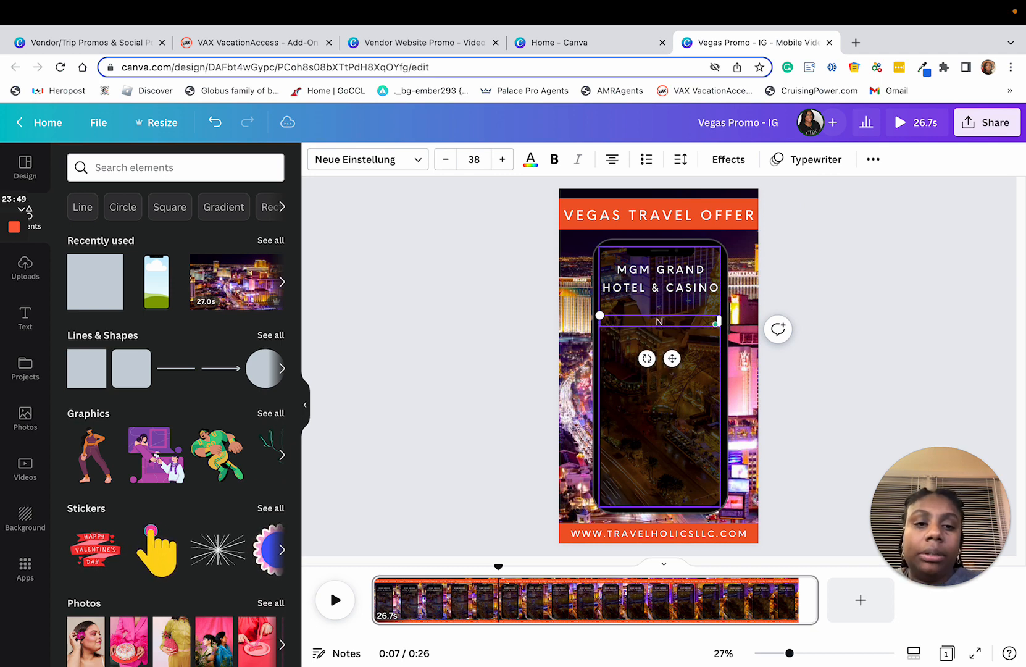
text(TAY)
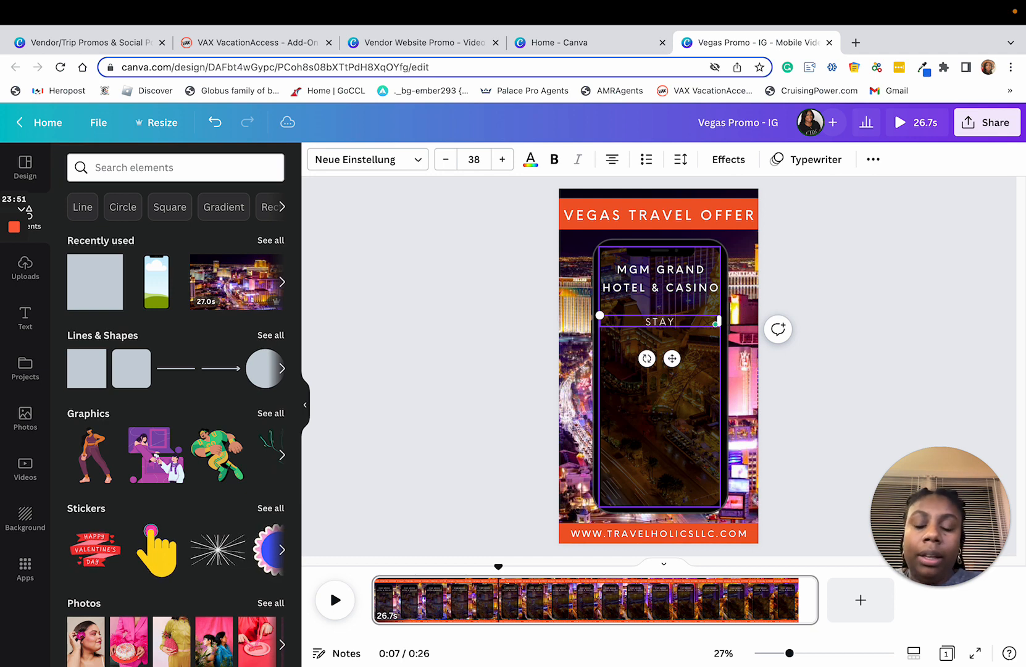
text( 3+ NIGHTS)
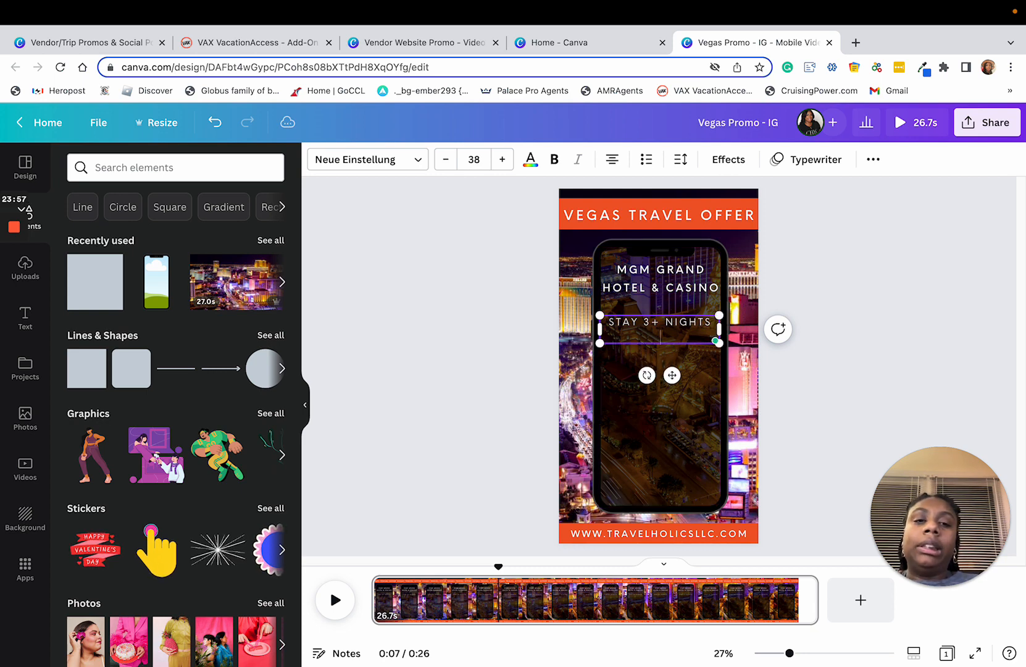
Step: Add the travel period "MAR - DEC 2023" to the offer text, one blank line below "STAY 3+ NIGHTS"
key(Return)
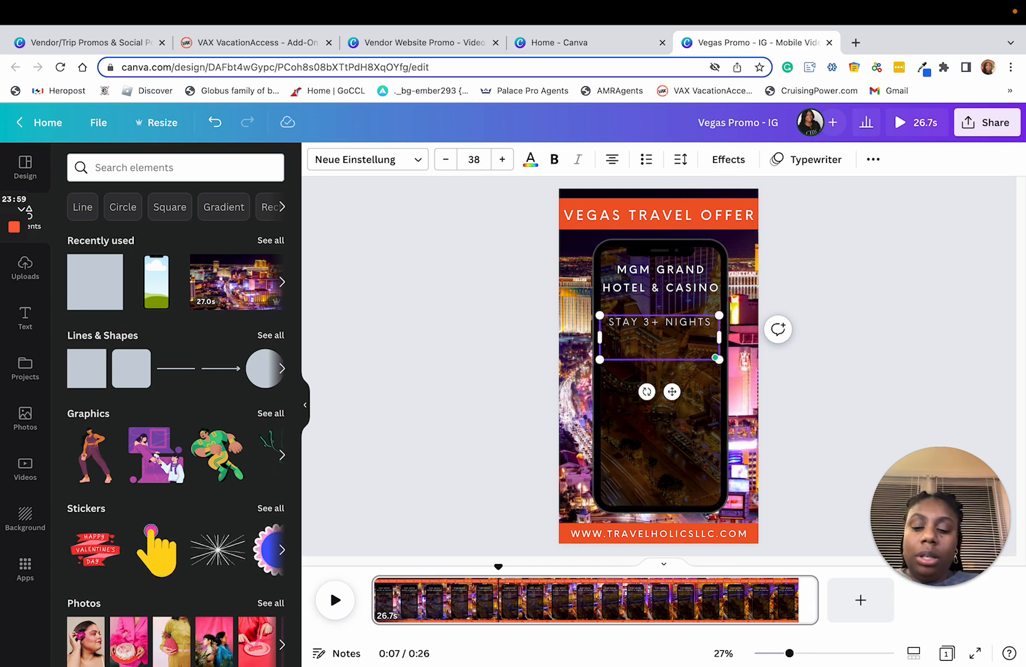
text(MARC)
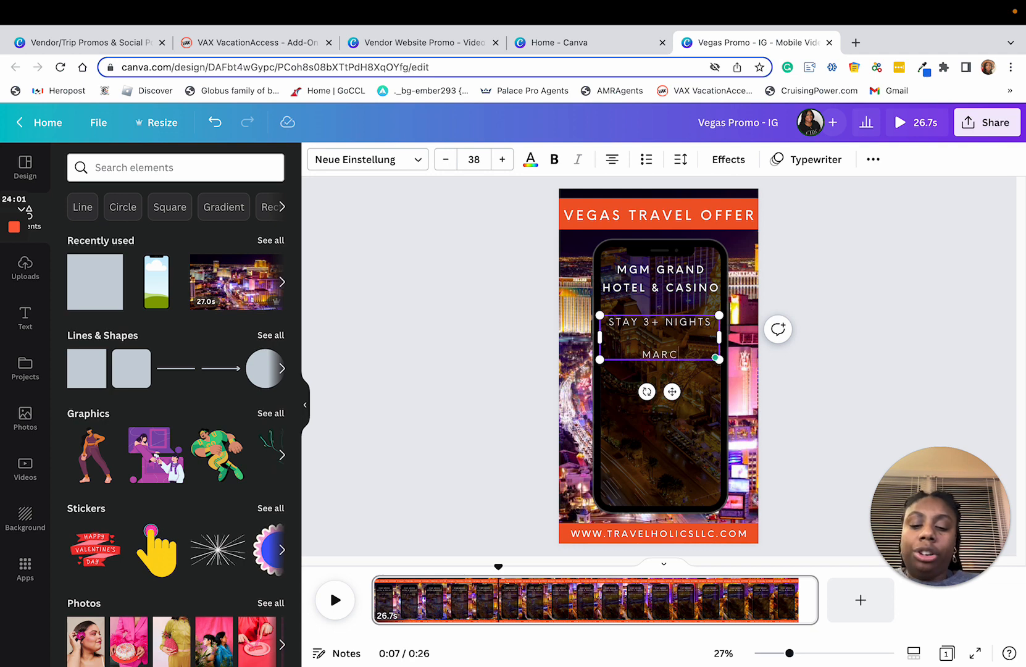
text(H - DEC)
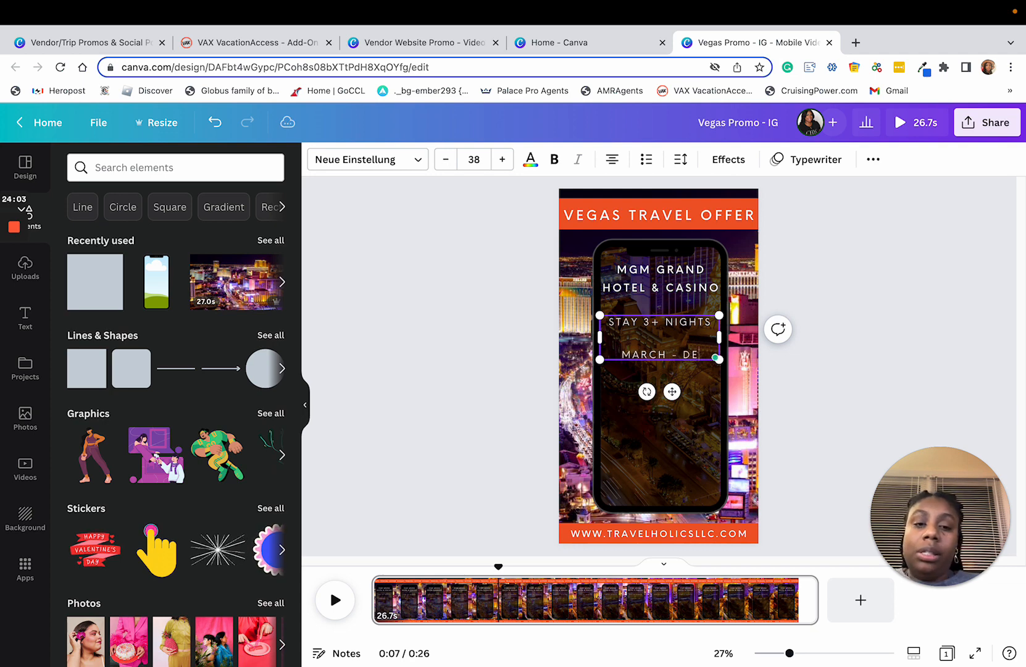
click(668, 349)
key(BackSpace)
key(BackSpace)
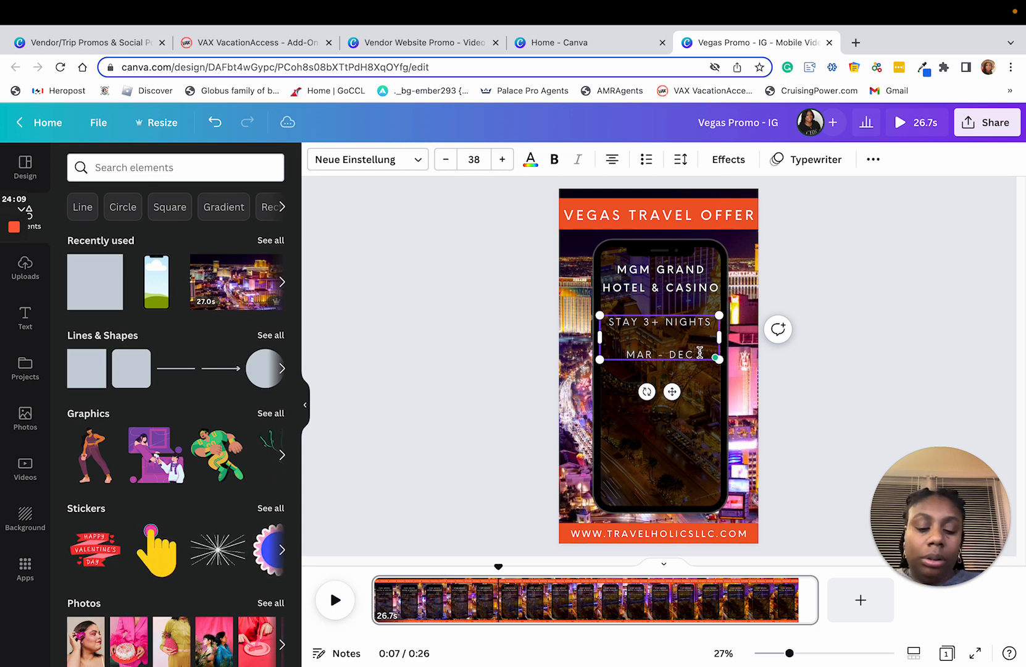
text(202)
key(BackSpace)
key(BackSpace)
key(BackSpace)
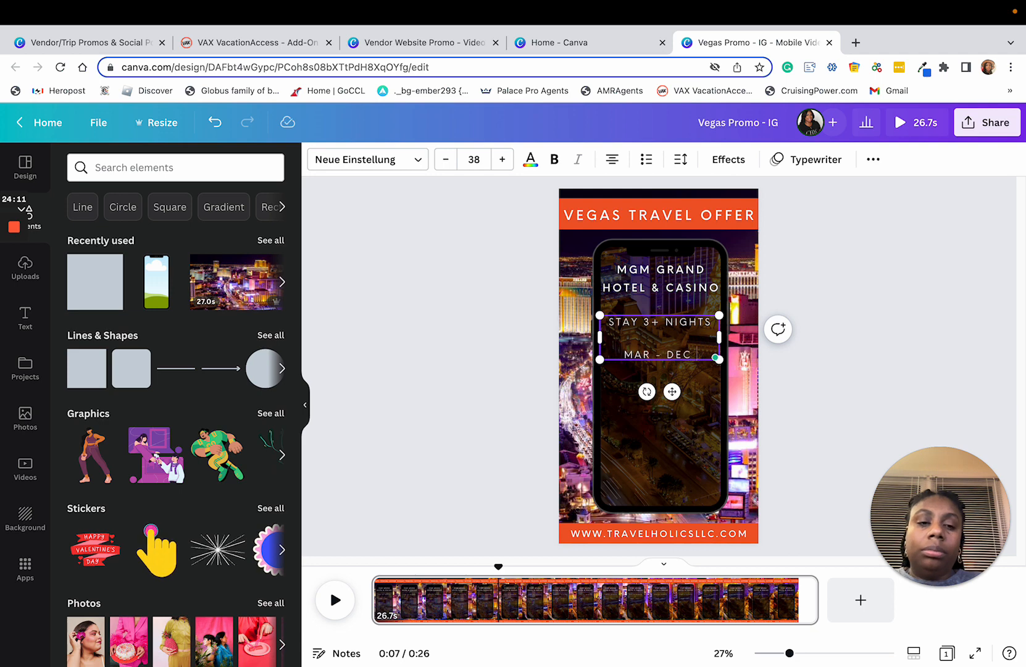
text(2023)
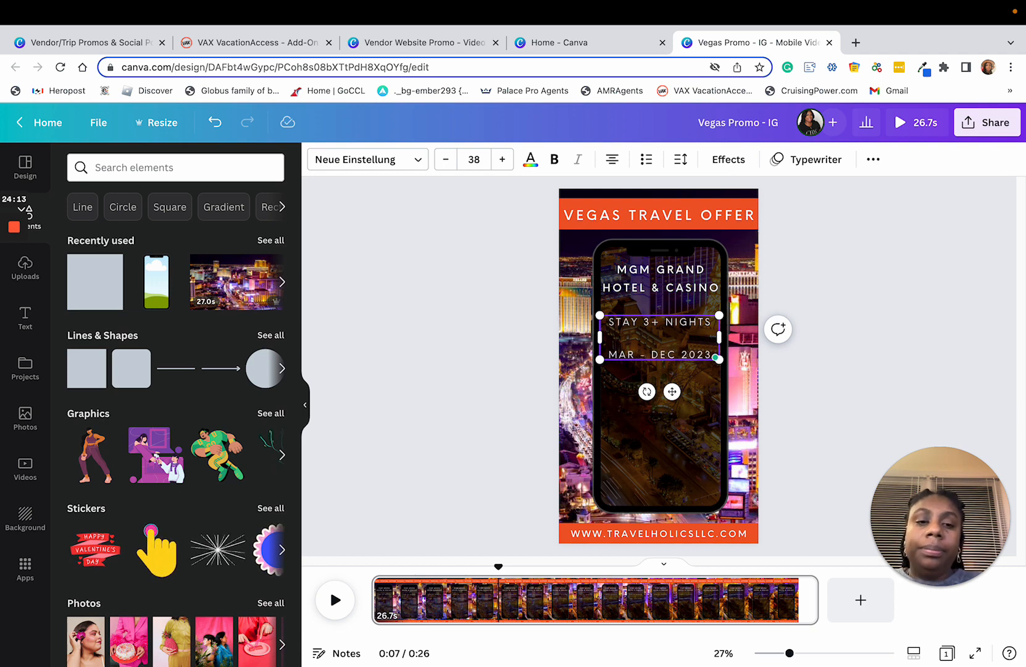
Step: Add the line "THU DEPARTURE" directly below the travel period in the offer text
key(Return)
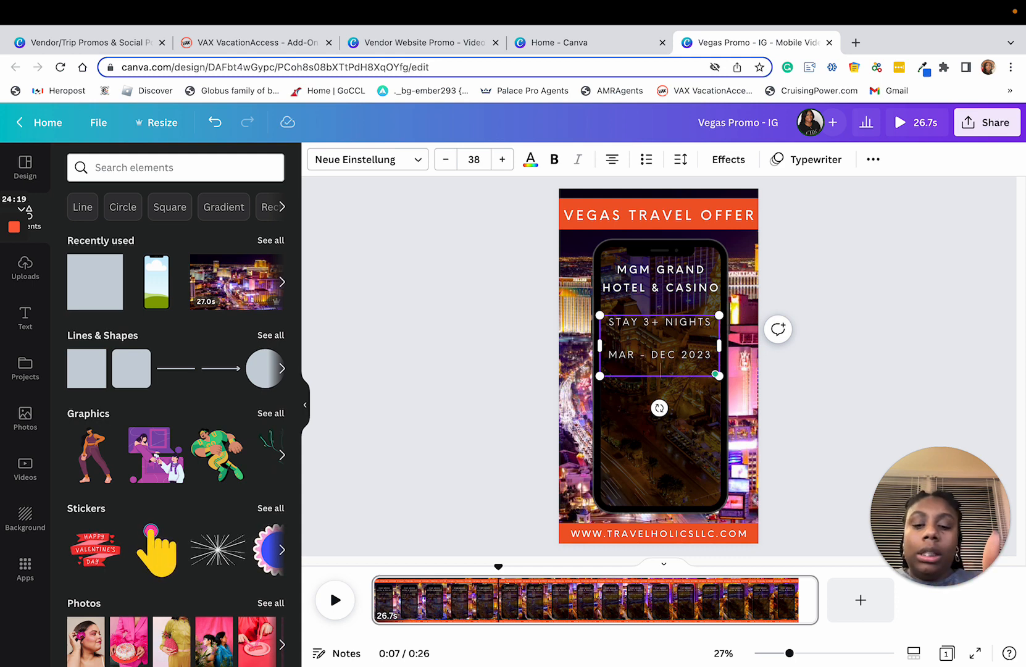
text(THU)
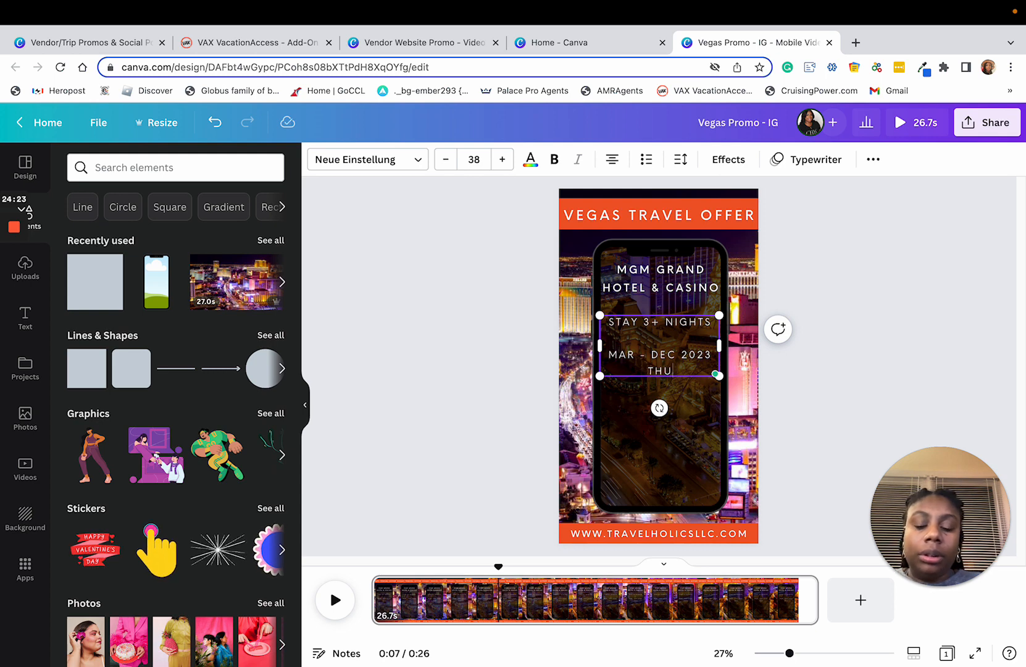
text( DEPARTURE)
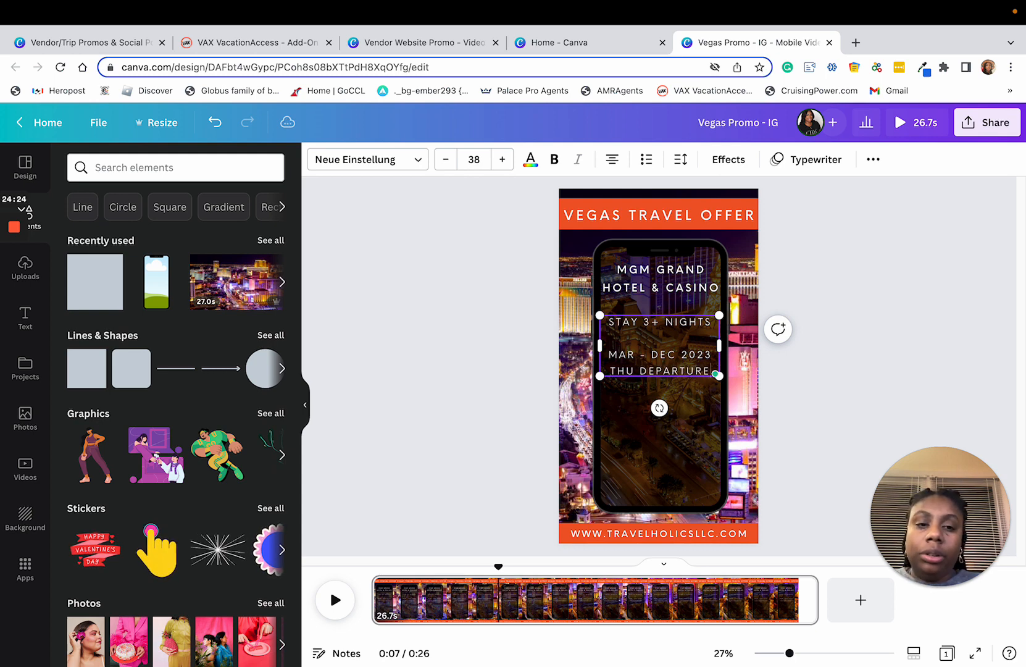
Step: Add the price line "$104* NIGHTLY" to the offer text, one blank line below "THU DEPARTURE"
key(Return)
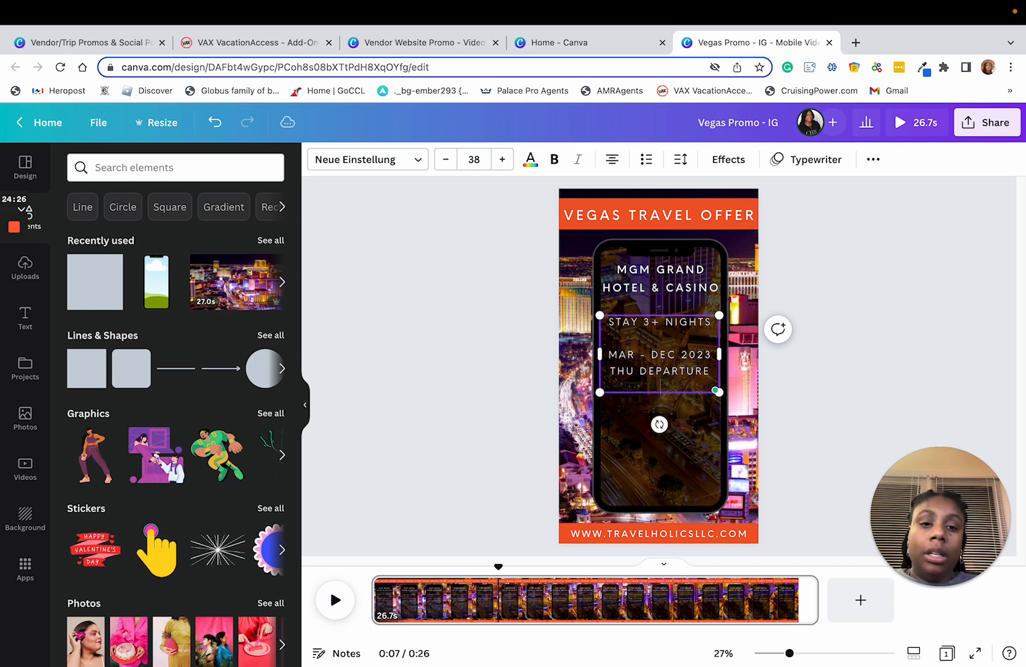
key(Return)
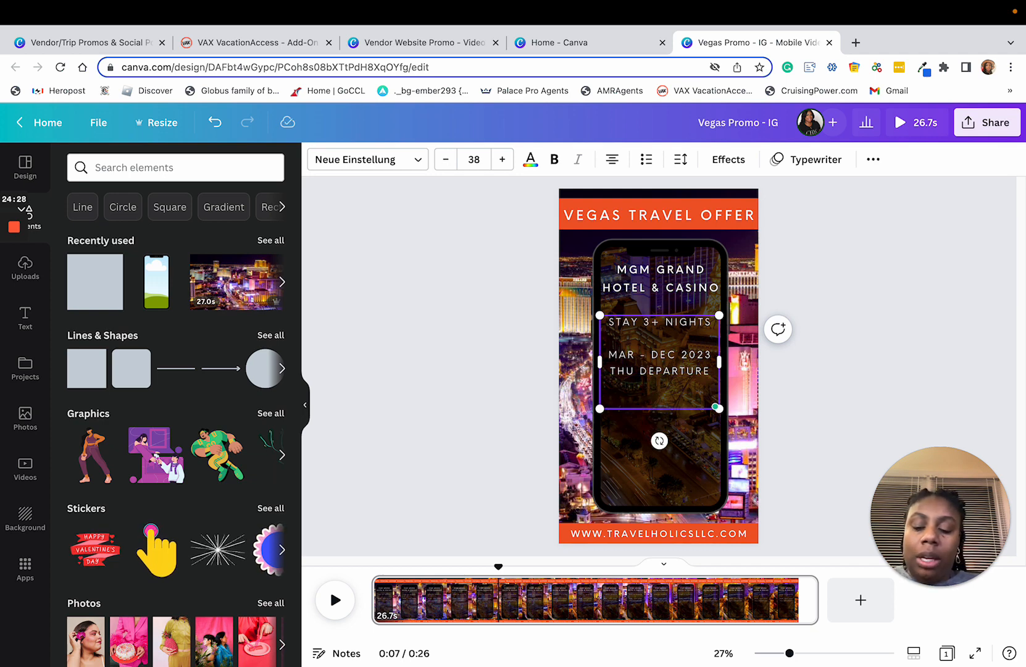
text($1)
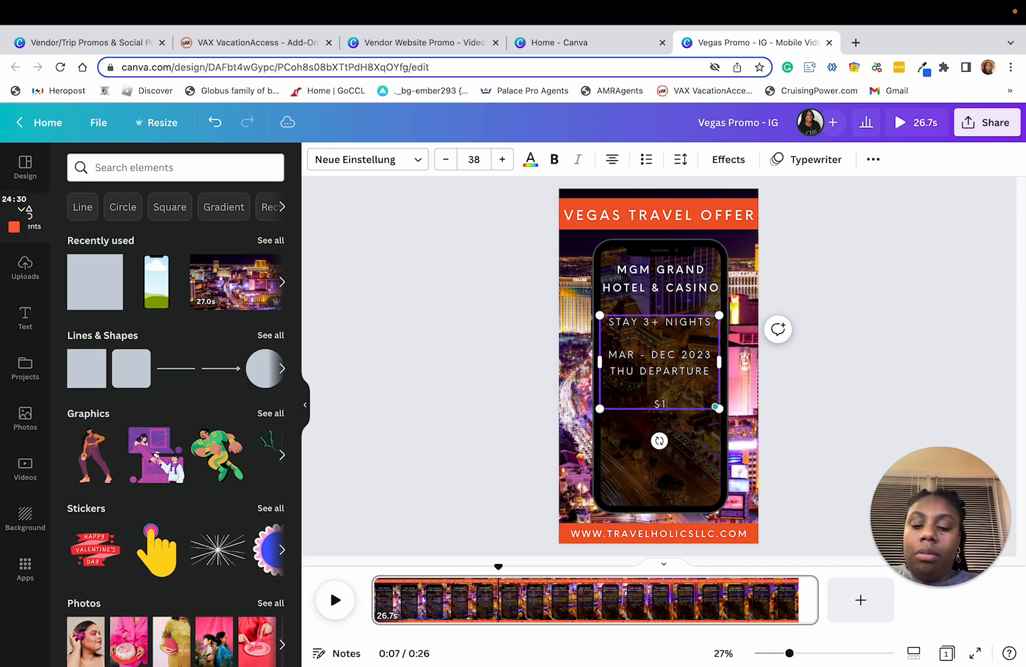
text(04)
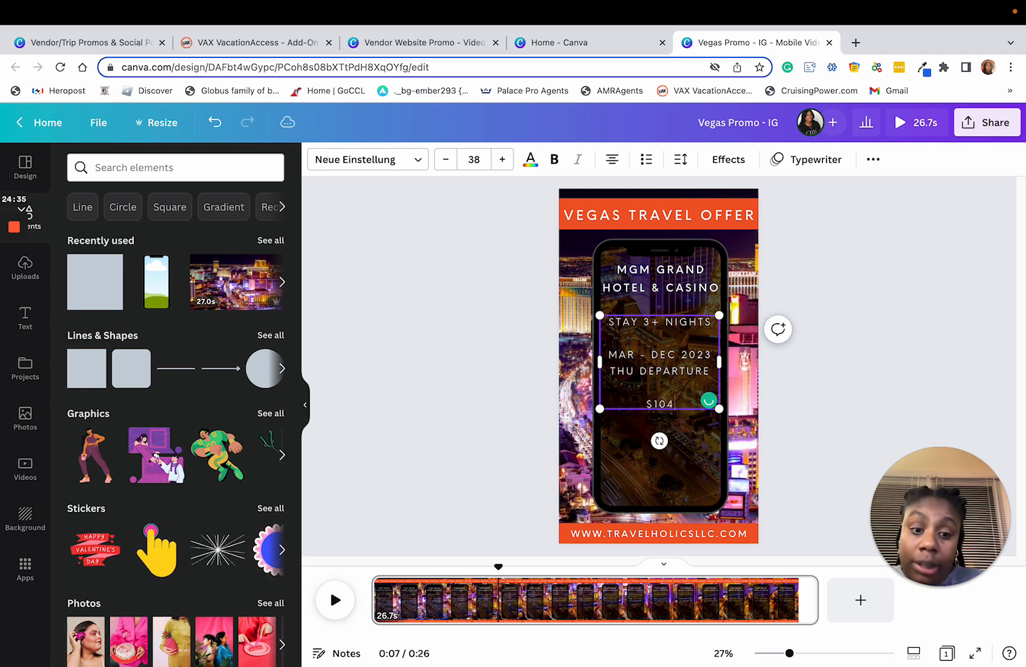
text(' NIGHT)
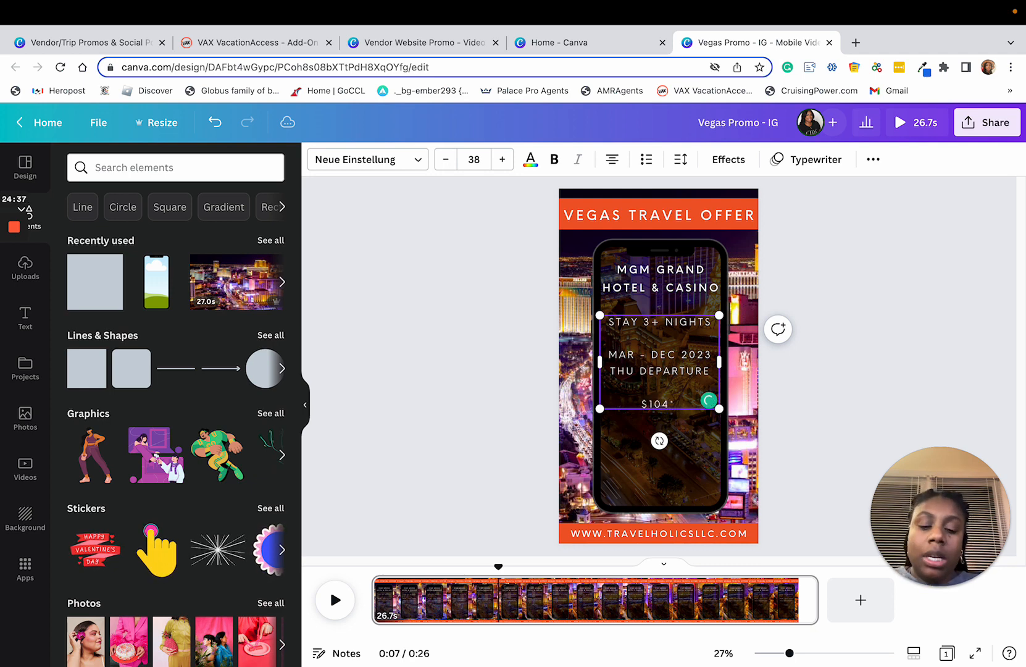
text(LY)
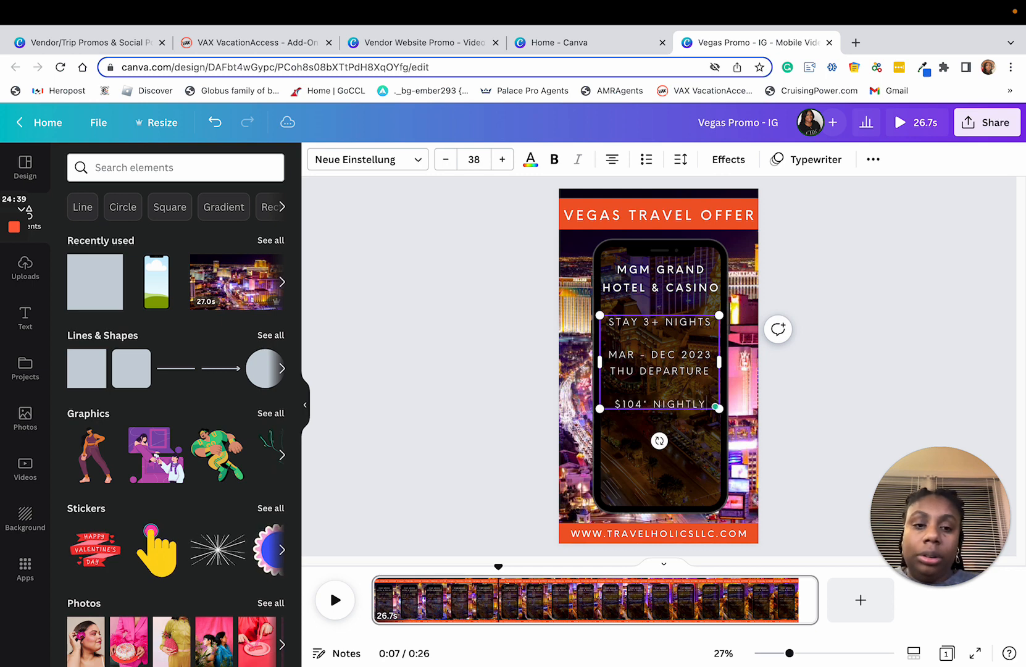
text( RATE)
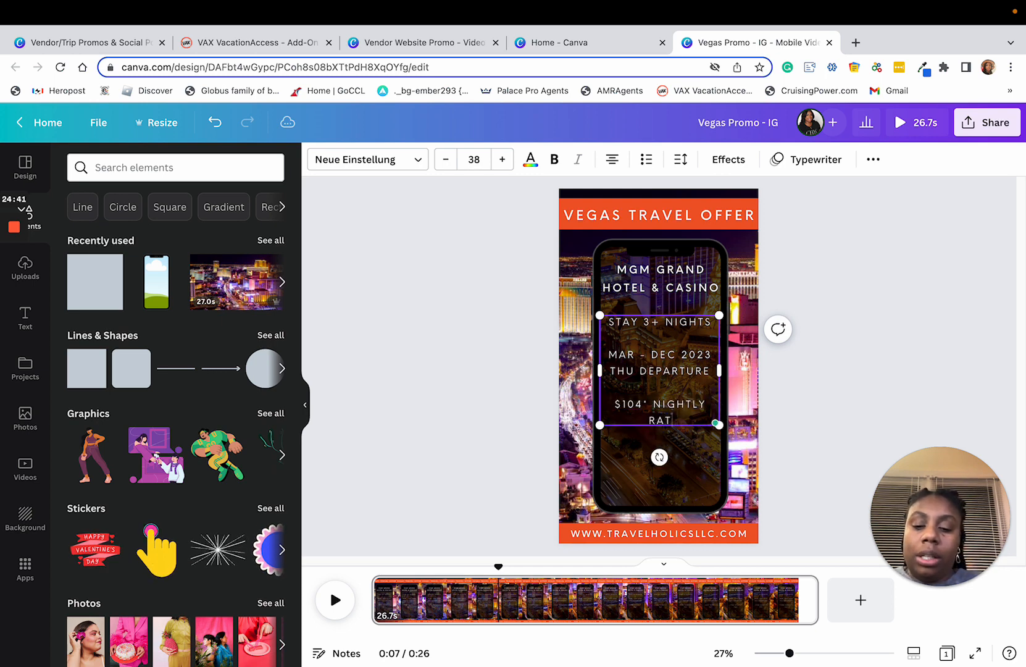
Step: Extend the price text to read "$104.00*" with "NIGHTLY RATE" on its own line below
click(643, 405)
key(Return)
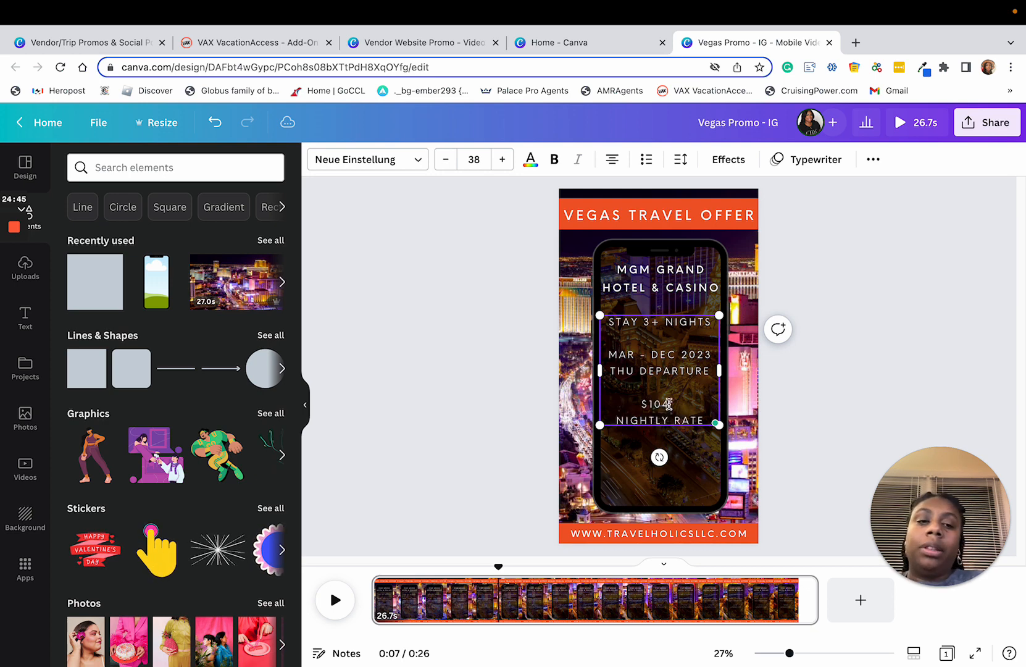
text(.00*)
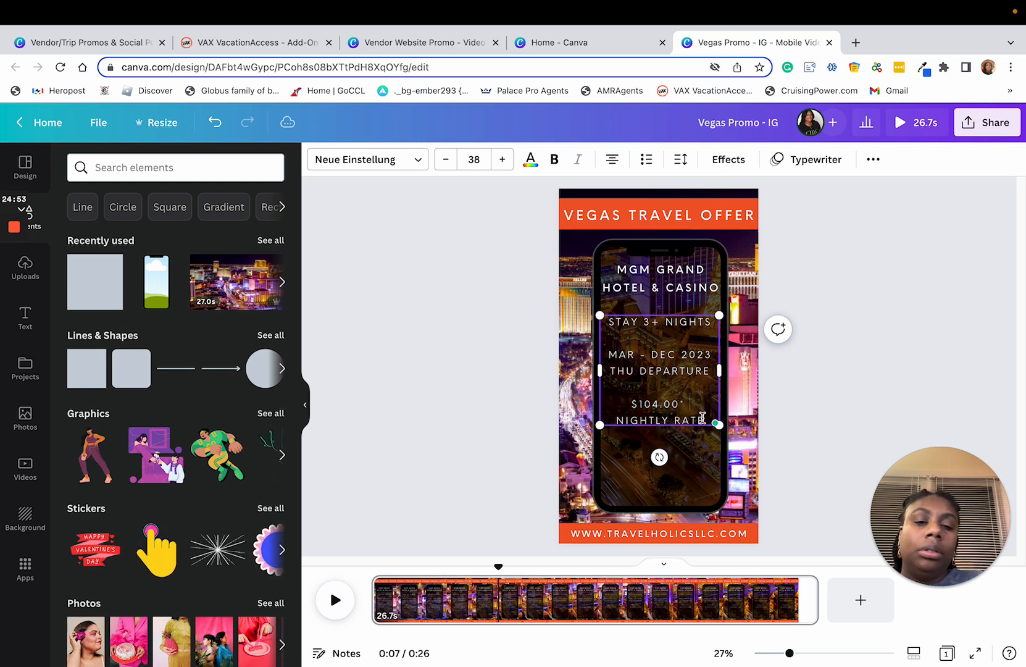
Step: Delete the price line above "NIGHTLY RATE" in the offer text
click(686, 403)
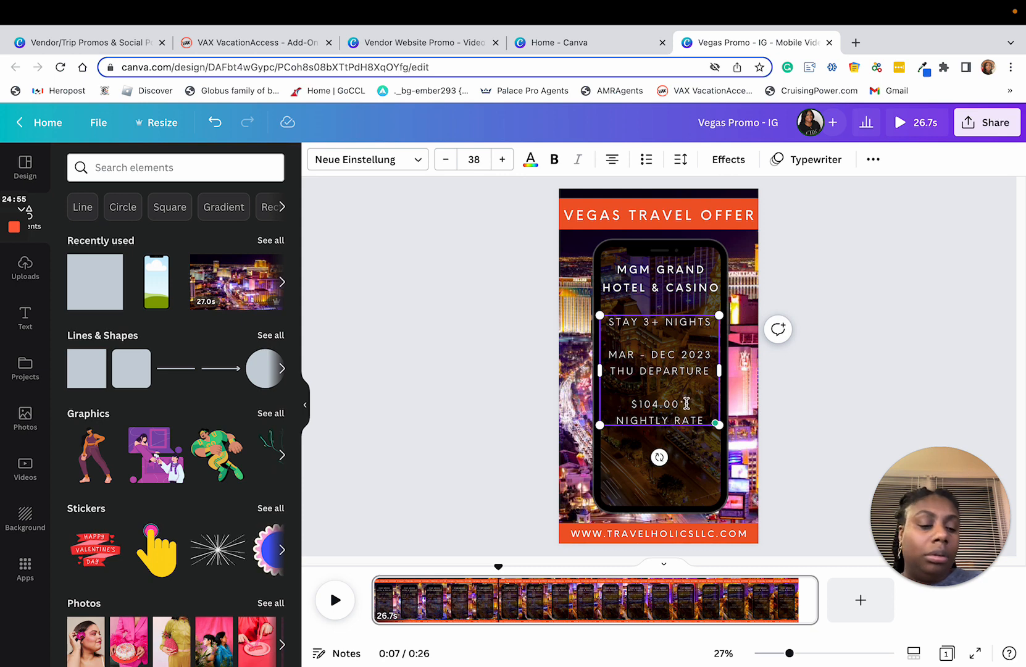
key(BackSpace)
key(BackSpace)
key(BackSpace)
key(BackSpace)
key(BackSpace)
key(BackSpace)
key(BackSpace)
key(BackSpace)
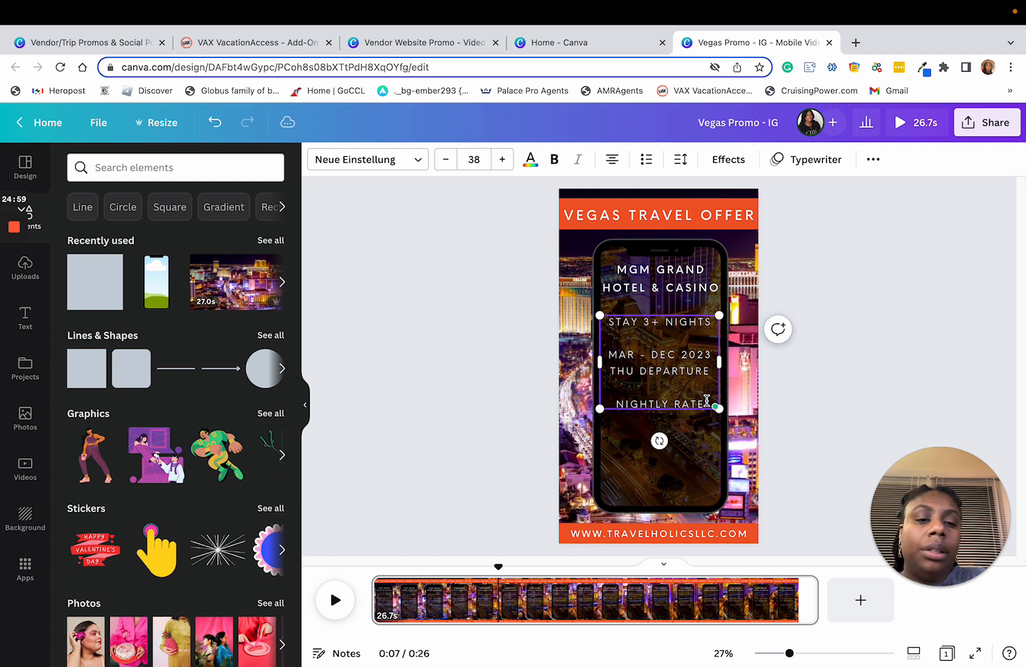
Step: Add the line "FROM $104*" directly below "NIGHTLY RATE" in the offer text
key(Return)
text(FROM)
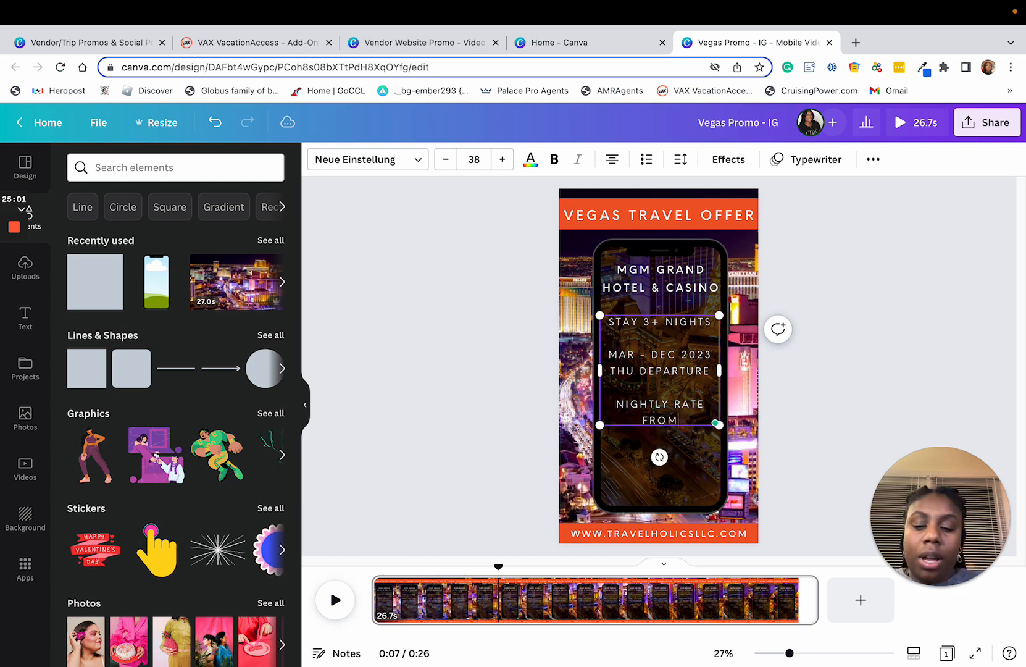
text( $104)
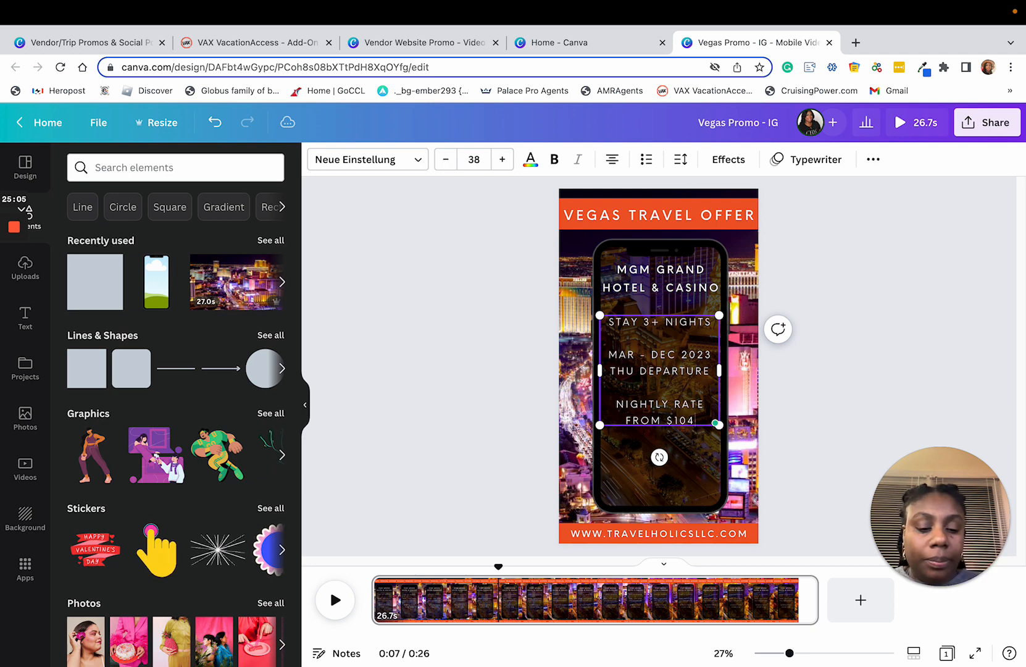
text(*)
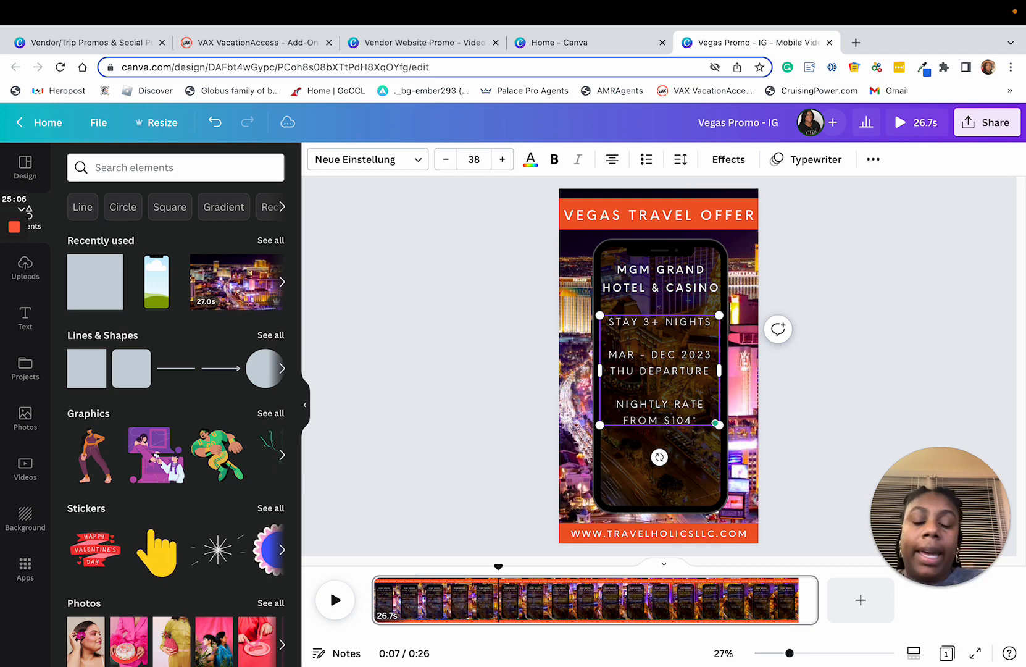
click(889, 364)
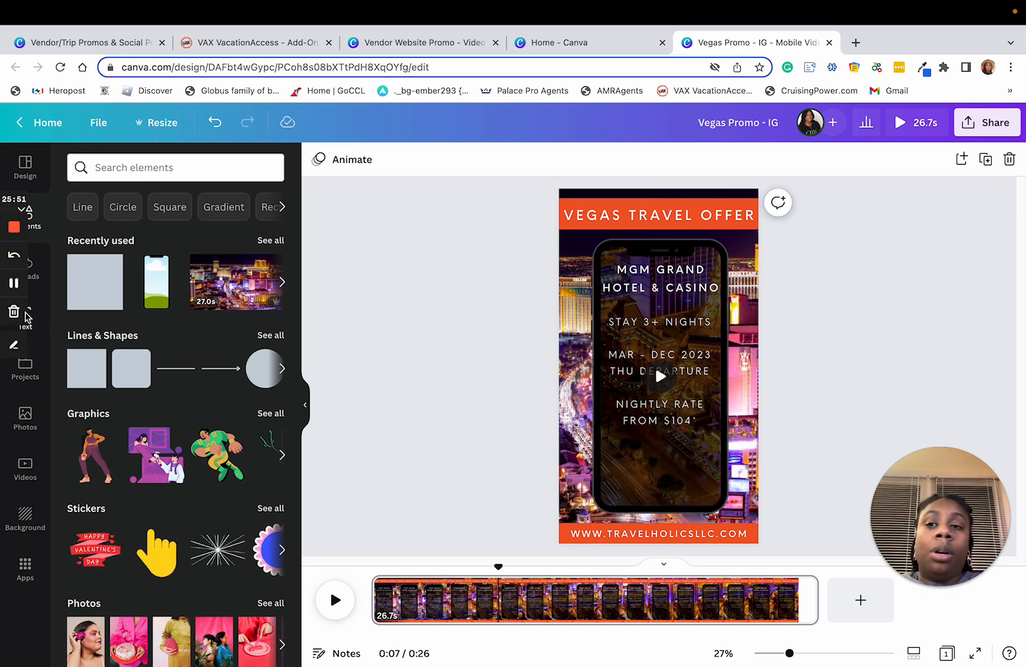
Step: Add a circular picture frame to the design
click(26, 270)
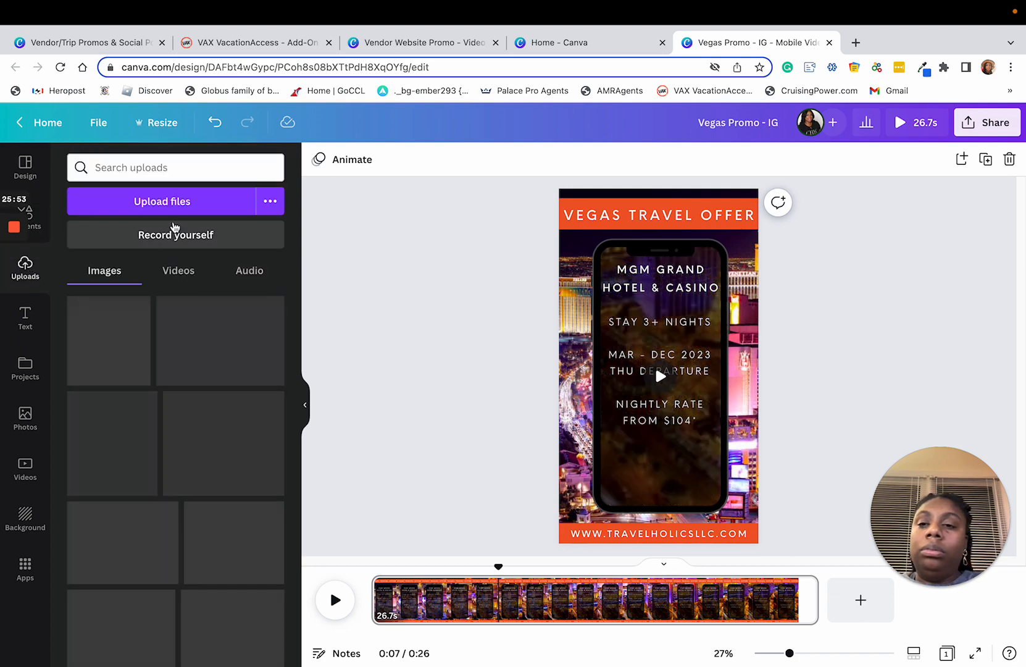
click(35, 222)
scroll(181, 383, down, 15)
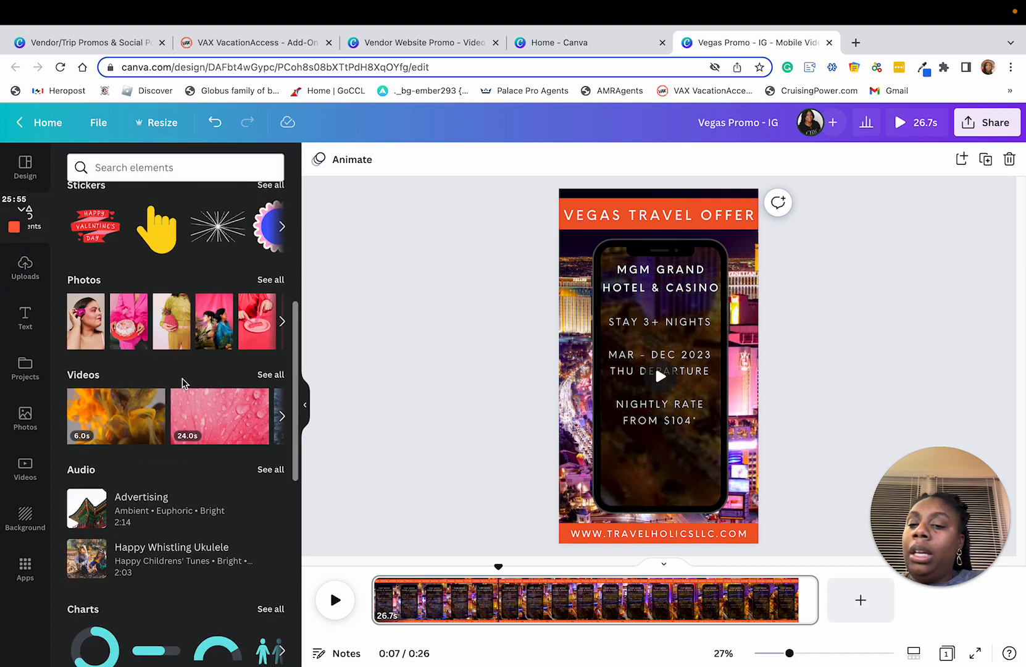
click(82, 307)
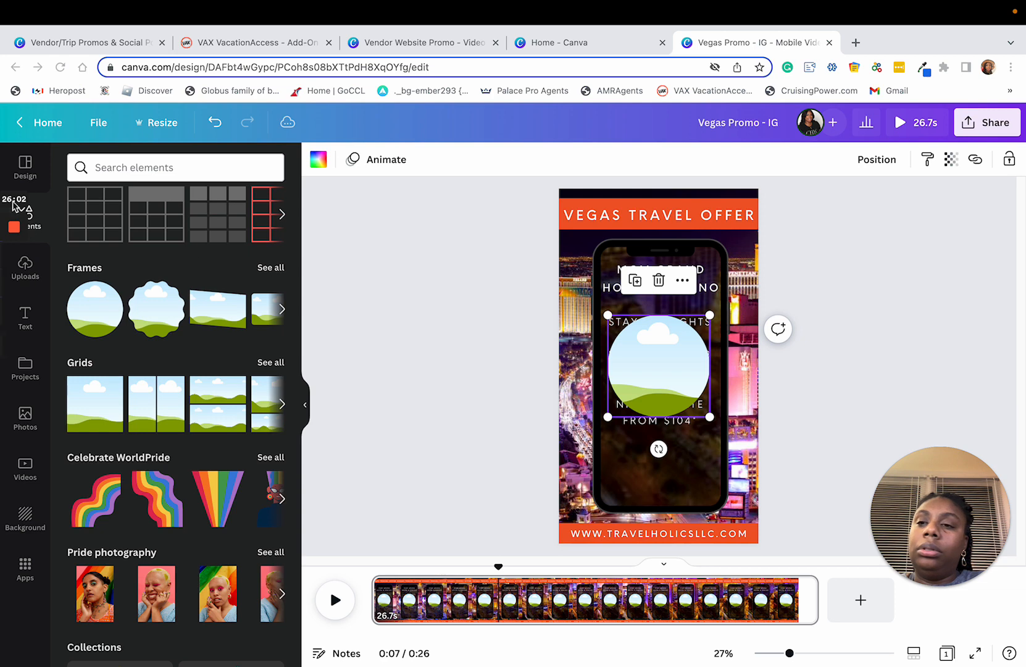
Step: Search the uploaded images for "LOGO"
click(32, 276)
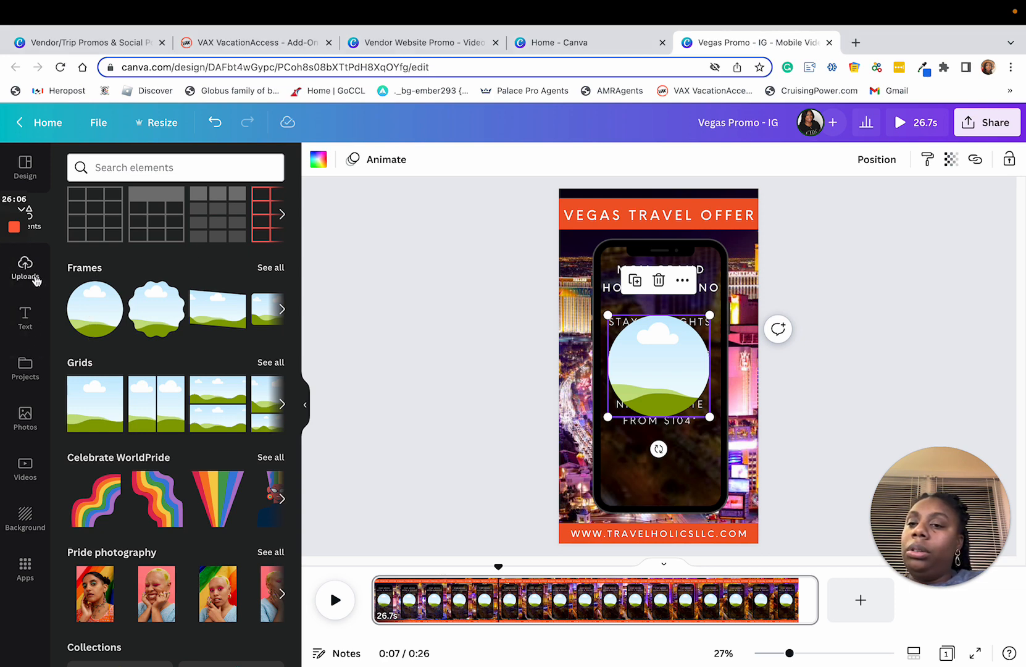
click(138, 172)
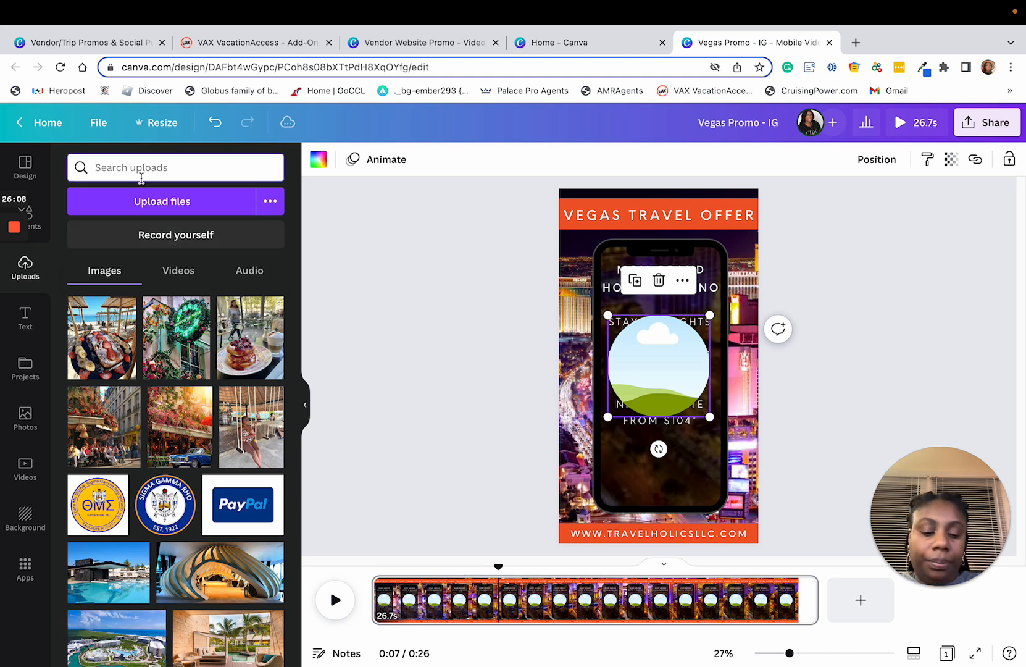
text(LOGO)
key(Return)
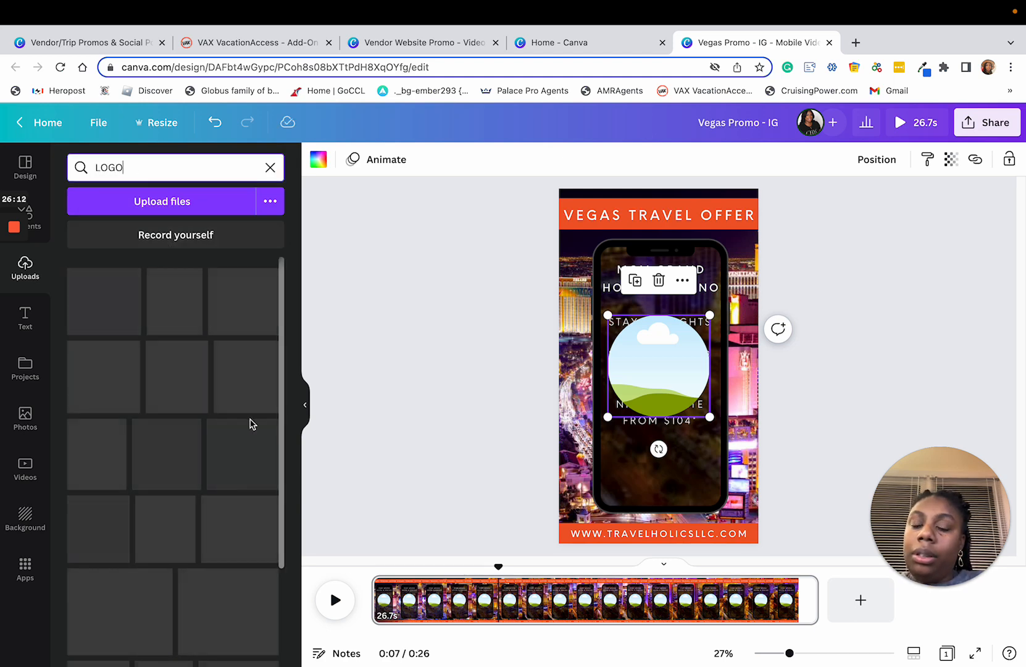
Step: Shrink the circular frame to fit below the price text and fill it with the full-colour Travel Holics logo
drag(673, 350, 672, 433)
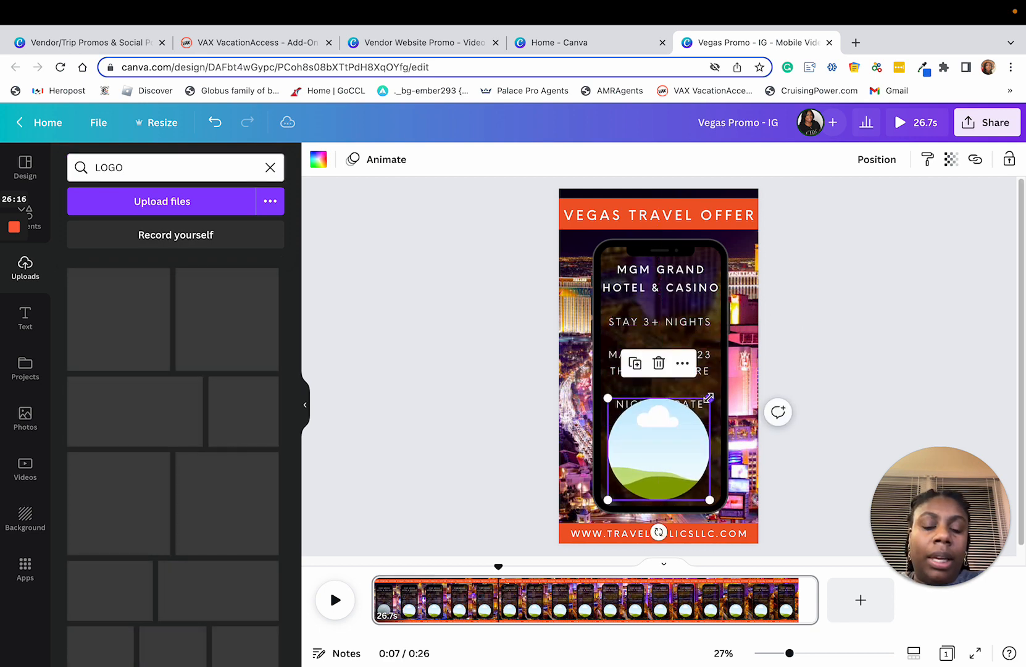
drag(710, 398, 653, 460)
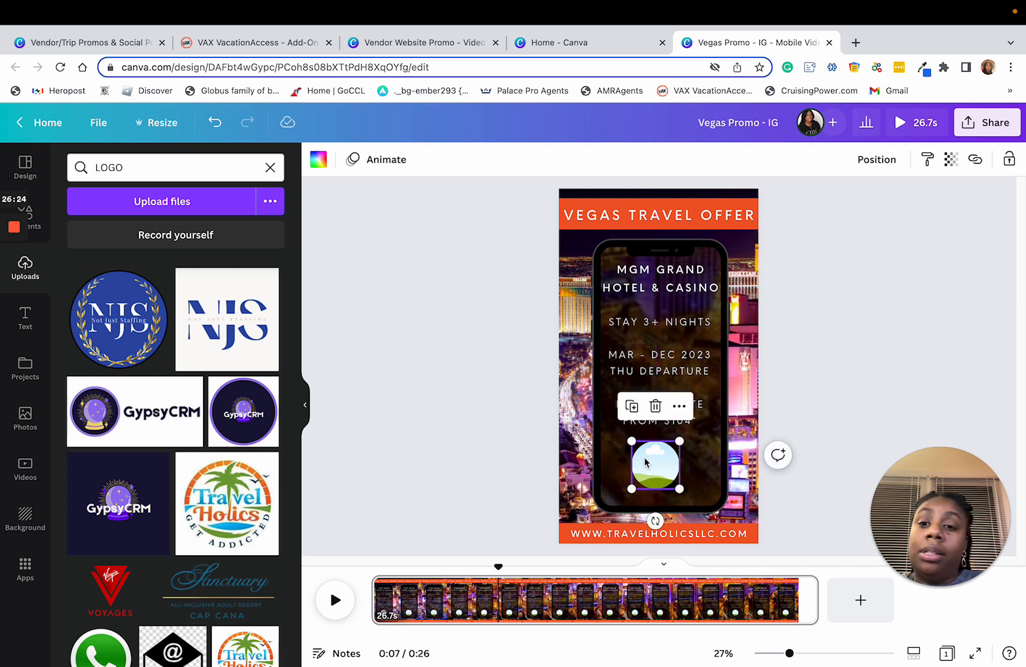
scroll(226, 488, down, 4)
scroll(226, 487, down, 2)
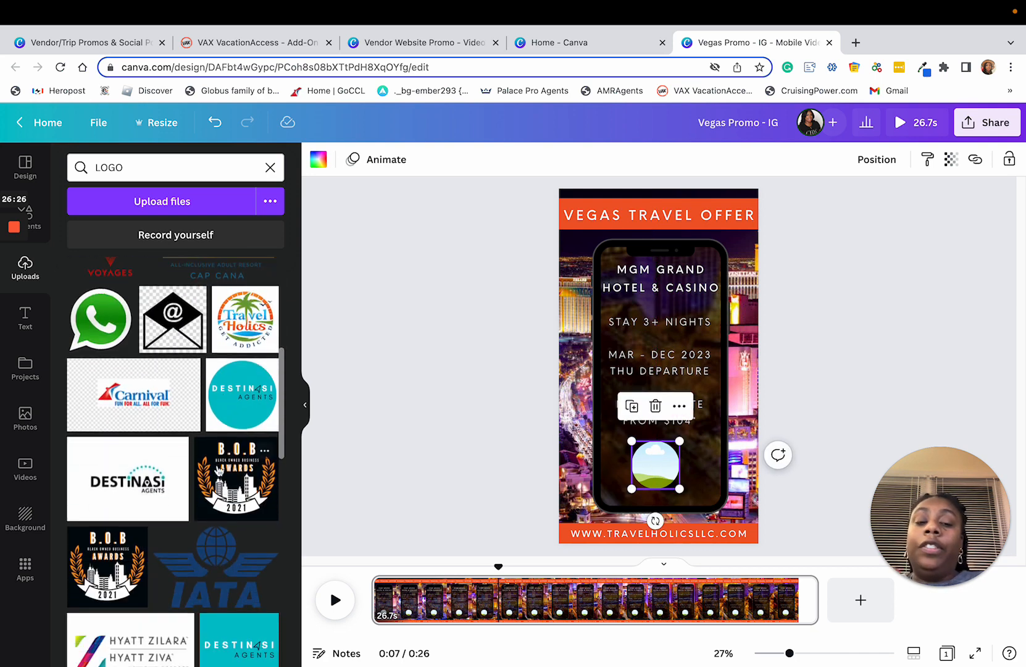
drag(239, 337, 665, 475)
click(835, 387)
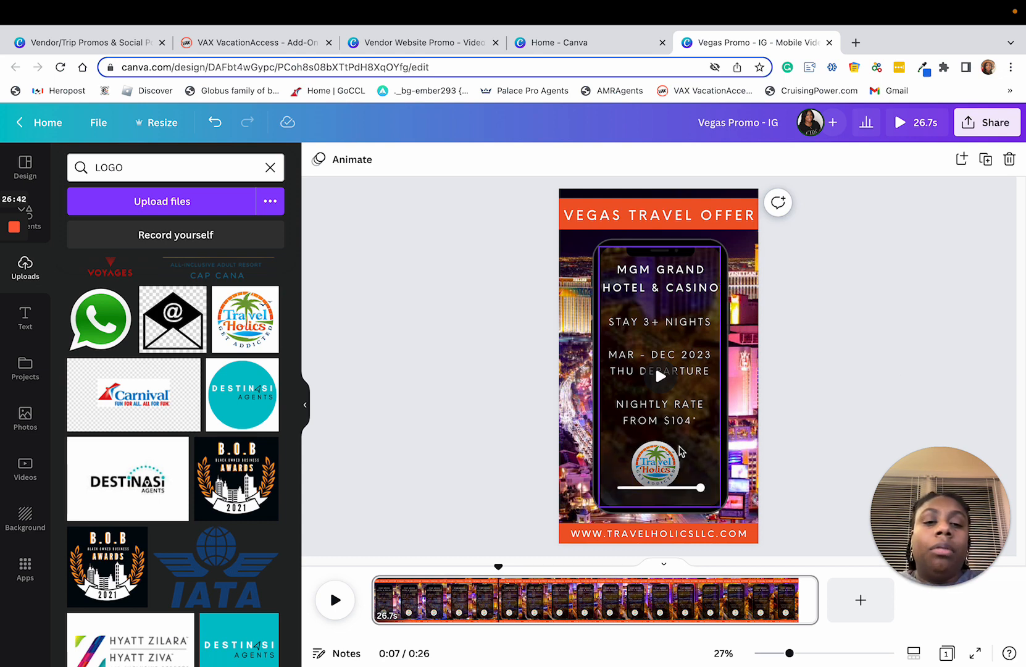
Step: Apply the Pan photo animation on enter to the Travel Holics logo and preview the video
click(644, 464)
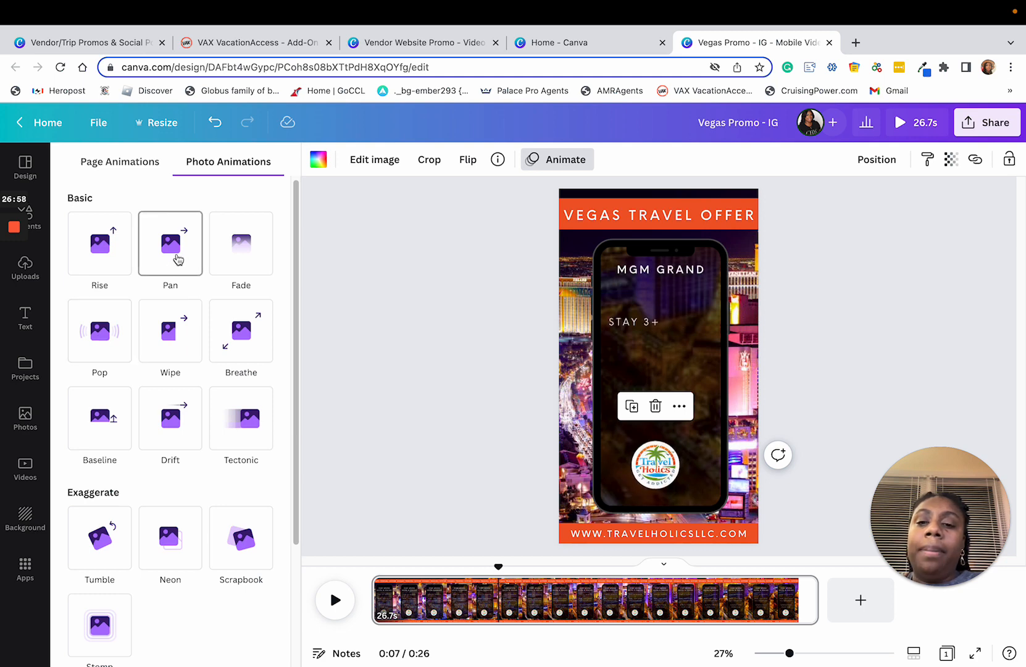
click(183, 263)
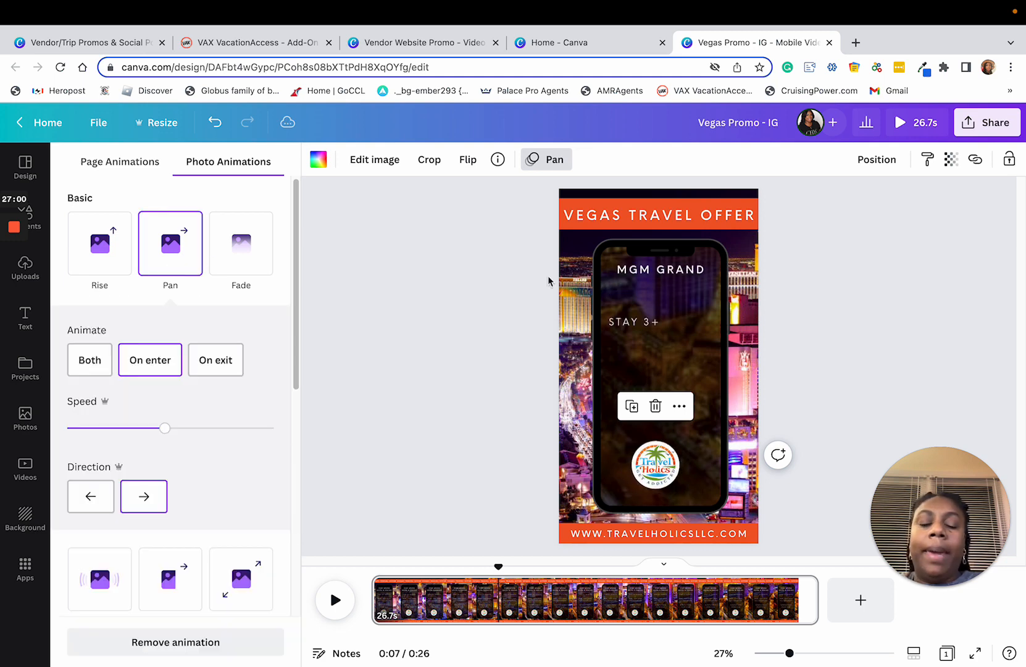
click(937, 340)
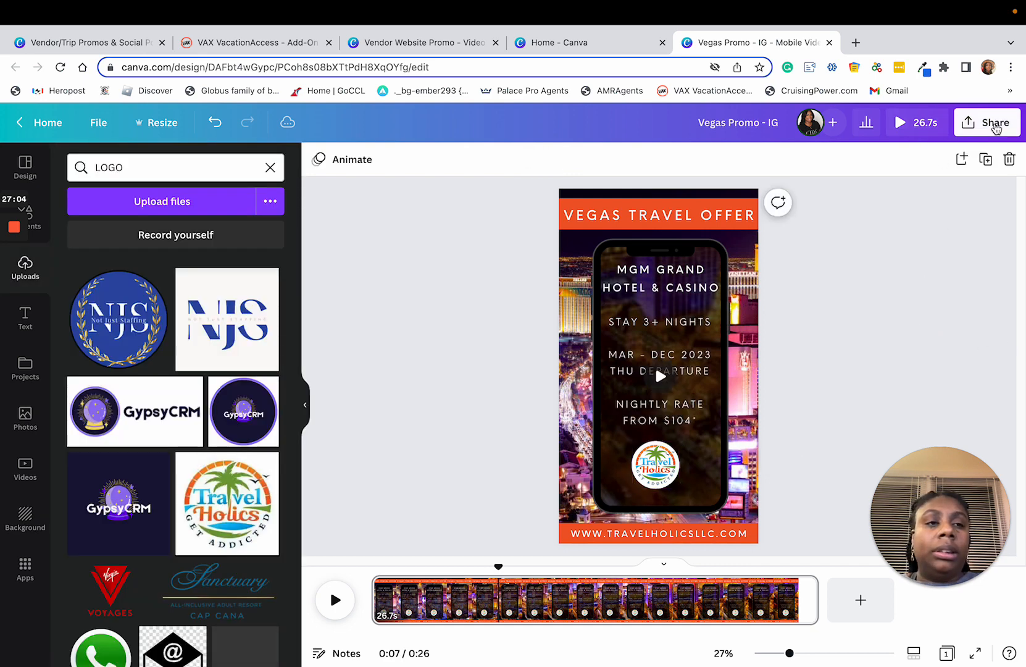
click(906, 128)
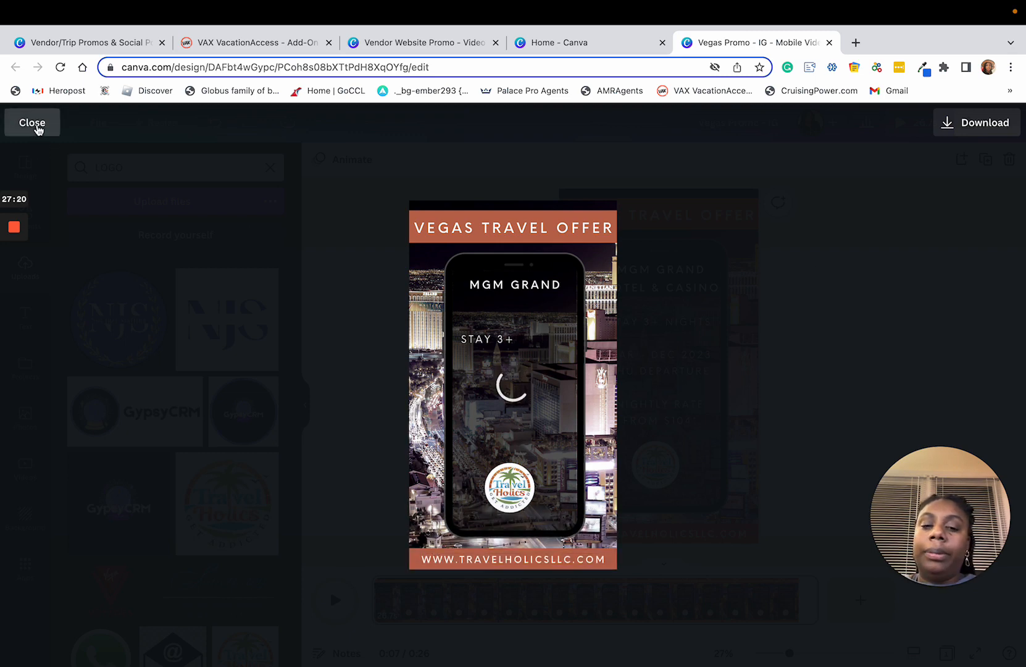
click(34, 126)
Step: Try the all-white Travel Holics logo in the circular frame and switch back to the full-colour version
scroll(131, 368, down, 20)
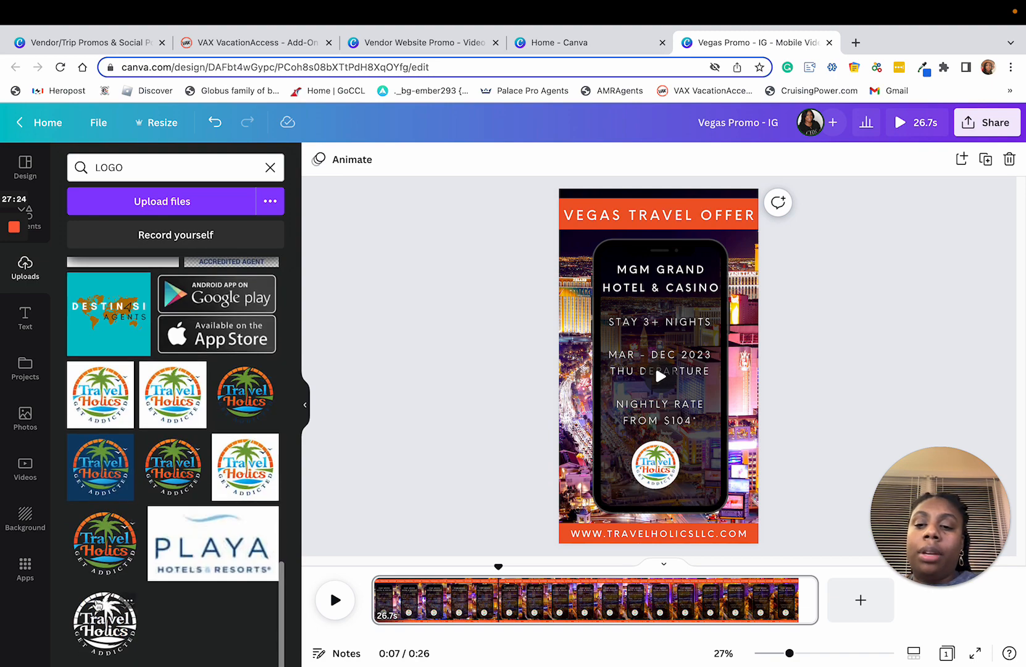
drag(97, 618, 653, 469)
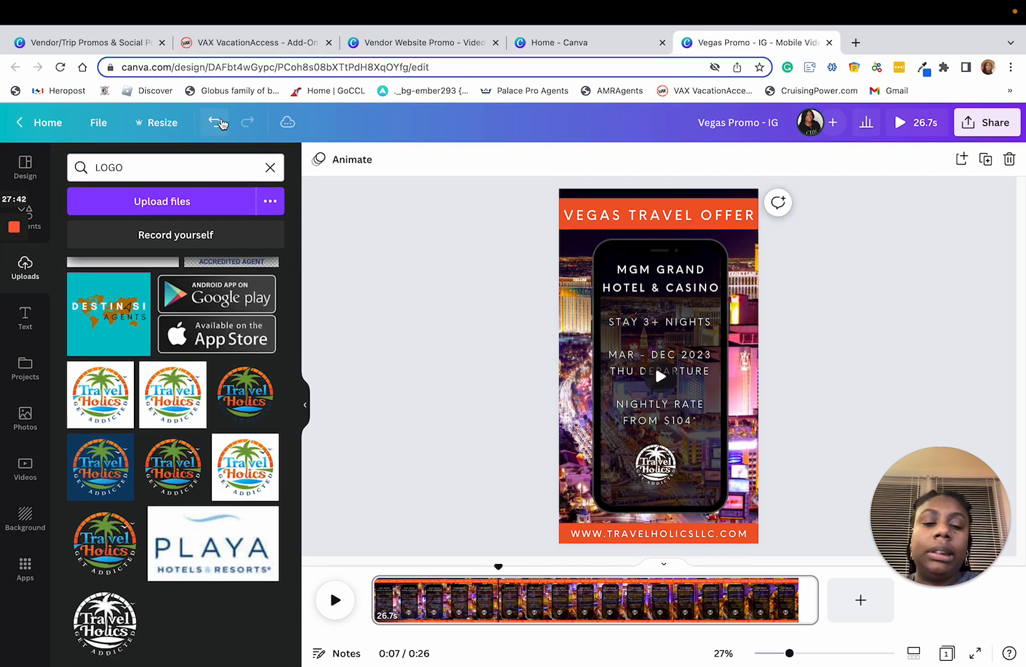
click(220, 123)
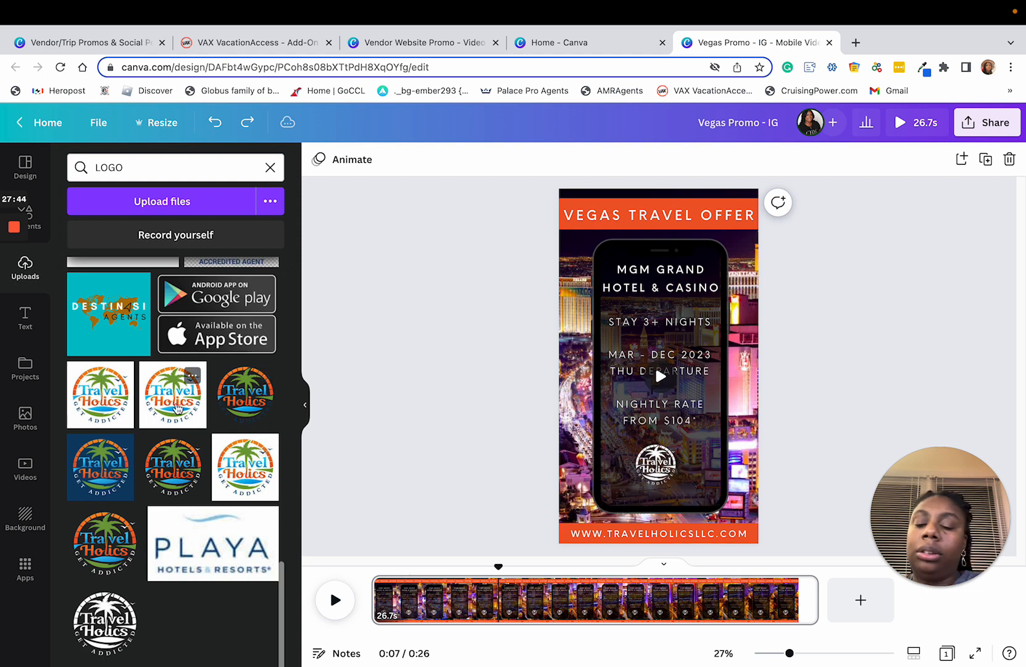
drag(245, 467, 656, 464)
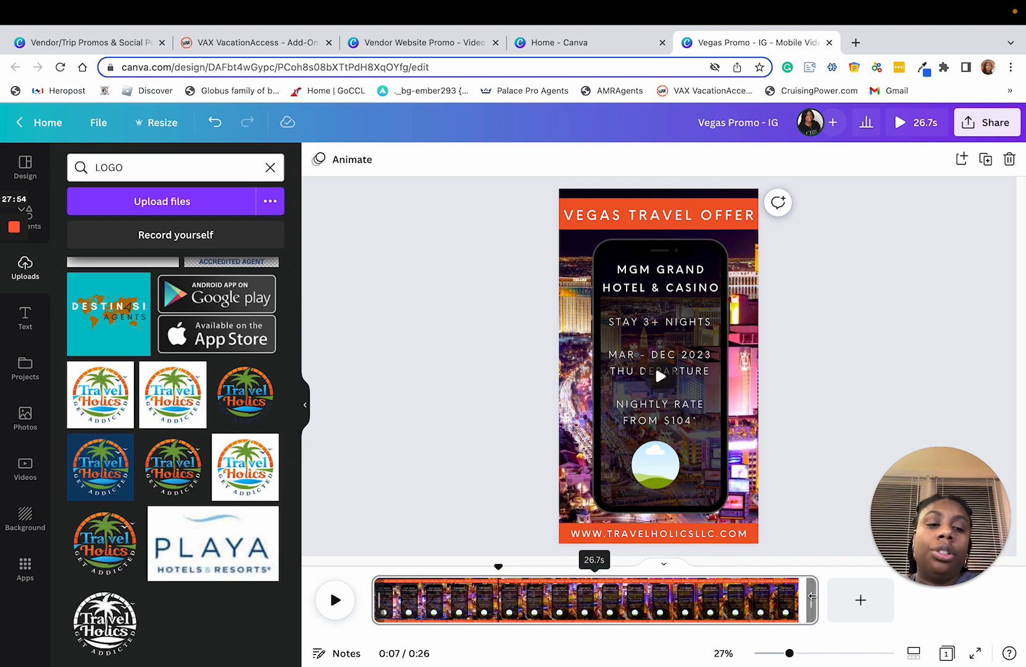
Step: Trim the video page to 7.5 s and shift the Las Vegas background footage to the right within its crop
drag(812, 599, 497, 604)
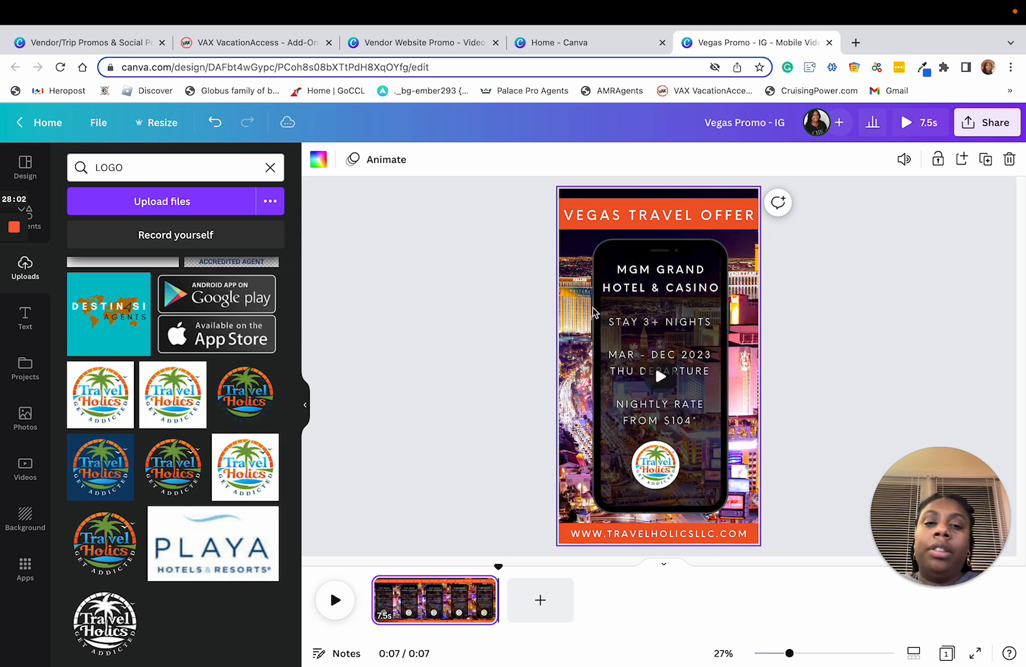
double_click(574, 324)
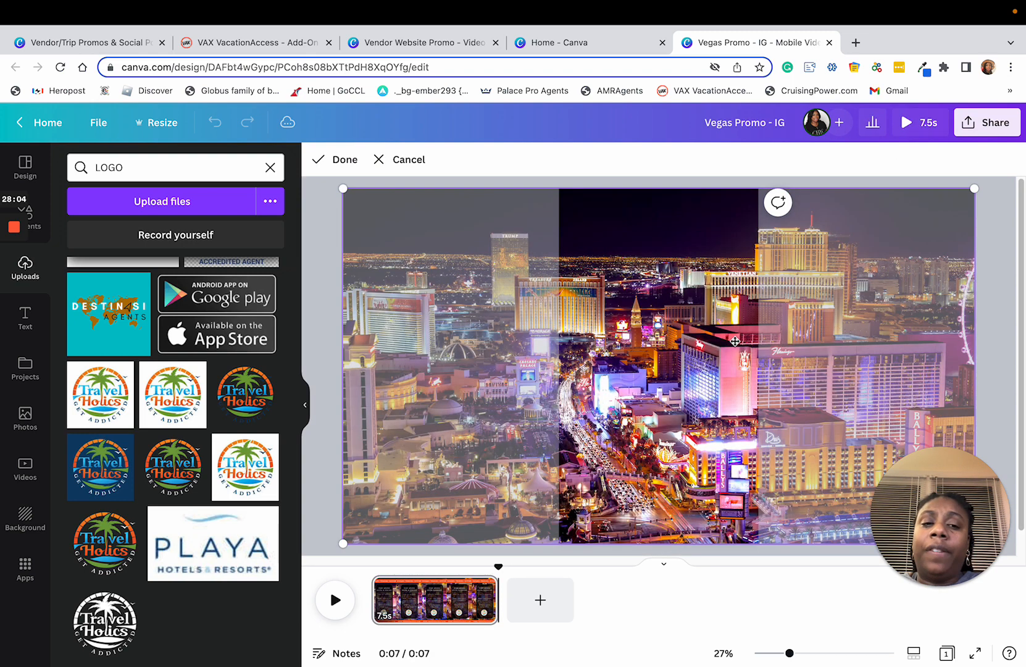
drag(647, 346, 679, 338)
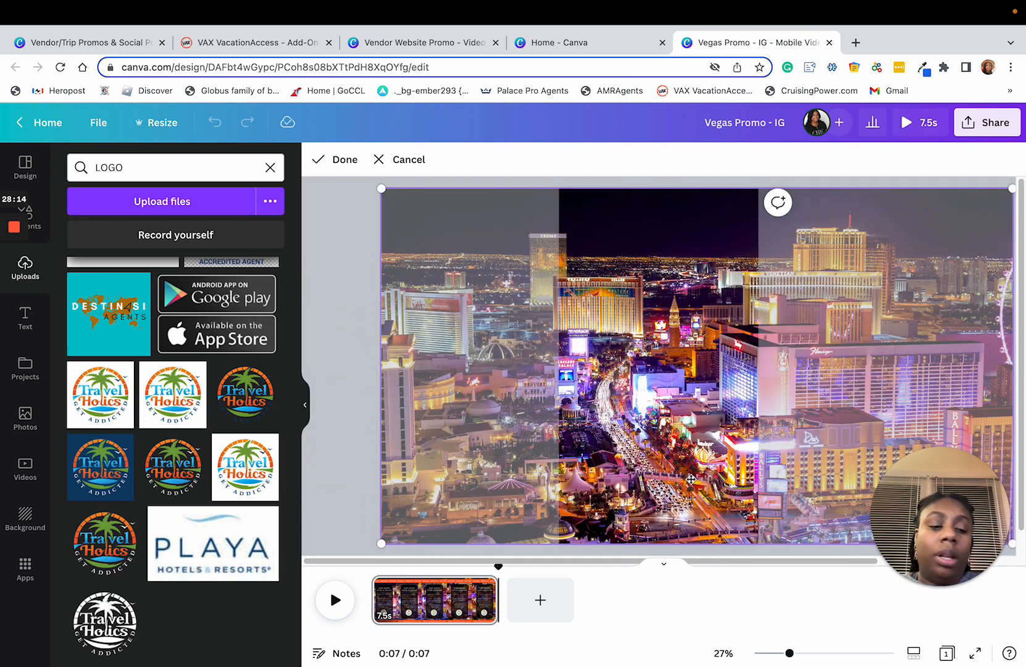
key(Return)
click(912, 367)
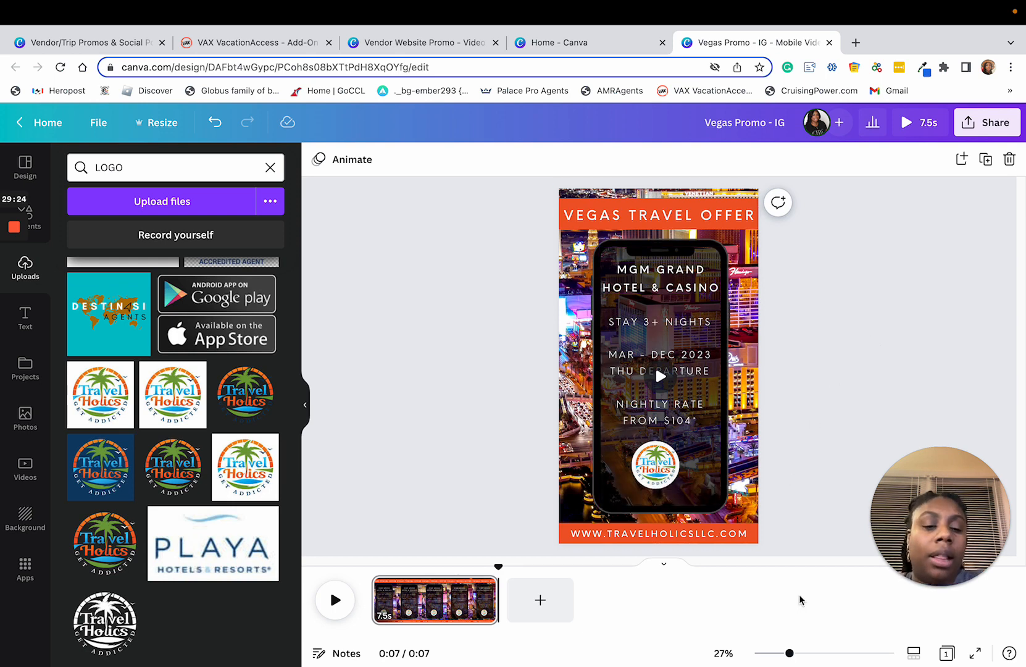
Step: Centre the Travel Holics logo horizontally in the phone frame and nudge it slightly up towards the price text
drag(792, 656, 809, 655)
scroll(662, 371, down, 2)
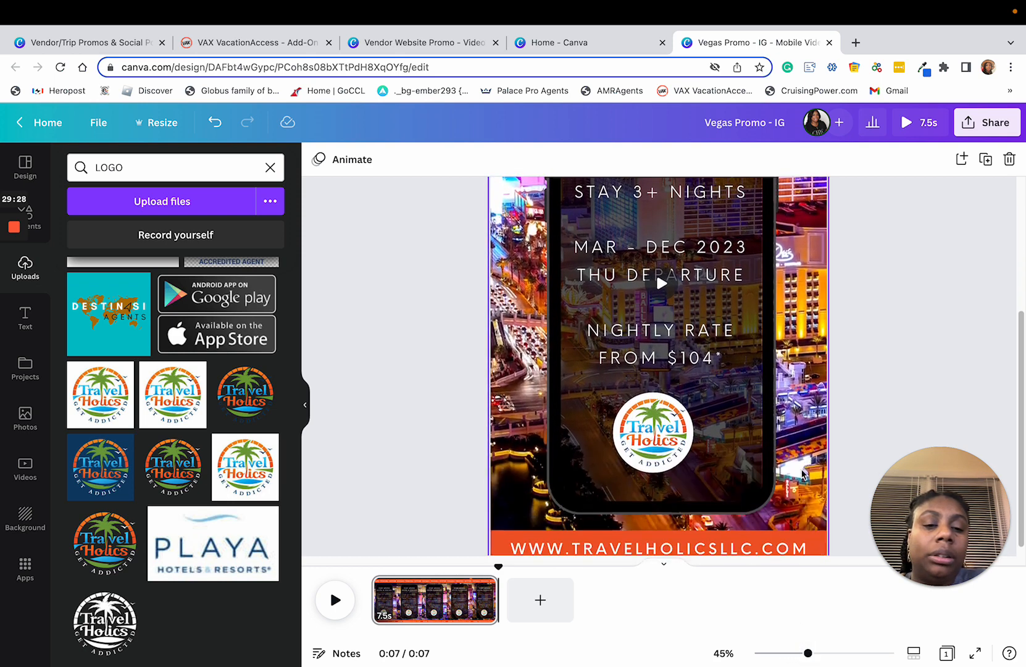
click(662, 427)
drag(662, 428, 662, 417)
click(923, 345)
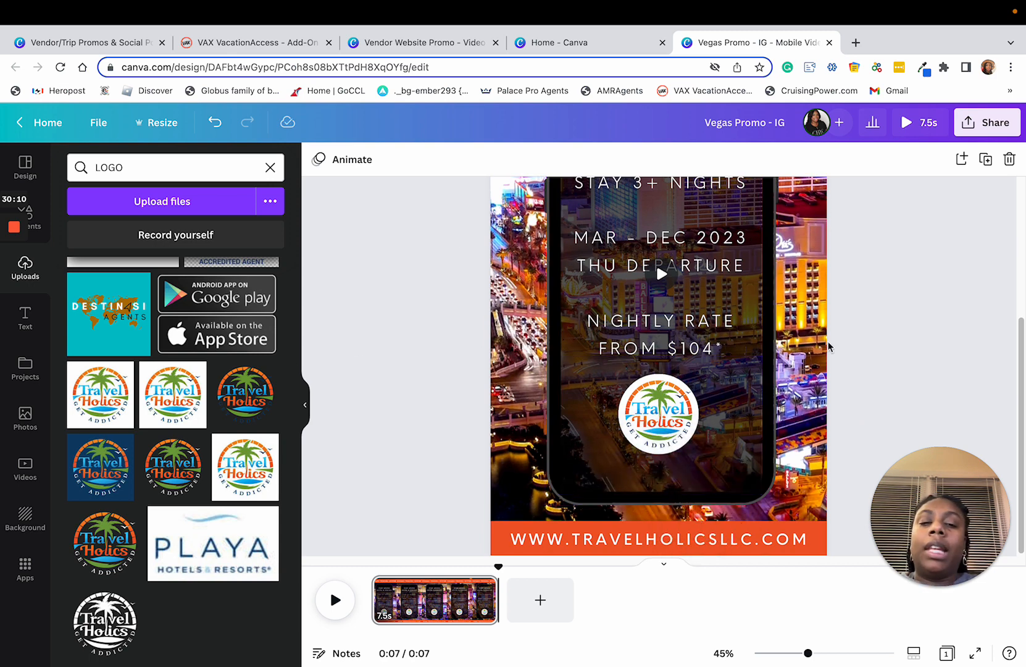
click(710, 547)
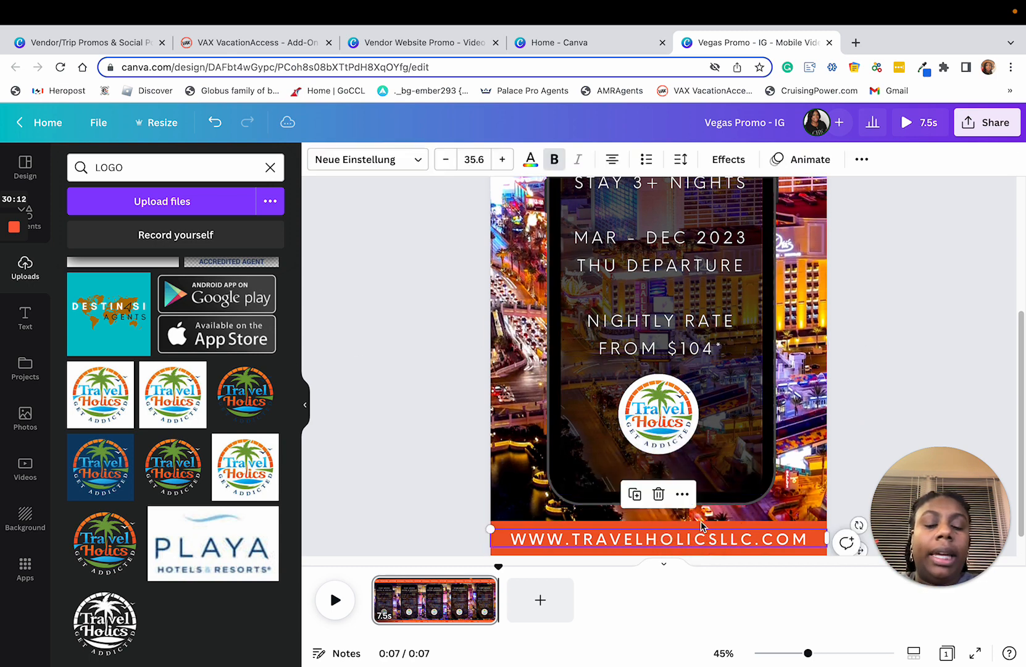
drag(702, 545, 704, 485)
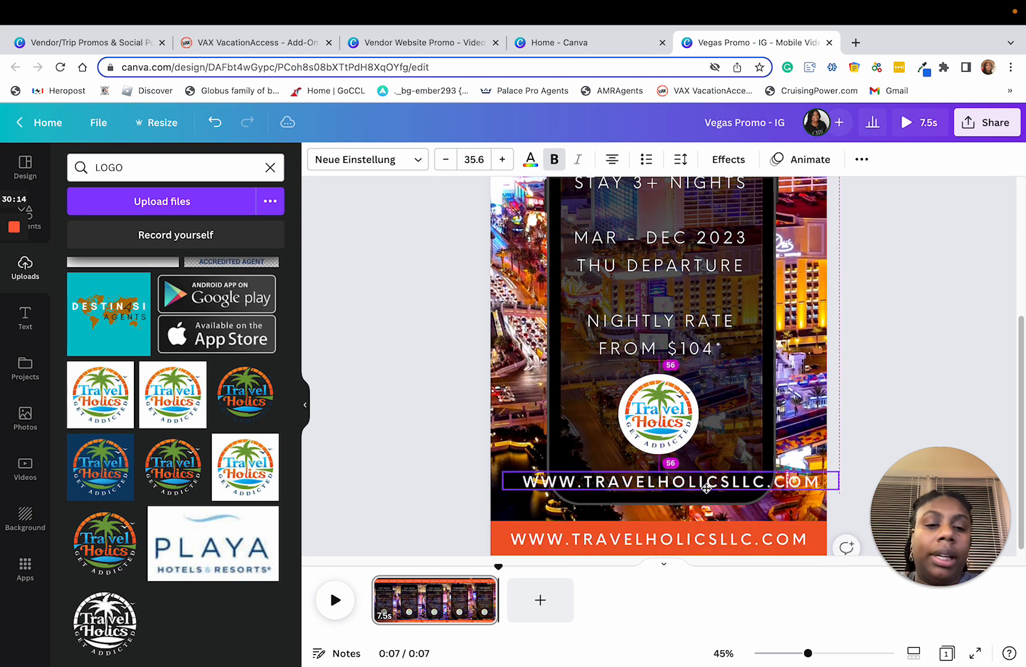
double_click(668, 483)
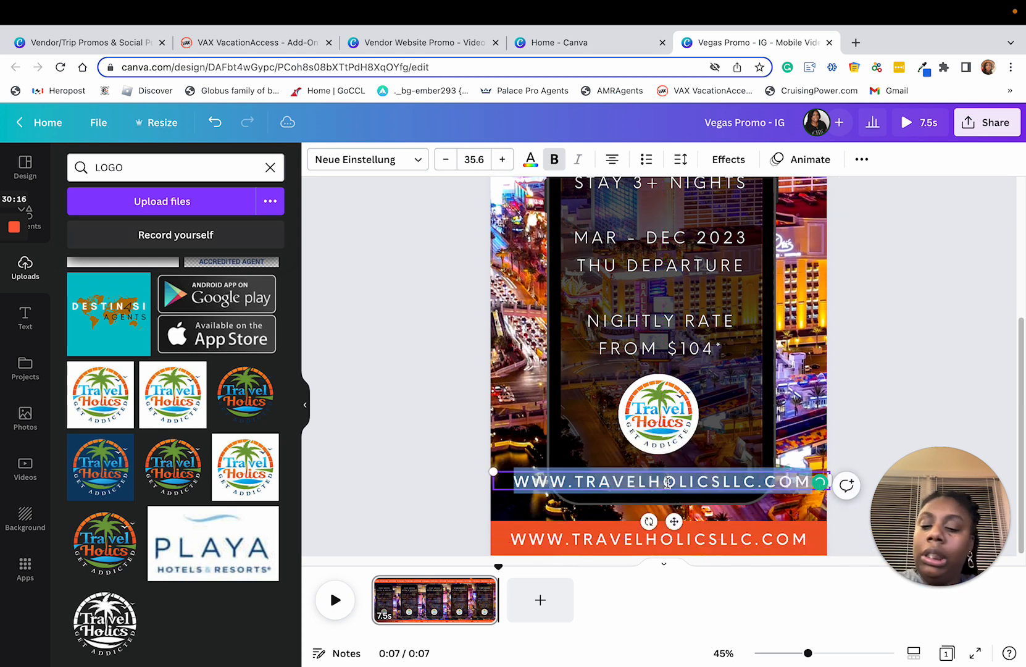
text(@MG)
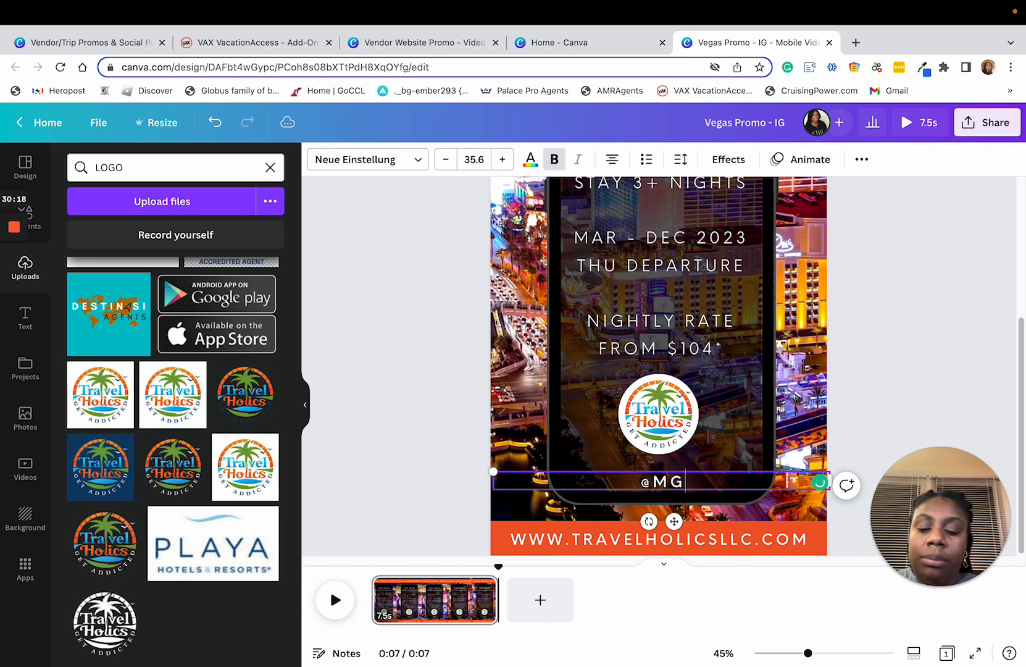
text(MHOT)
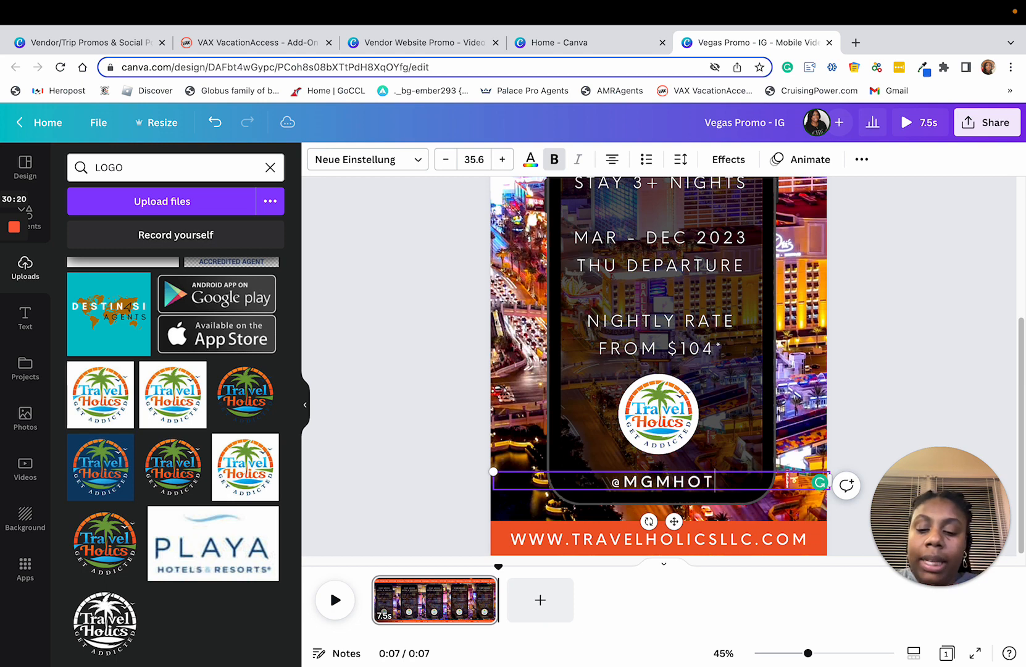
text(ELS)
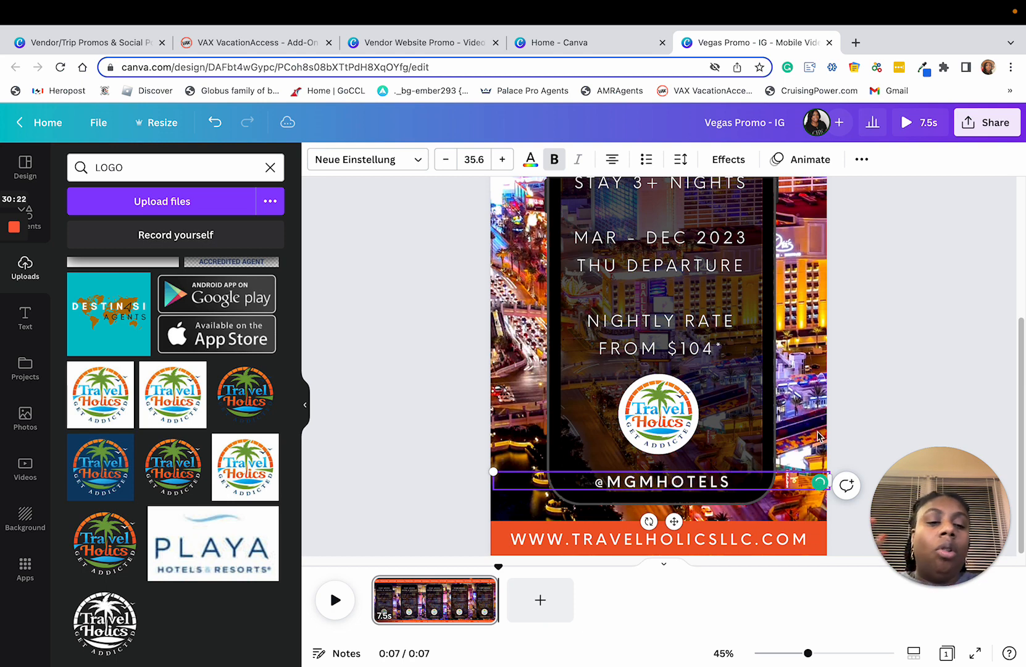
click(908, 416)
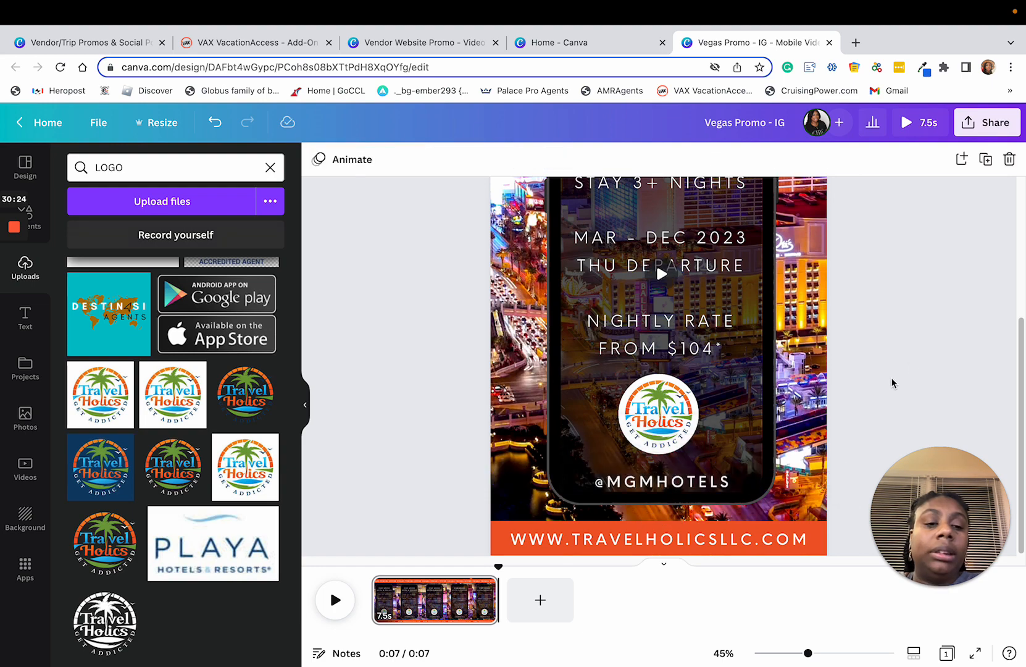
drag(808, 656, 791, 658)
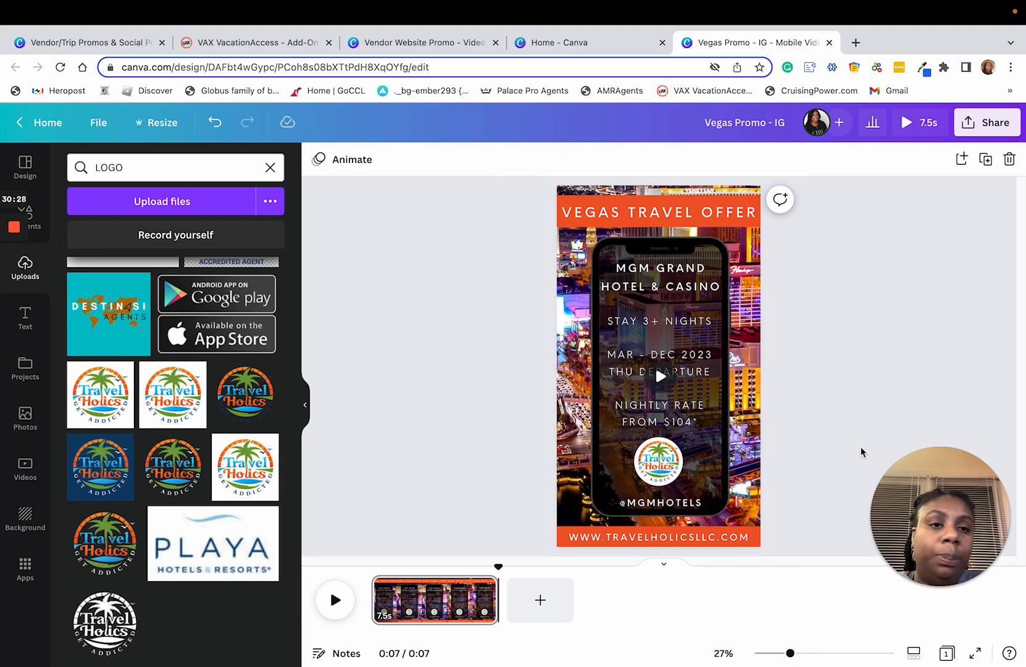